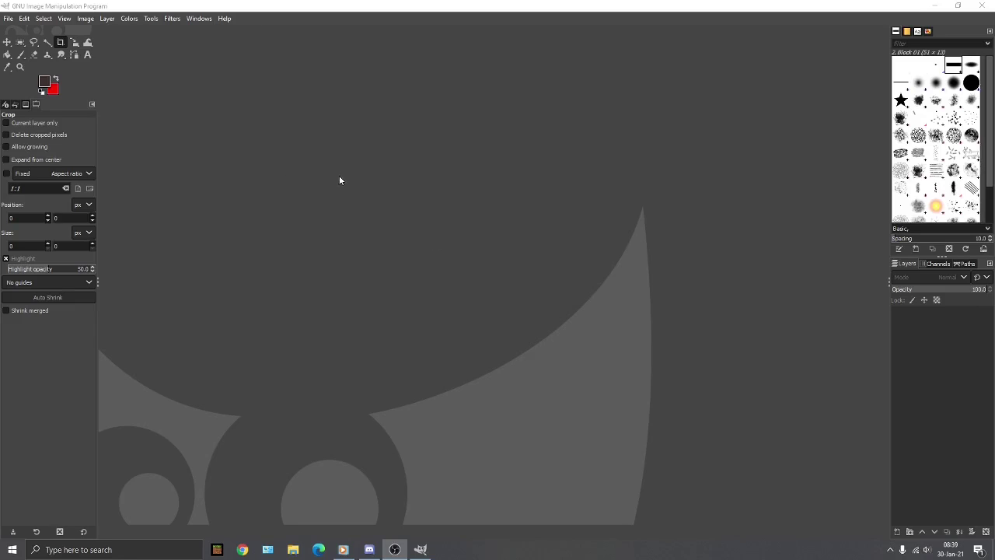
Create a new blank image 1920 px wide and 1080 px high
{"action": "left_click", "coordinate": [9, 21]}
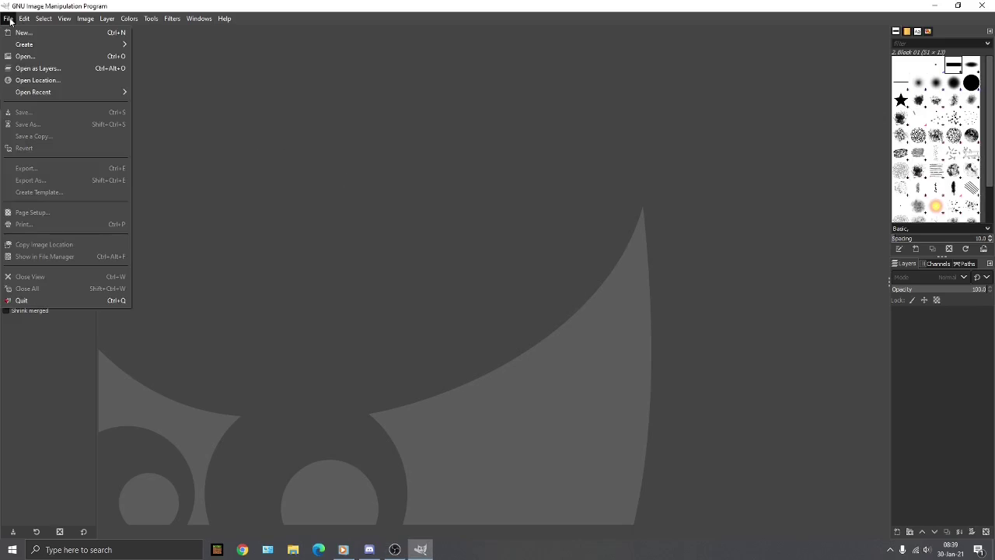
{"action": "left_click", "coordinate": [266, 400]}
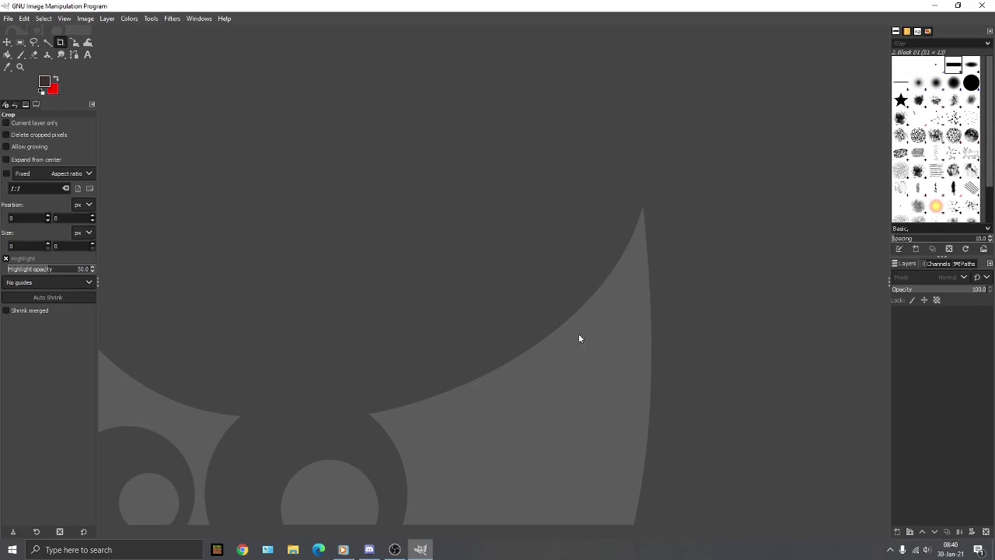
{"action": "left_click", "coordinate": [7, 19]}
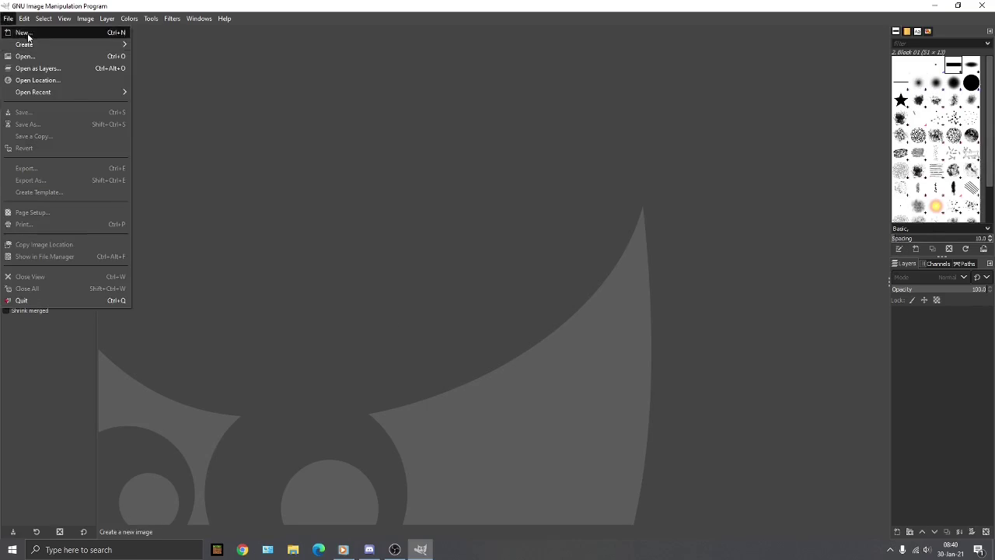
{"action": "left_click", "coordinate": [28, 35]}
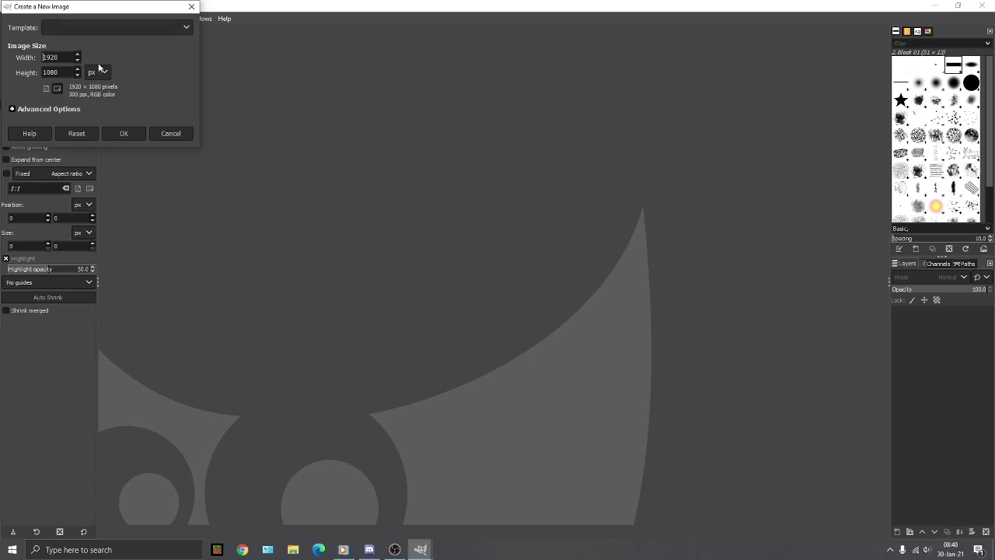
{"action": "left_click", "coordinate": [129, 135]}
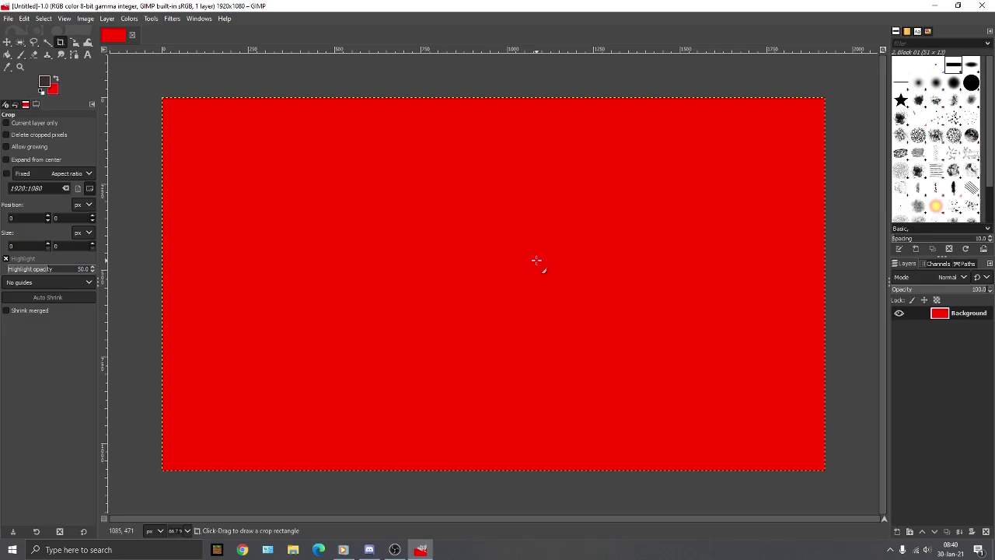
Add a new layer named Body above the Background, filled with transparency at 1920 × 1080 px
{"action": "right_click", "coordinate": [926, 340]}
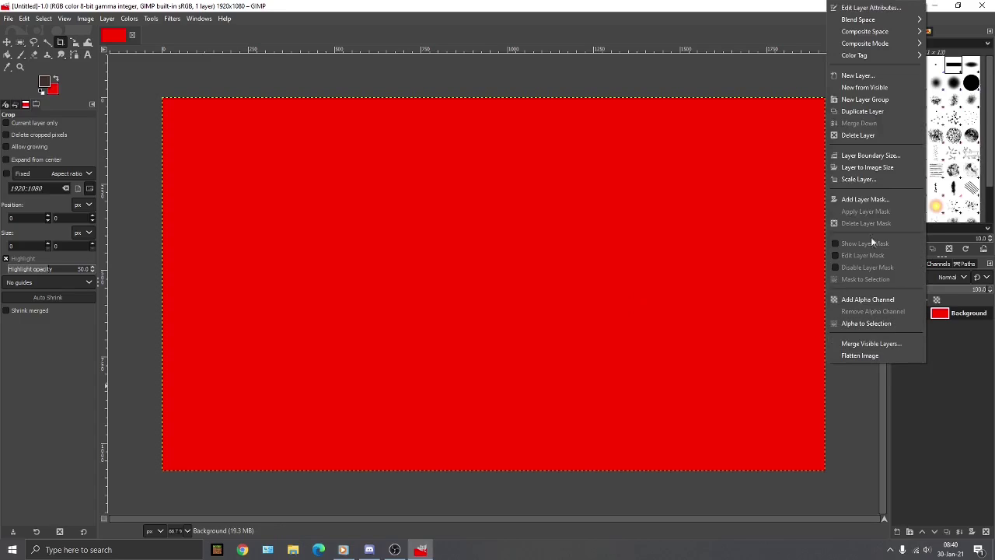
{"action": "left_click", "coordinate": [946, 364]}
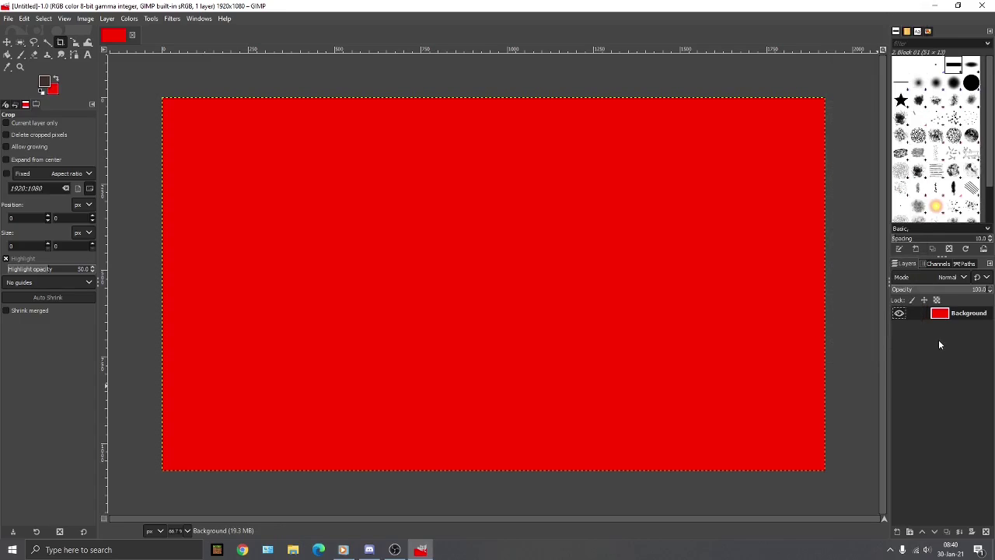
{"action": "right_click", "coordinate": [939, 340]}
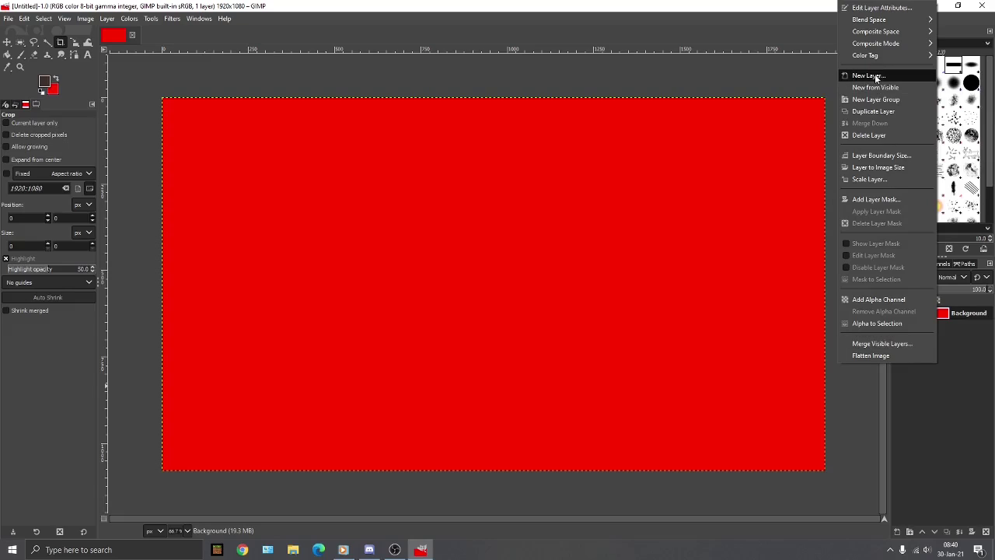
{"action": "left_click", "coordinate": [990, 404]}
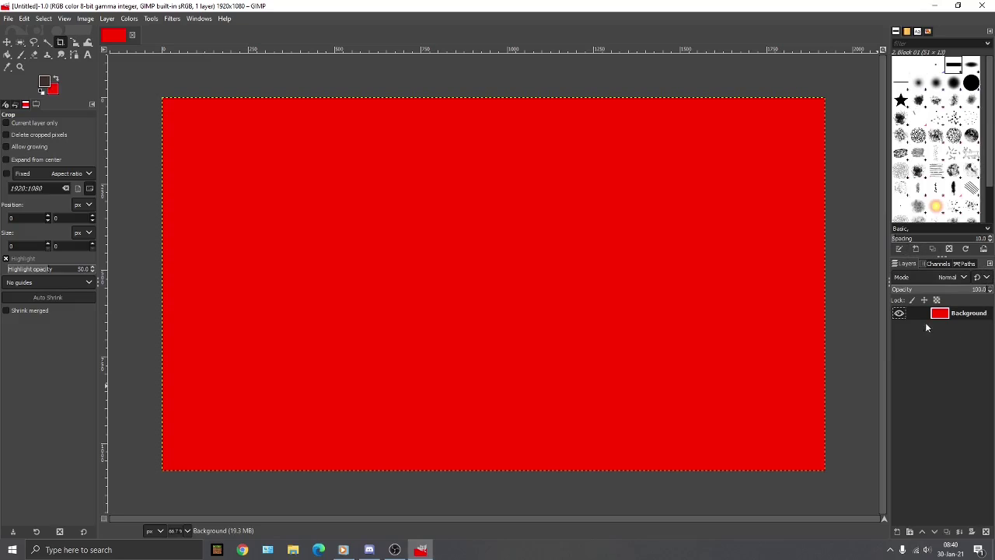
{"action": "right_click", "coordinate": [948, 350]}
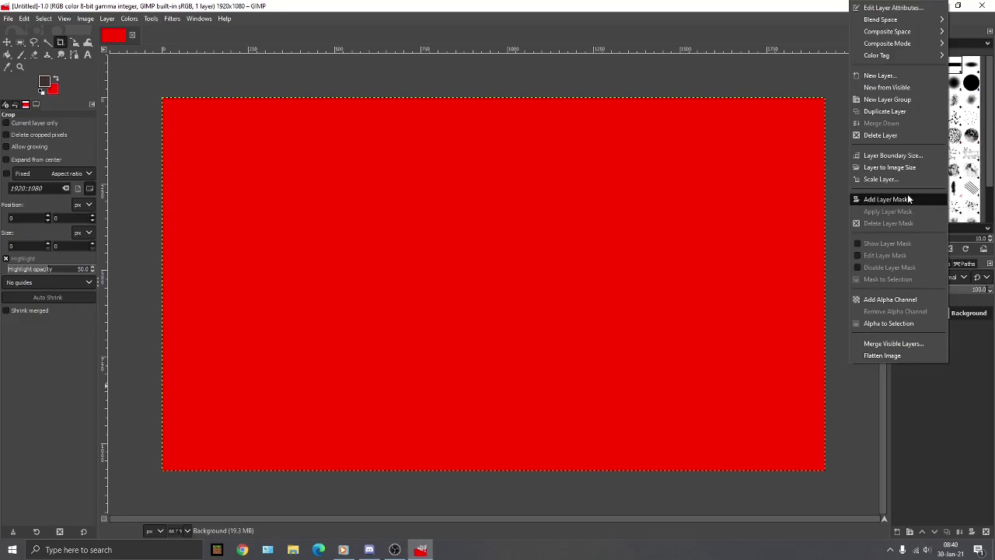
{"action": "left_click", "coordinate": [882, 75]}
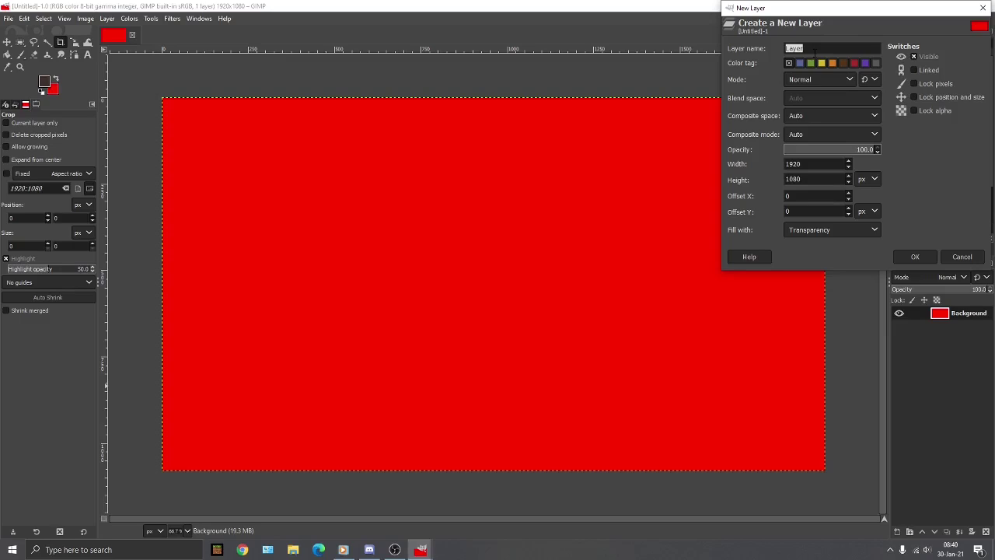
{"action": "type", "text": "S"}
{"action": "left_click", "coordinate": [914, 258]}
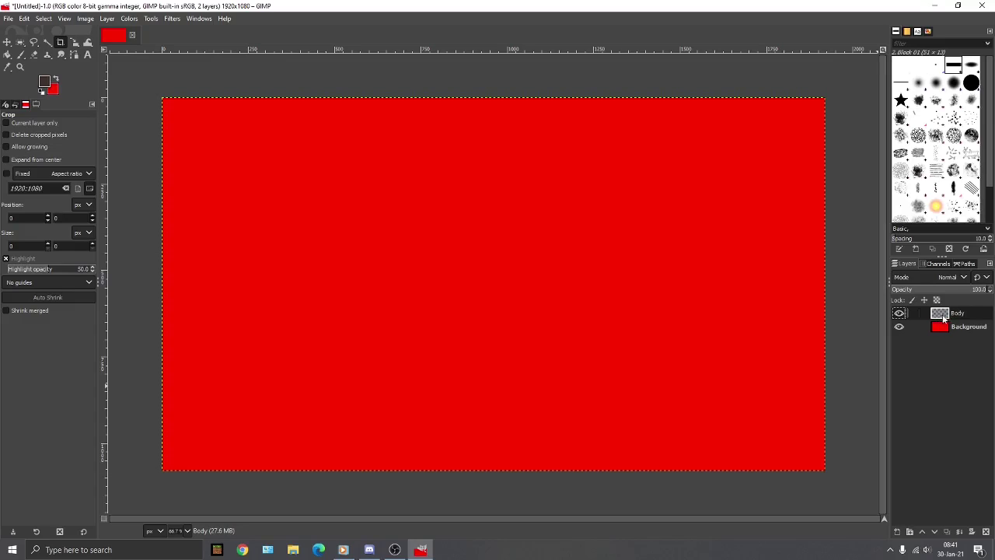
Make the Background layer active and hide it, leaving the Body layer visible
{"action": "left_click", "coordinate": [899, 326]}
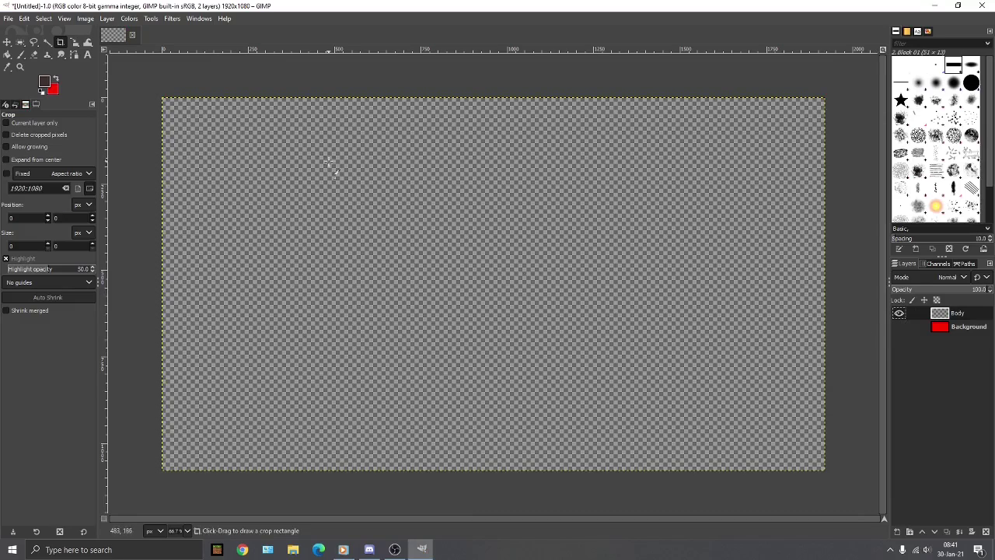
{"action": "left_click", "coordinate": [900, 325]}
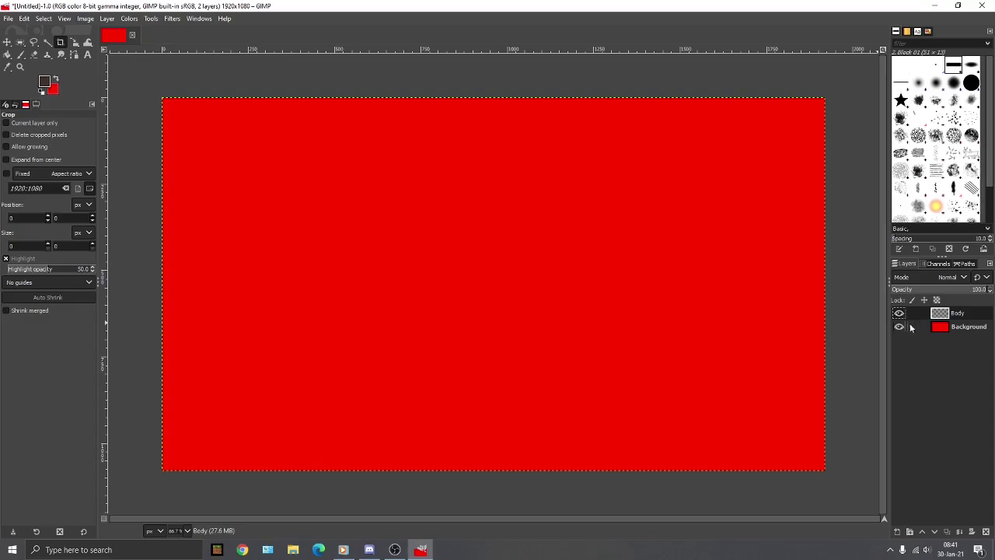
{"action": "left_click", "coordinate": [965, 327]}
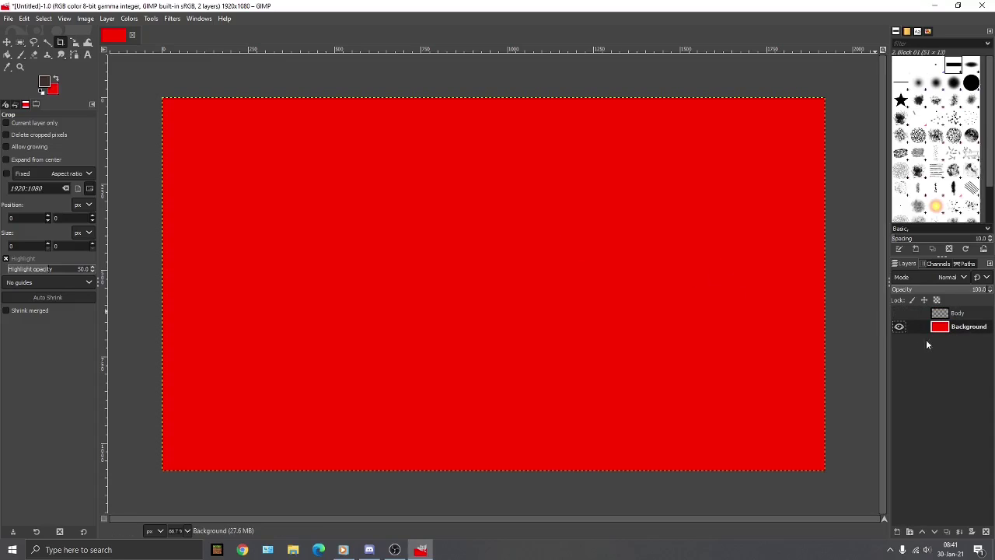
{"action": "left_click", "coordinate": [900, 327]}
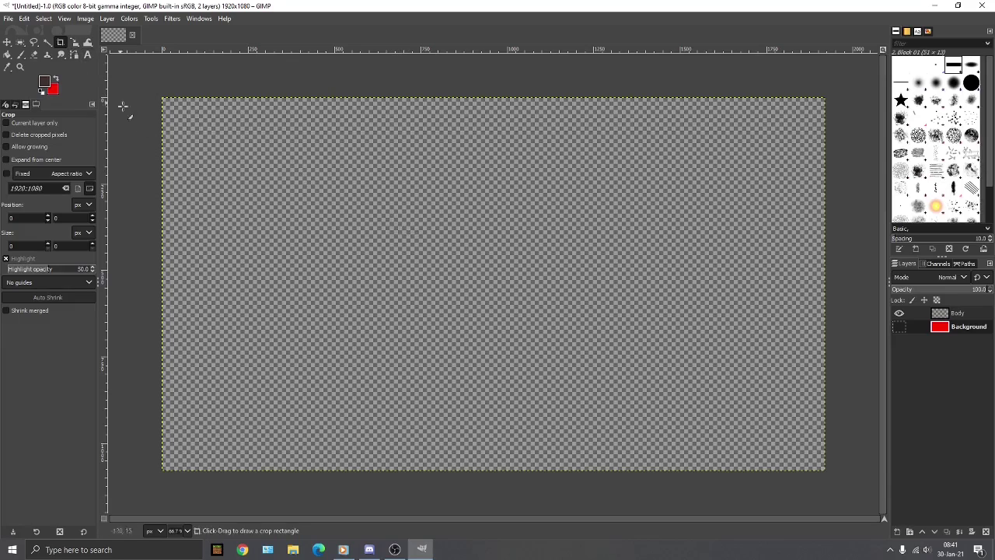
Open SilentRage.png as a separate image and close it again
{"action": "left_click", "coordinate": [8, 18]}
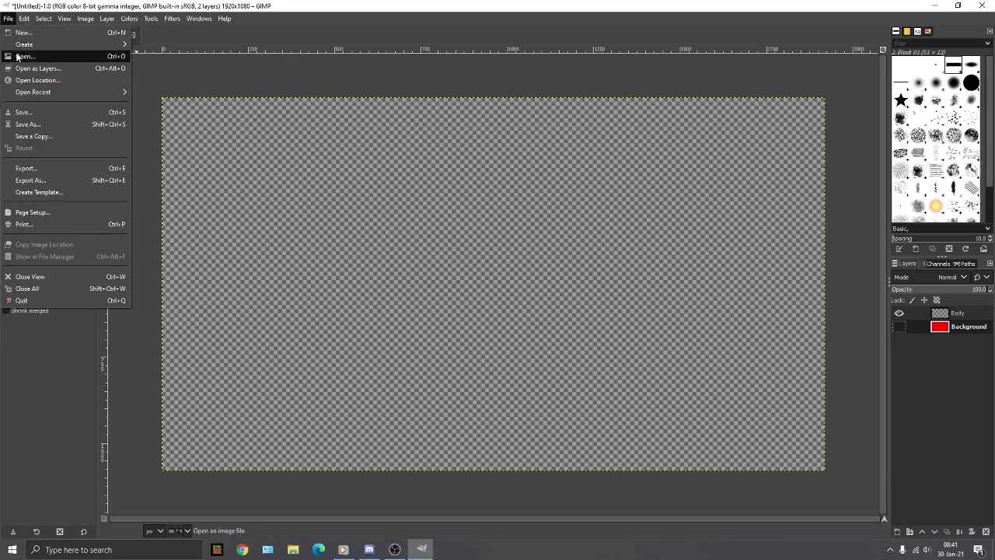
{"action": "left_click", "coordinate": [35, 63]}
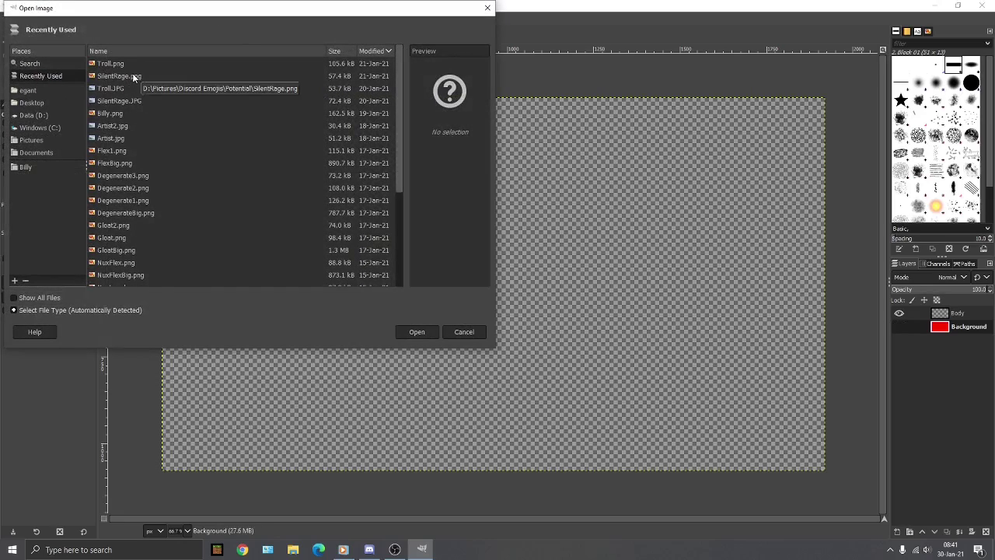
{"action": "left_click", "coordinate": [132, 75]}
{"action": "left_click", "coordinate": [423, 332]}
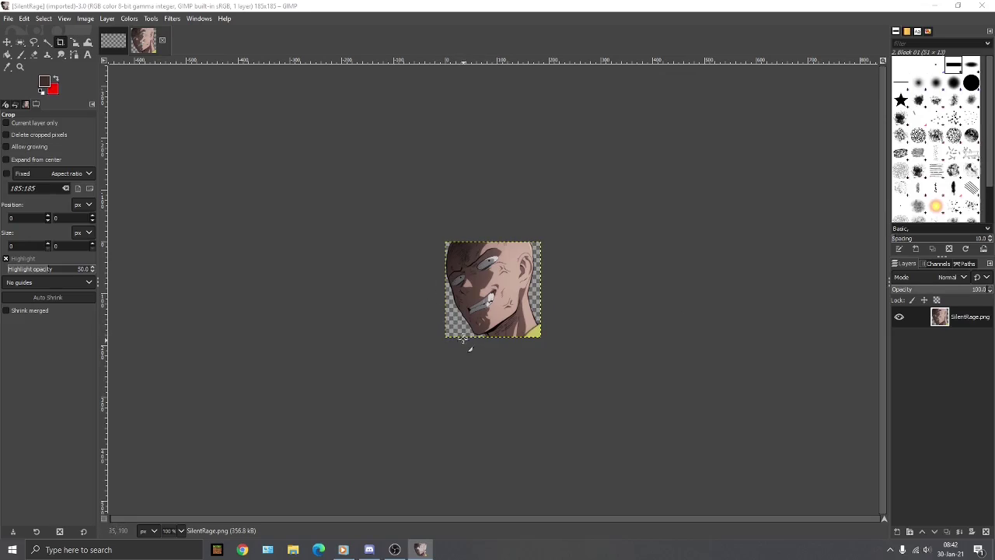
{"action": "left_click", "coordinate": [163, 40]}
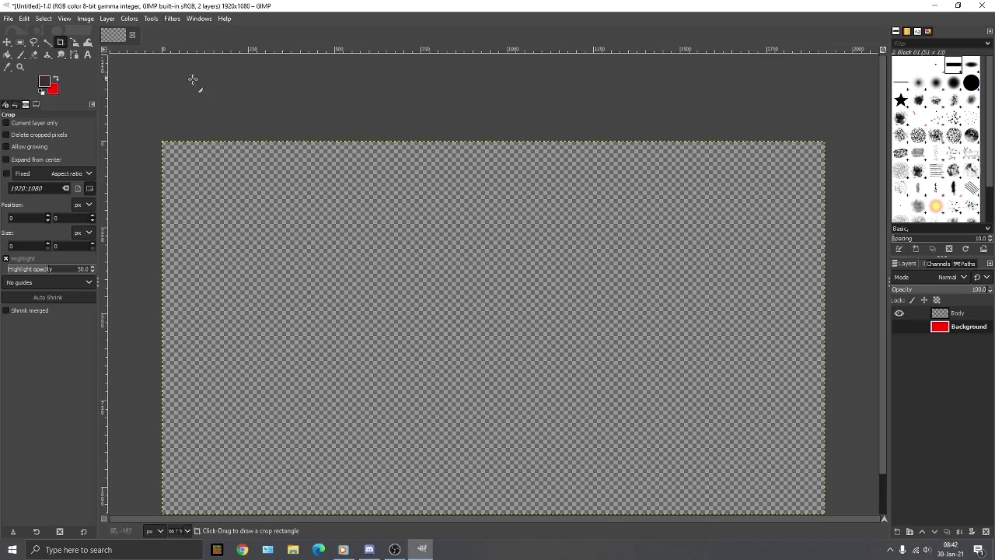
Add a transparent 1920 × 1080 px layer named Hat directly above the Background layer
{"action": "right_click", "coordinate": [939, 358]}
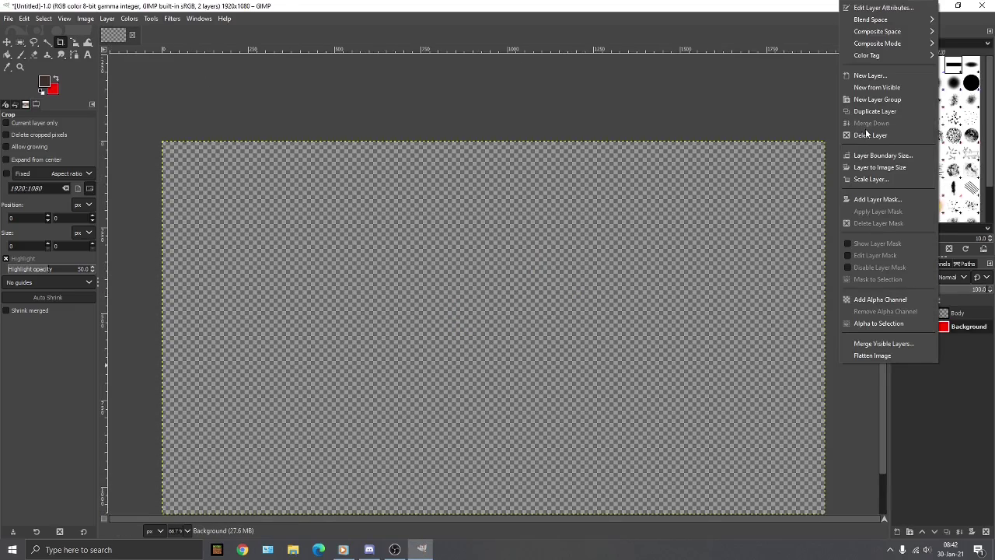
{"action": "left_click", "coordinate": [864, 76]}
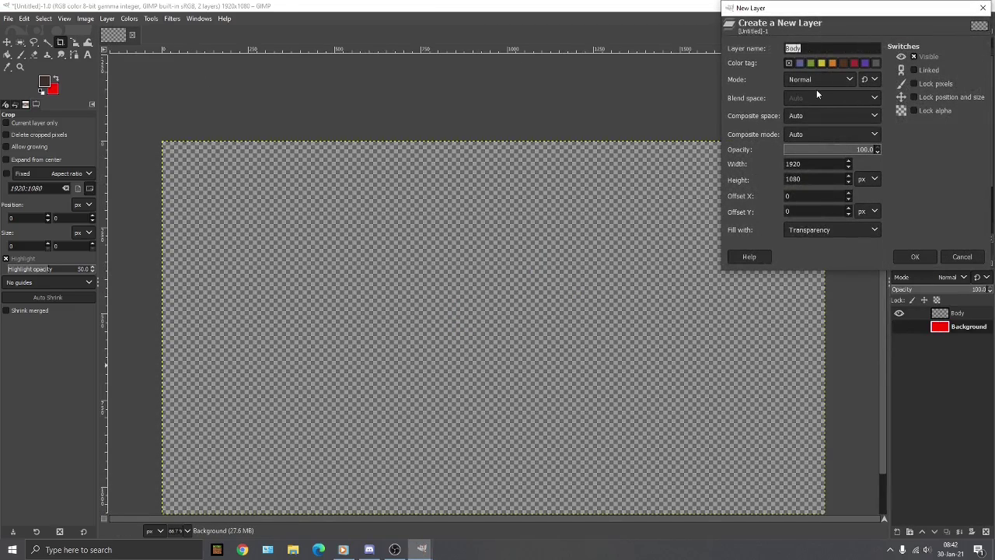
{"action": "type", "text": "Hal"}
{"action": "type", "text": "t"}
{"action": "key", "text": "Return"}
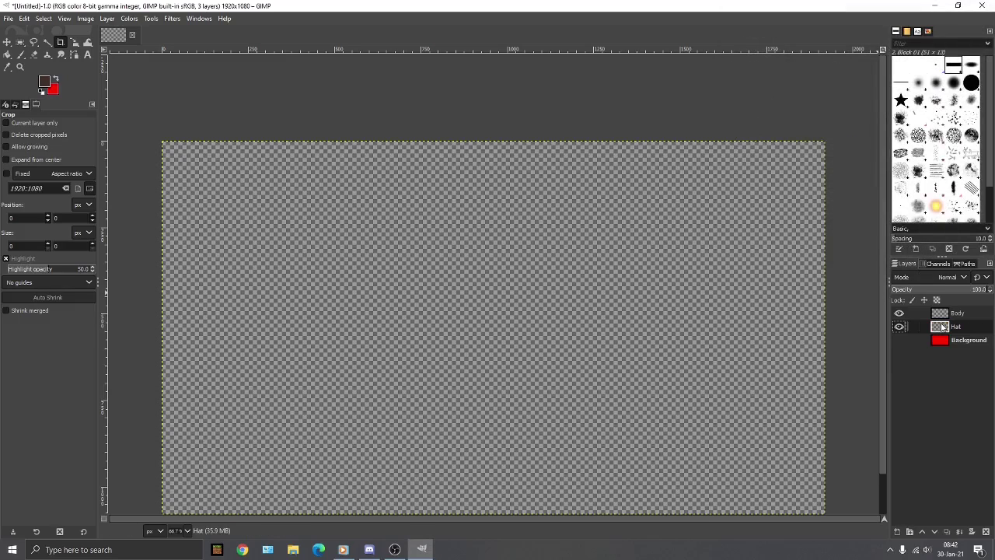
Set up the Paintbrush with the round 2. Hardness 100 brush and a force of 100
{"action": "left_click", "coordinate": [22, 55]}
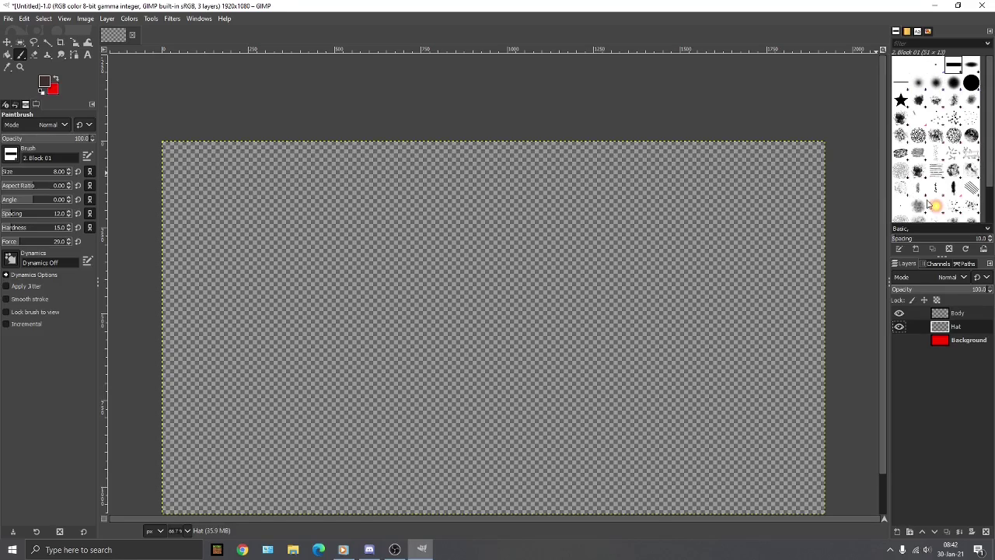
{"action": "left_click", "coordinate": [972, 85]}
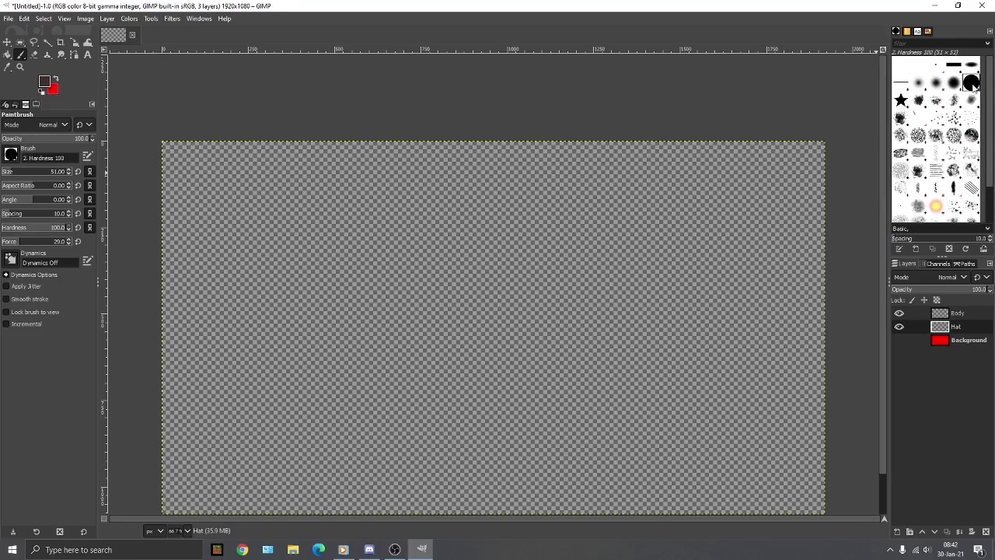
{"action": "left_click_drag", "start_coordinate": [39, 245], "coordinate": [78, 244]}
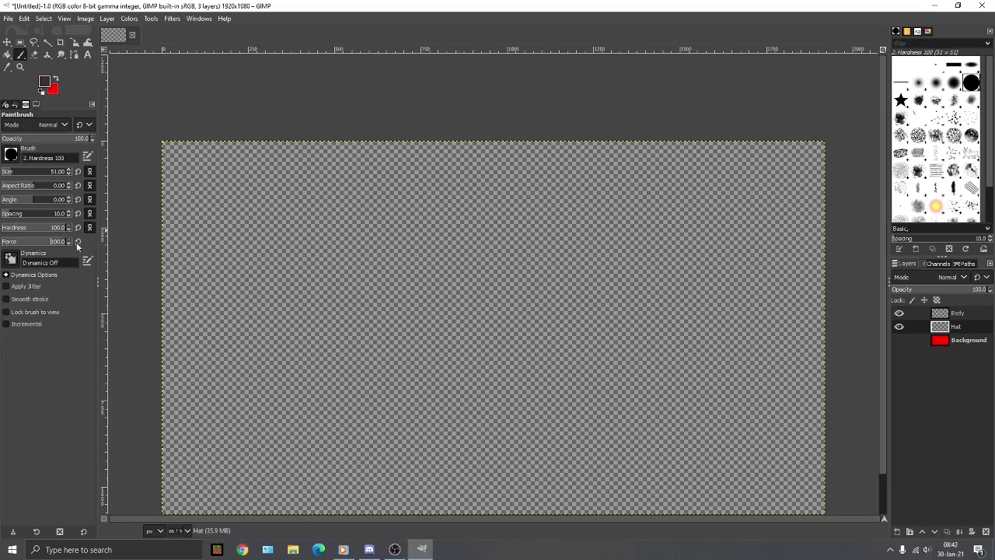
Set the foreground color to bright blue and paint a freehand oval outline in the upper middle of the Hat layer
{"action": "left_click", "coordinate": [44, 83]}
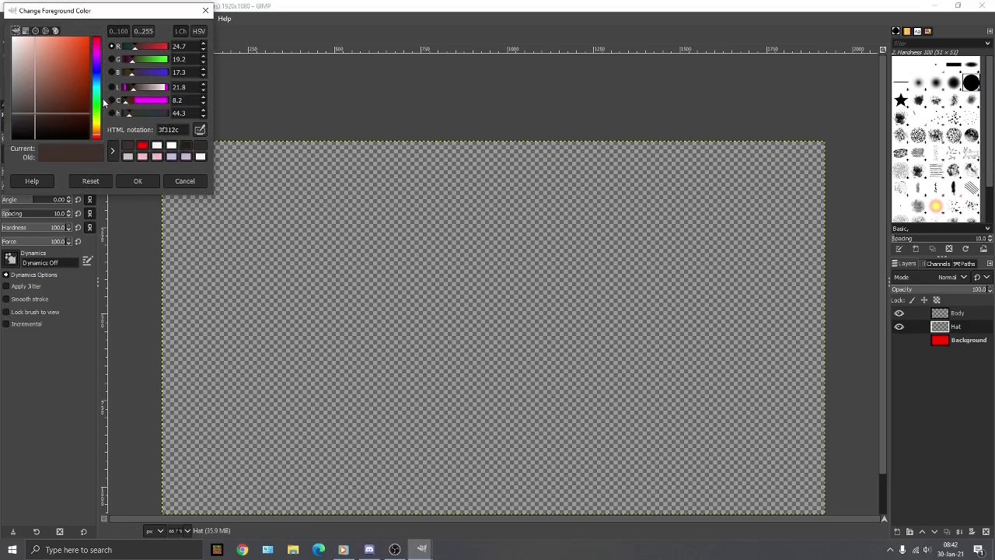
{"action": "left_click_drag", "start_coordinate": [97, 98], "coordinate": [96, 76]}
{"action": "left_click", "coordinate": [65, 70]}
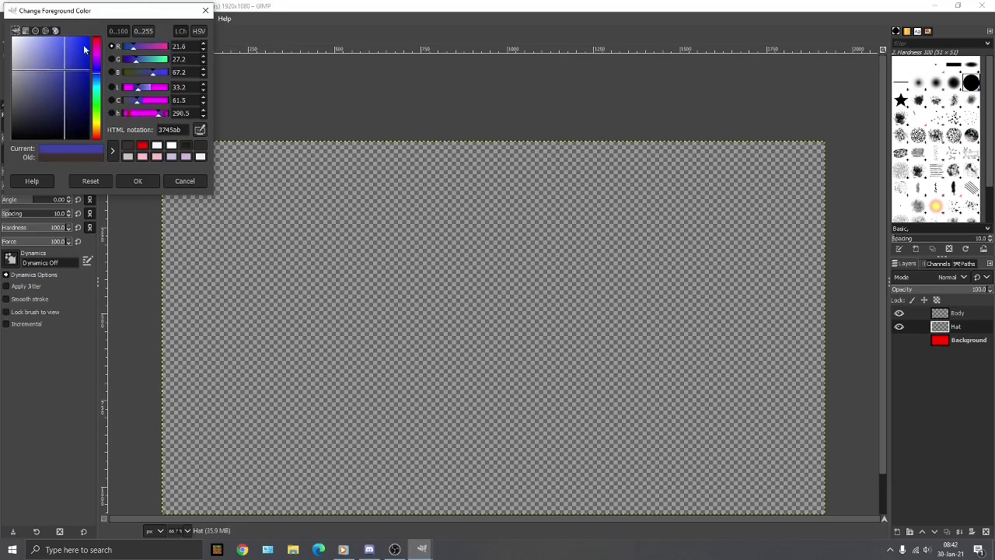
{"action": "left_click", "coordinate": [83, 45]}
{"action": "left_click", "coordinate": [134, 178]}
{"action": "mouse_move", "coordinate": [407, 209]}
{"action": "left_mouse_down"}
{"action": "mouse_move", "coordinate": [381, 239]}
{"action": "mouse_move", "coordinate": [469, 293]}
{"action": "mouse_move", "coordinate": [557, 243]}
{"action": "mouse_move", "coordinate": [446, 196]}
{"action": "mouse_move", "coordinate": [401, 209]}
{"action": "left_mouse_up"}
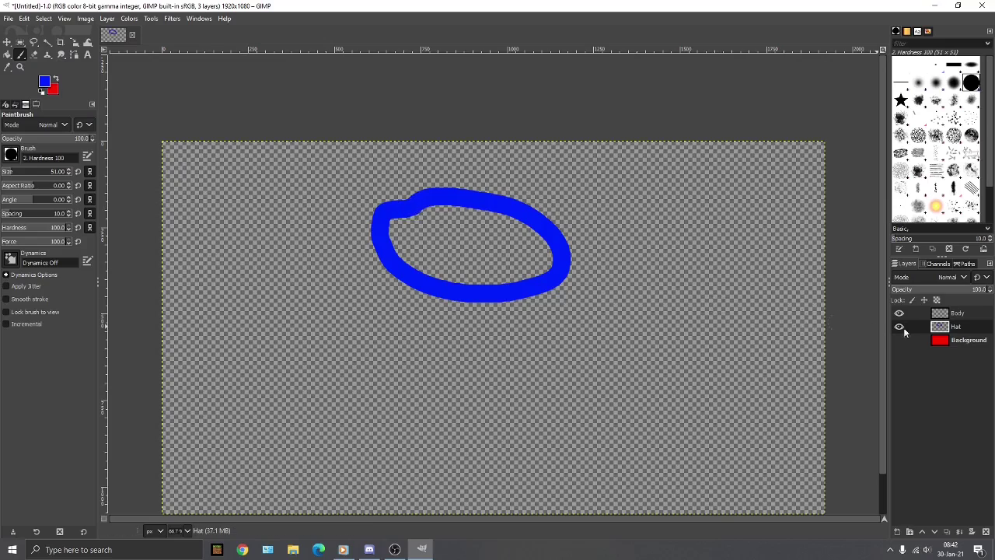
On the Body layer, enlarge the brush to 387 and paint a large solid blue blob below the hat outline
{"action": "left_click", "coordinate": [960, 314]}
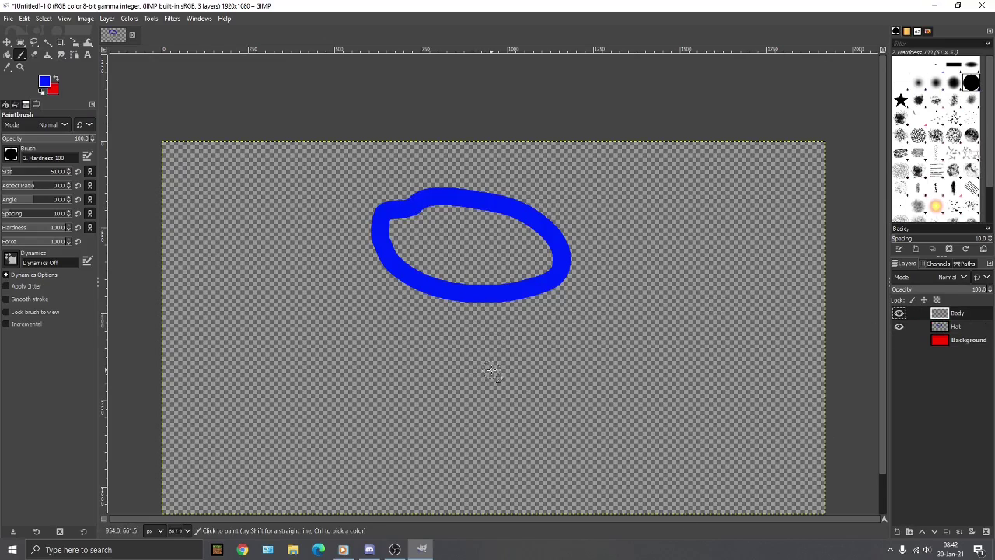
{"action": "left_click", "coordinate": [452, 328]}
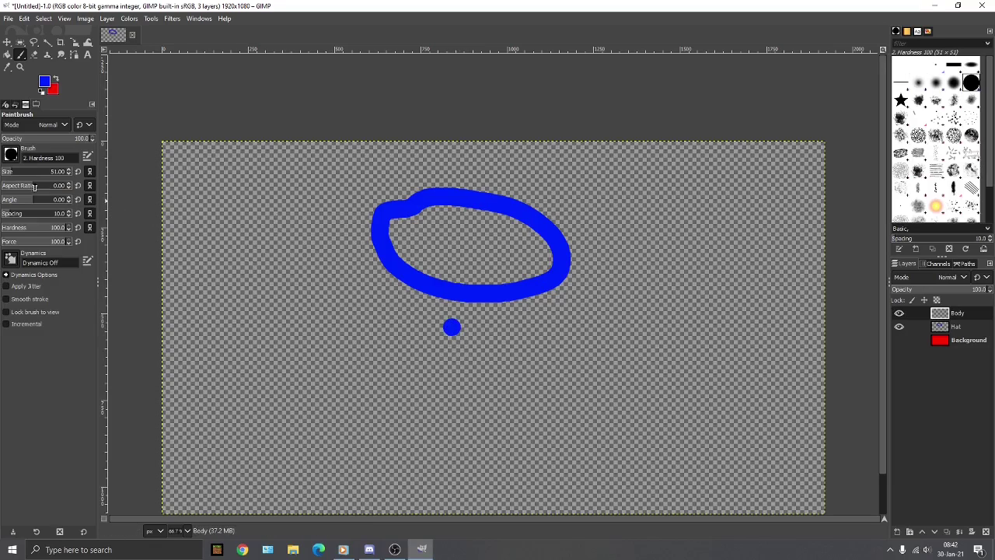
{"action": "left_click_drag", "start_coordinate": [17, 174], "coordinate": [35, 173]}
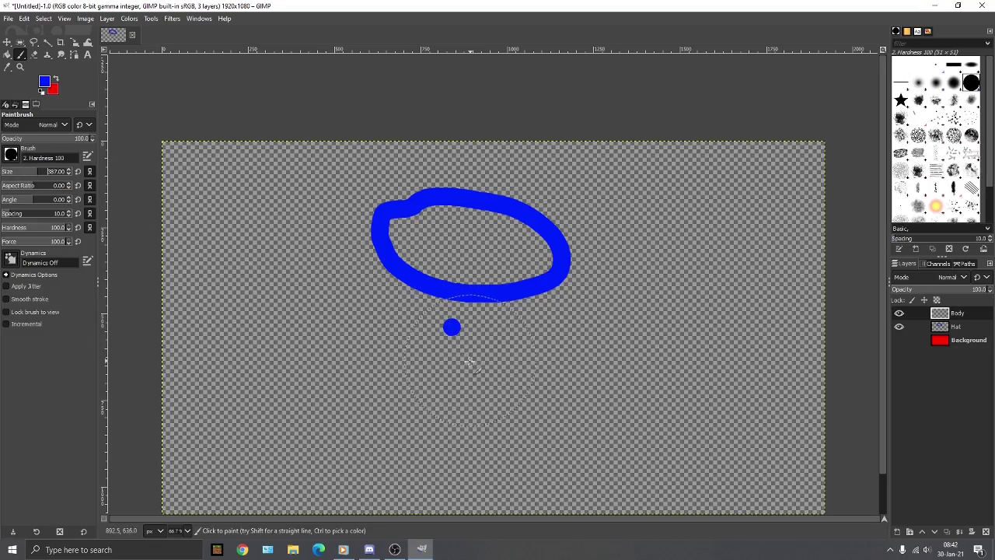
{"action": "mouse_move", "coordinate": [467, 359]}
{"action": "left_mouse_down"}
{"action": "mouse_move", "coordinate": [418, 418]}
{"action": "mouse_move", "coordinate": [555, 466]}
{"action": "mouse_move", "coordinate": [509, 362]}
{"action": "mouse_move", "coordinate": [552, 304]}
{"action": "mouse_move", "coordinate": [528, 342]}
{"action": "left_mouse_up"}
{"action": "scroll", "coordinate": [552, 304], "scroll_direction": "down", "scroll_amount": 1}
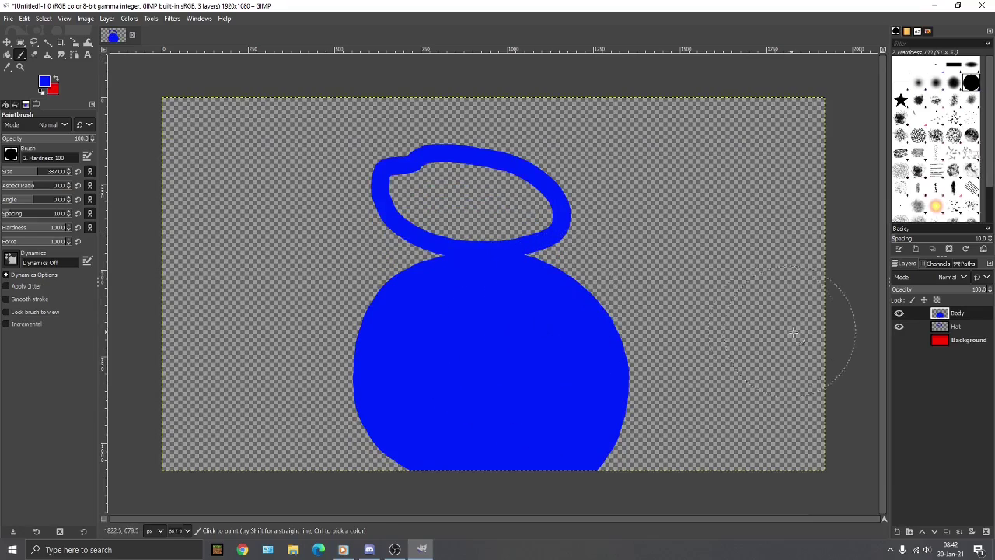
Move the Hat layer above the Body layer, toggle the hat's visibility off and on, and make Body the active layer
{"action": "left_click", "coordinate": [962, 328]}
{"action": "left_click_drag", "start_coordinate": [962, 328], "coordinate": [962, 316]}
{"action": "left_click", "coordinate": [900, 312]}
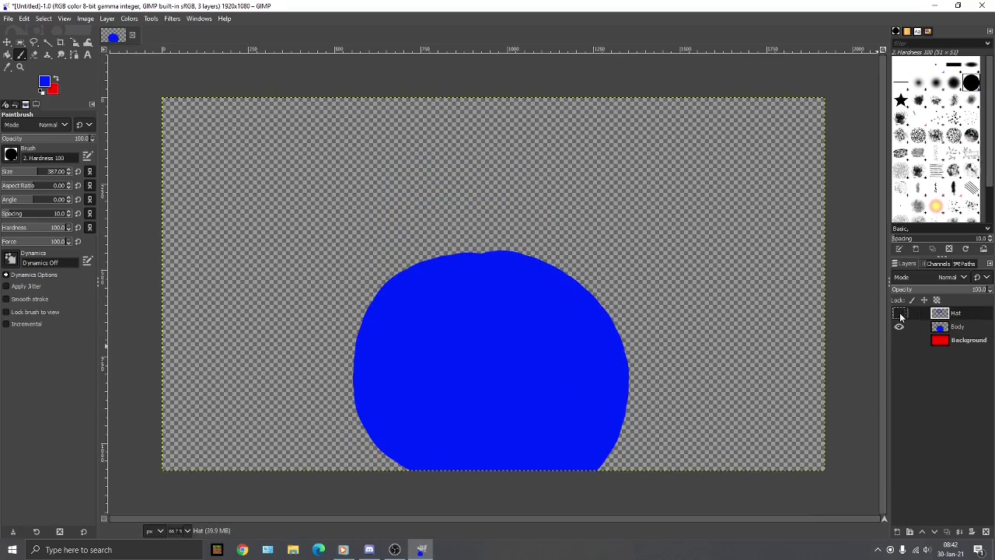
{"action": "left_click", "coordinate": [899, 312]}
{"action": "left_click", "coordinate": [922, 328]}
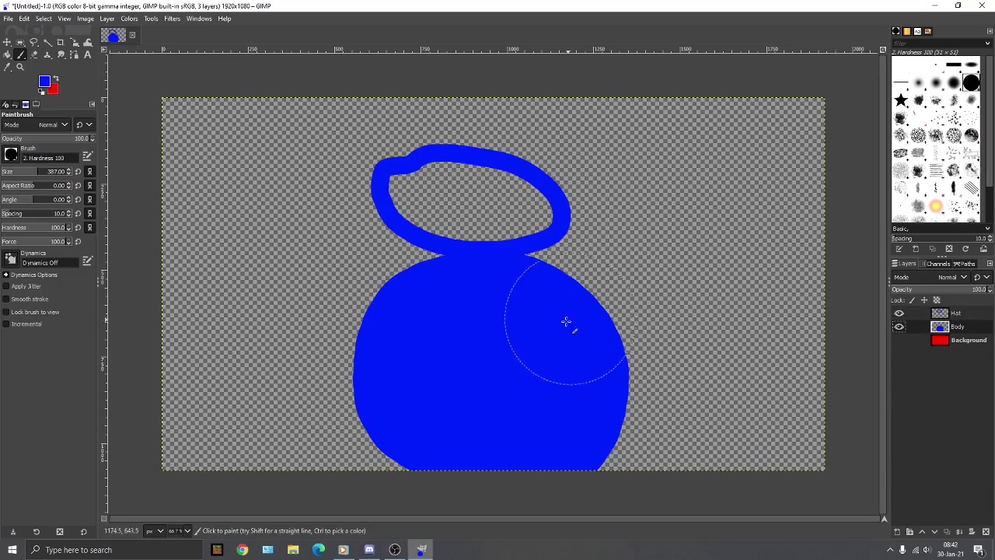
With the Move tool, reposition the blue body upward so it covers the hat outline
{"action": "key", "text": "m"}
{"action": "left_click_drag", "start_coordinate": [504, 346], "coordinate": [520, 258]}
{"action": "left_click_drag", "start_coordinate": [515, 240], "coordinate": [499, 231]}
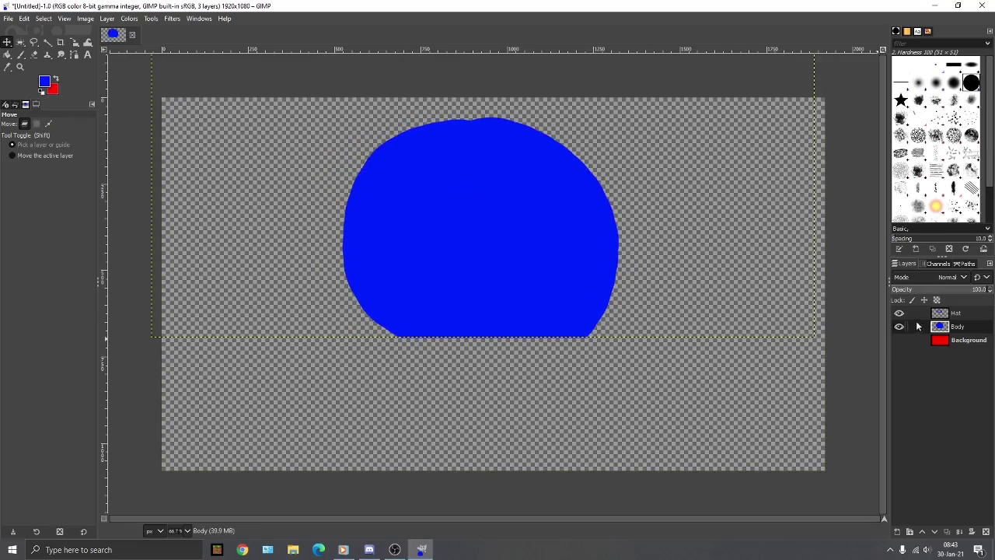
Toggle the Body layer's visibility repeatedly, leaving it hidden, and make the red Background layer visible
{"action": "left_click", "coordinate": [899, 327]}
{"action": "left_click", "coordinate": [899, 326]}
{"action": "double_click", "coordinate": [899, 327]}
{"action": "left_click", "coordinate": [899, 326]}
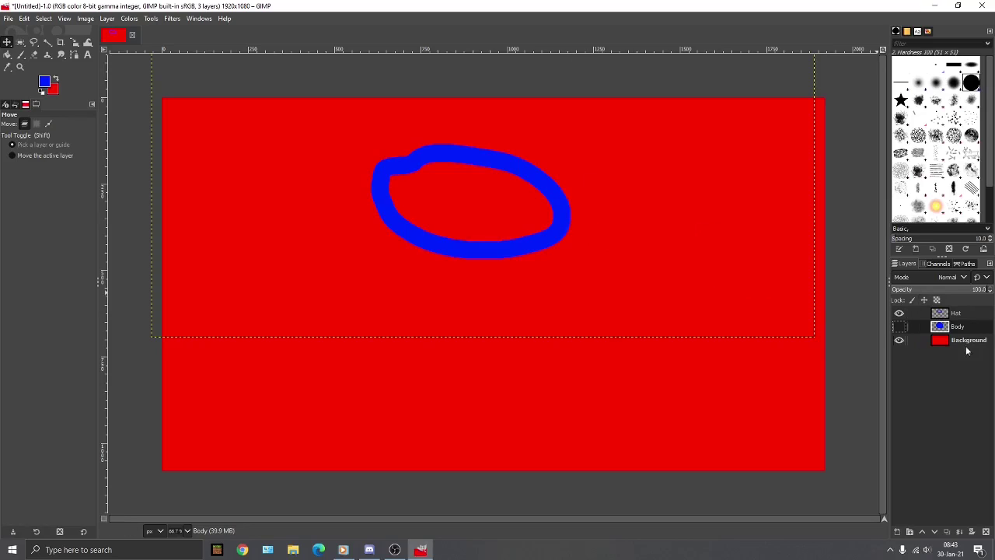
Show the Body layer, move the blue body back down the canvas, and shift the hat outline to the left
{"action": "left_click", "coordinate": [899, 326]}
{"action": "left_click_drag", "start_coordinate": [524, 222], "coordinate": [515, 304]}
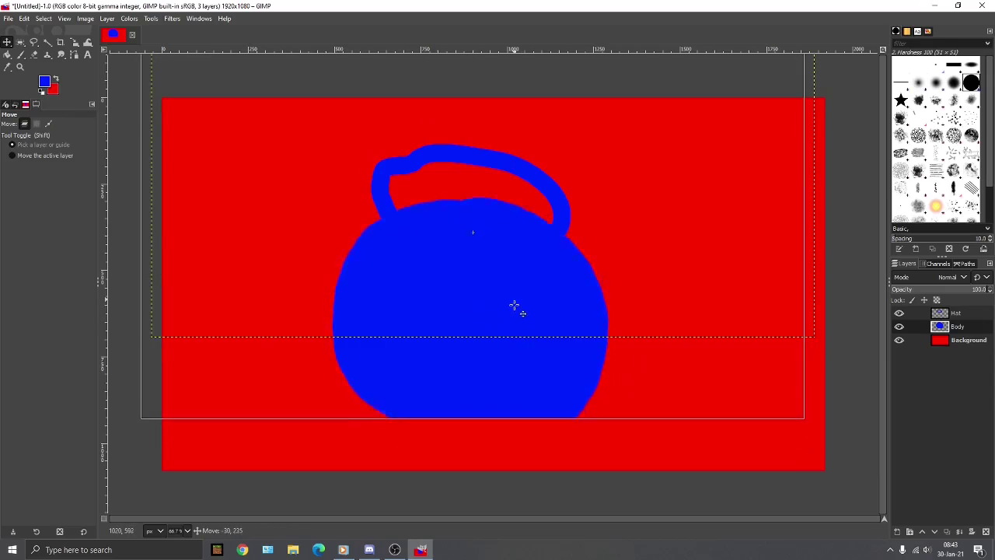
{"action": "left_click_drag", "start_coordinate": [493, 162], "coordinate": [438, 160]}
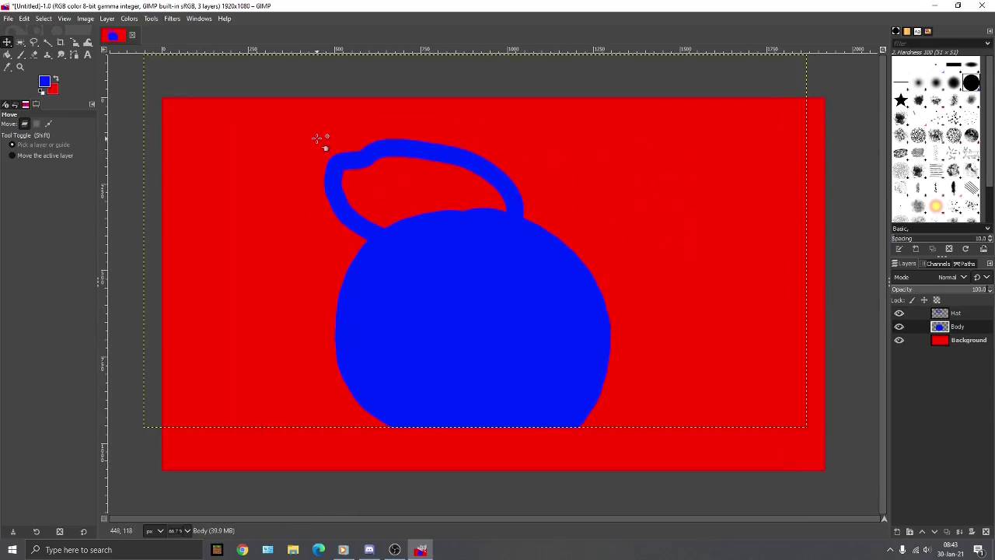
Hide the Background and Body layers and try erasing the hat outline with the Eraser while Body is active
{"action": "left_click", "coordinate": [899, 340]}
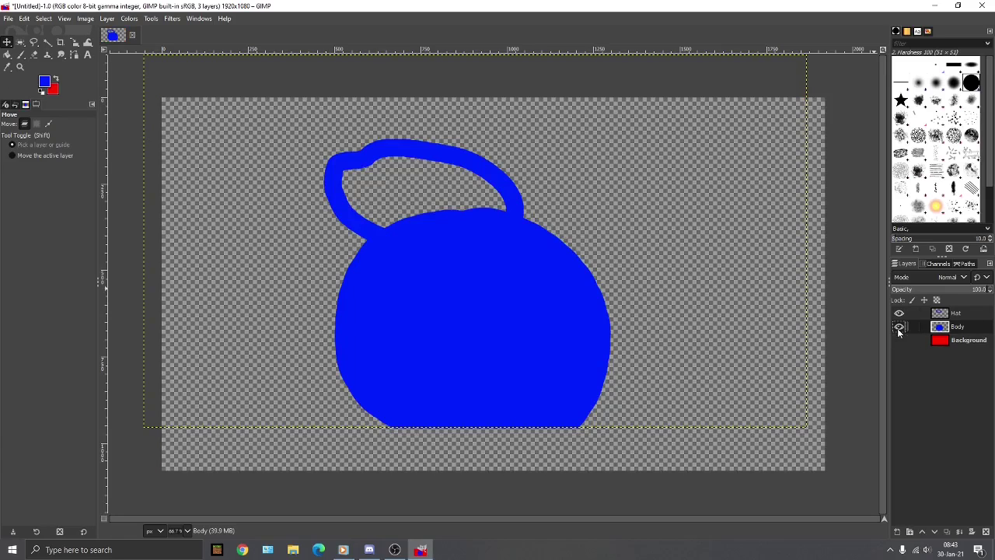
{"action": "left_click", "coordinate": [898, 326]}
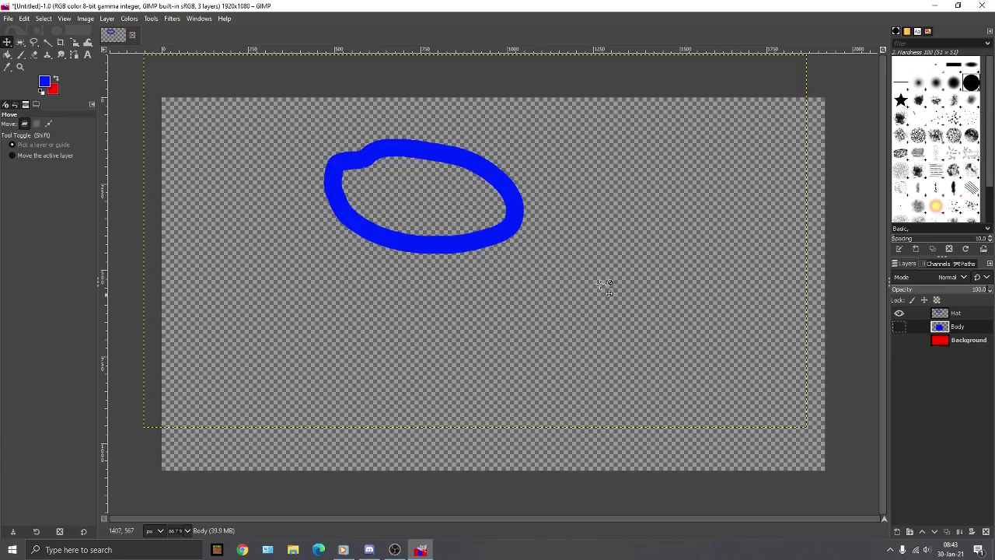
{"action": "left_click", "coordinate": [34, 54]}
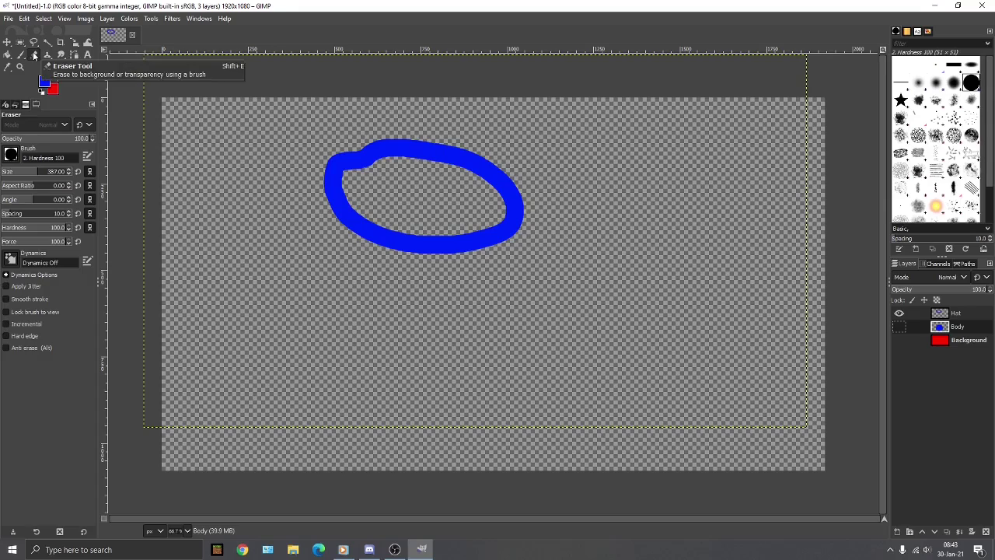
{"action": "left_click", "coordinate": [492, 185]}
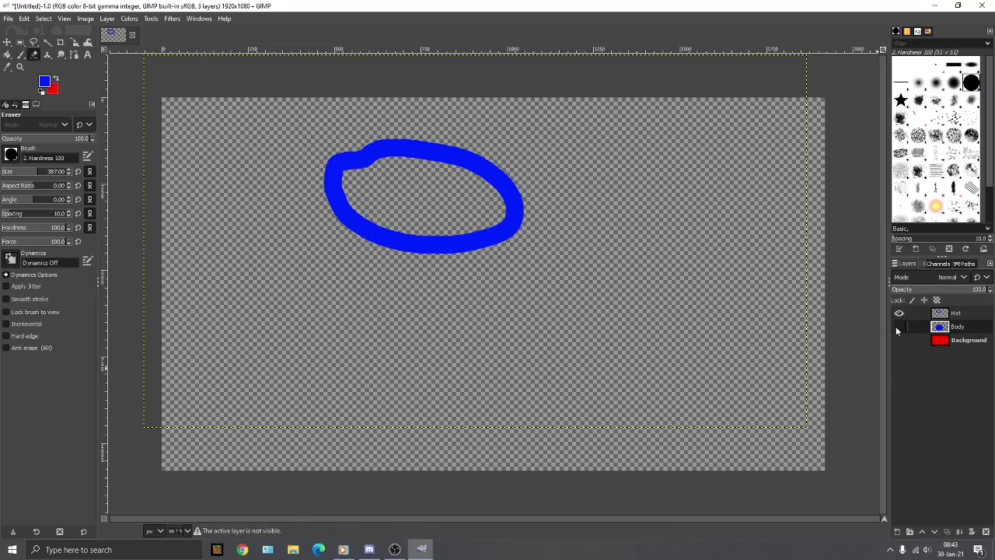
Switch the active layer between Body and Hat, ending on Hat, and erase the entire blue hat outline
{"action": "left_click", "coordinate": [964, 313]}
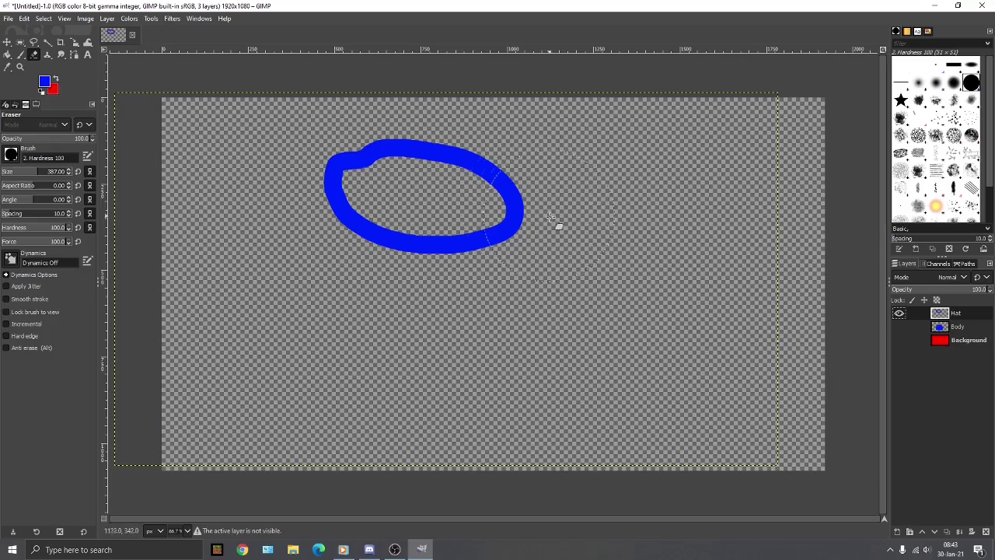
{"action": "left_click", "coordinate": [963, 328]}
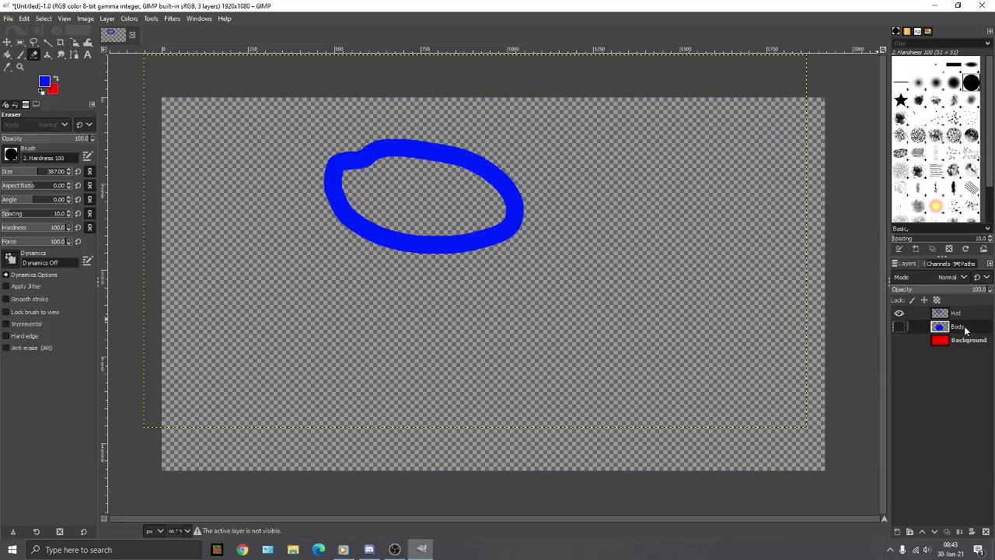
{"action": "left_click", "coordinate": [963, 316]}
{"action": "left_click", "coordinate": [965, 327]}
{"action": "left_click", "coordinate": [966, 316]}
{"action": "left_click", "coordinate": [967, 332]}
{"action": "left_click", "coordinate": [965, 315]}
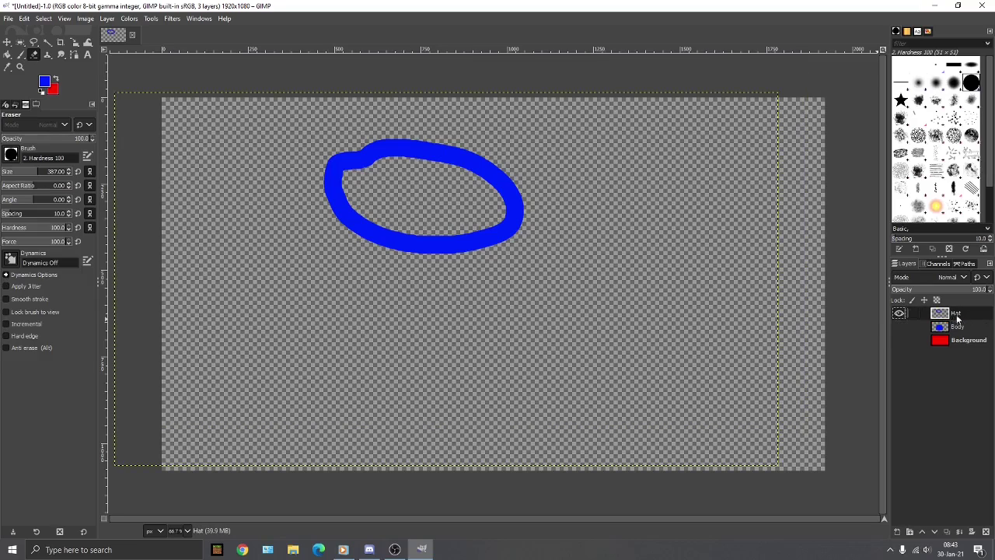
{"action": "mouse_move", "coordinate": [539, 225]}
{"action": "left_mouse_down"}
{"action": "mouse_move", "coordinate": [469, 188]}
{"action": "mouse_move", "coordinate": [471, 266]}
{"action": "left_mouse_up"}
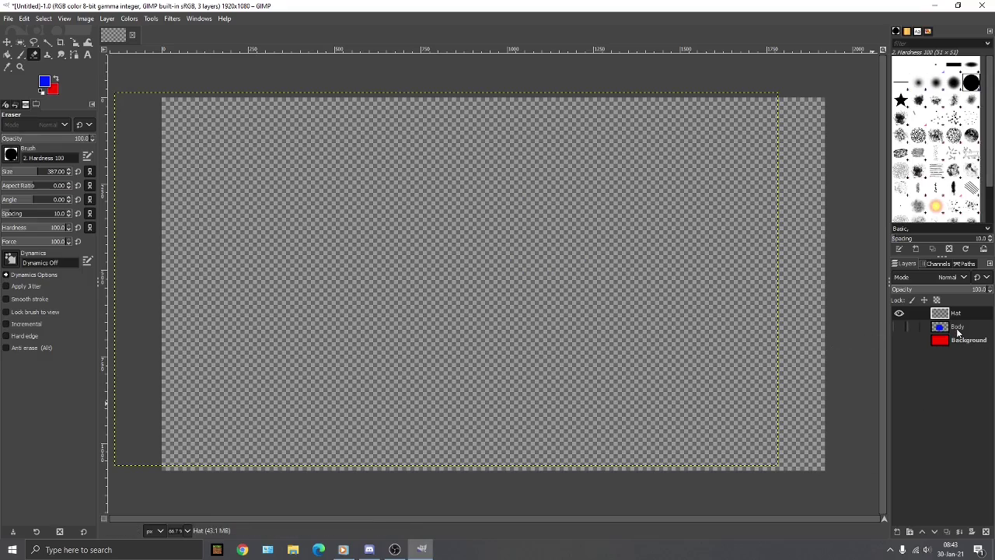
Make the Body layer visible and keep Hat as the active layer
{"action": "left_click", "coordinate": [899, 327]}
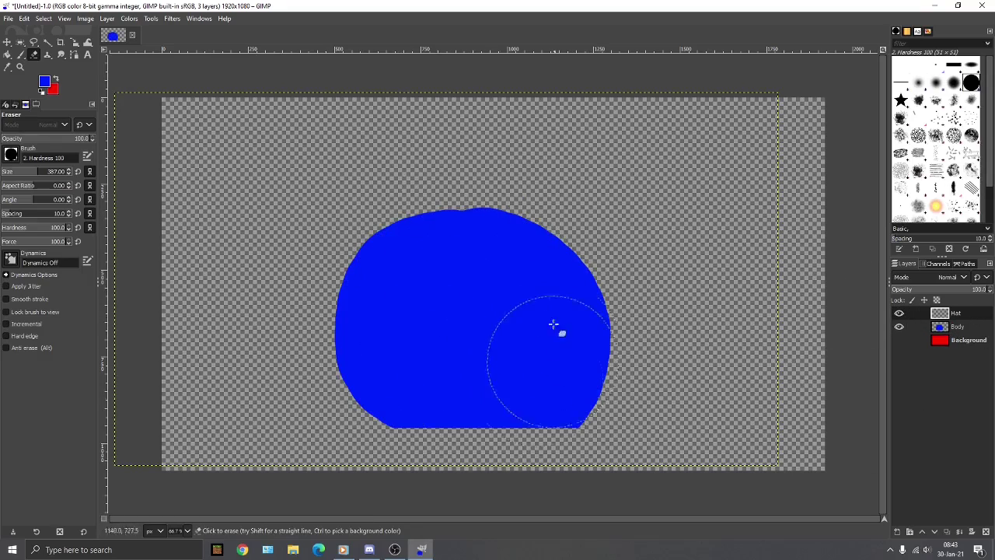
{"action": "left_click", "coordinate": [964, 328]}
{"action": "left_click", "coordinate": [957, 314]}
Change the background color from the palette's red to bright green
{"action": "left_click", "coordinate": [57, 91]}
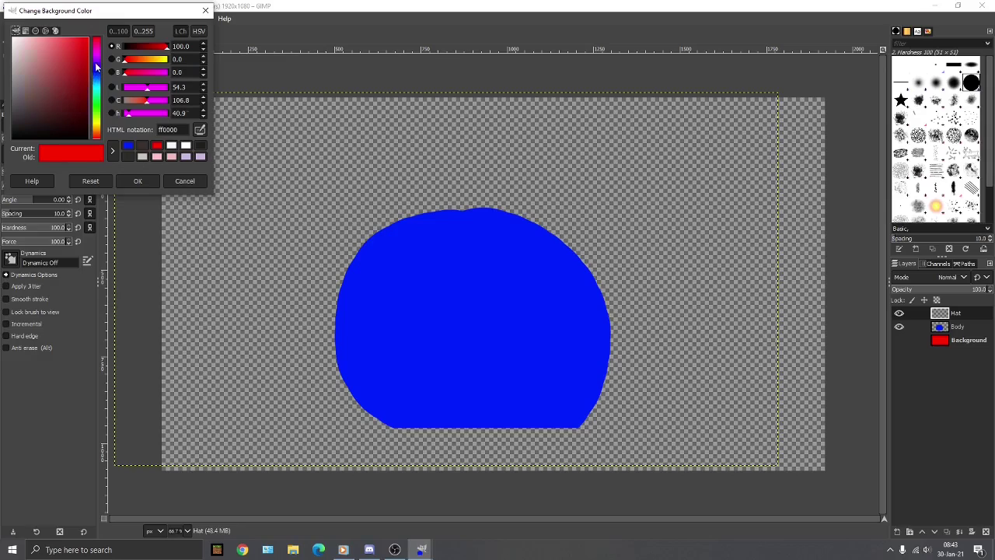
{"action": "left_click", "coordinate": [96, 109]}
{"action": "left_click", "coordinate": [138, 180]}
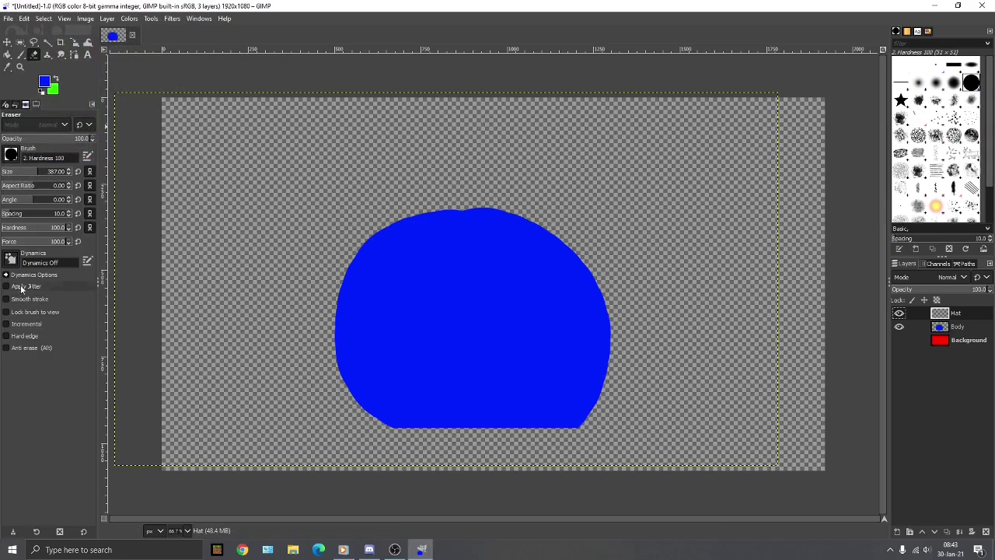
Set the brush size to 41, make green the foreground color, and paint a freehand oval hat outline on the Hat layer
{"action": "left_click", "coordinate": [24, 175]}
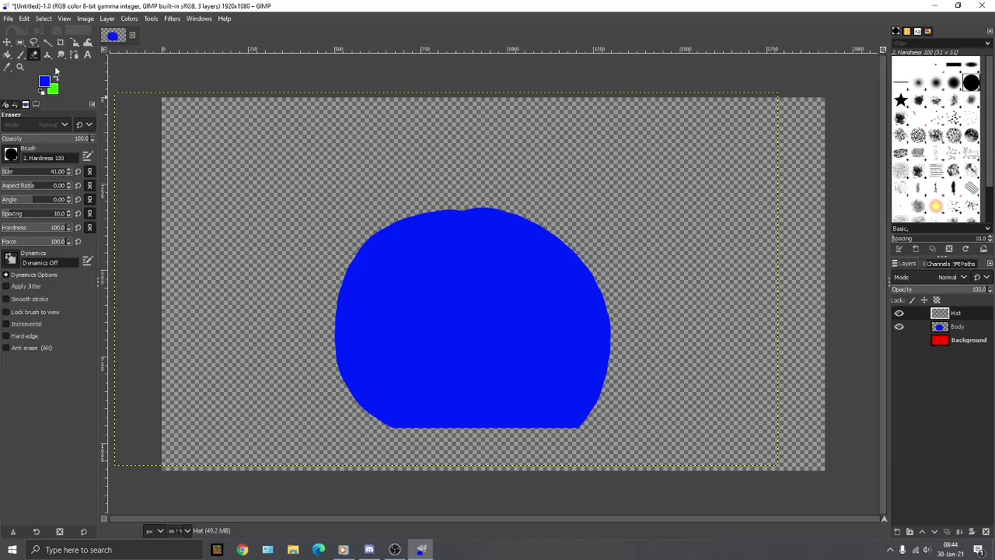
{"action": "left_click", "coordinate": [21, 55]}
{"action": "mouse_move", "coordinate": [463, 136]}
{"action": "left_mouse_down"}
{"action": "mouse_move", "coordinate": [363, 142]}
{"action": "mouse_move", "coordinate": [353, 177]}
{"action": "left_mouse_up"}
{"action": "key", "text": "ctrl+z"}
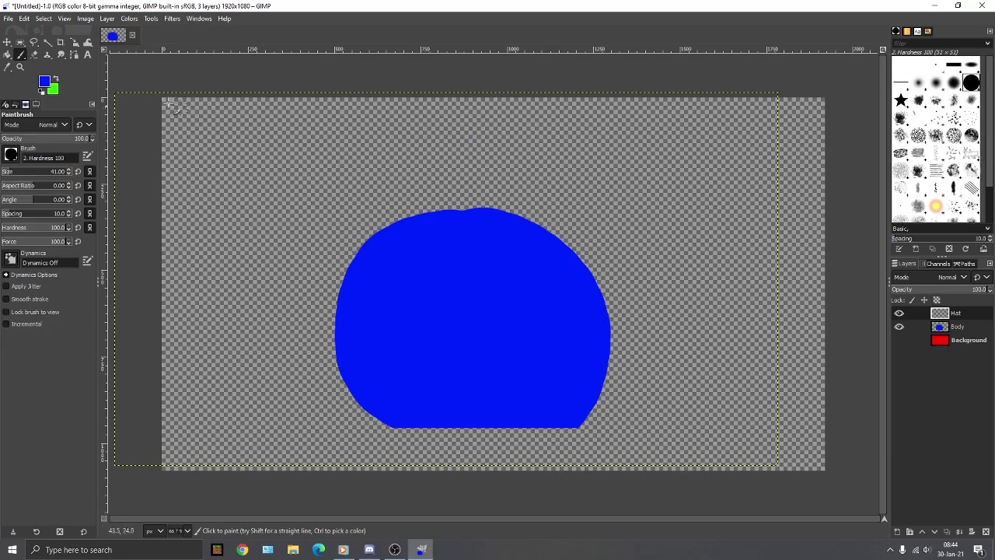
{"action": "left_click", "coordinate": [56, 80]}
{"action": "mouse_move", "coordinate": [515, 130]}
{"action": "left_mouse_down"}
{"action": "mouse_move", "coordinate": [433, 115]}
{"action": "mouse_move", "coordinate": [420, 232]}
{"action": "mouse_move", "coordinate": [552, 163]}
{"action": "mouse_move", "coordinate": [512, 129]}
{"action": "left_mouse_up"}
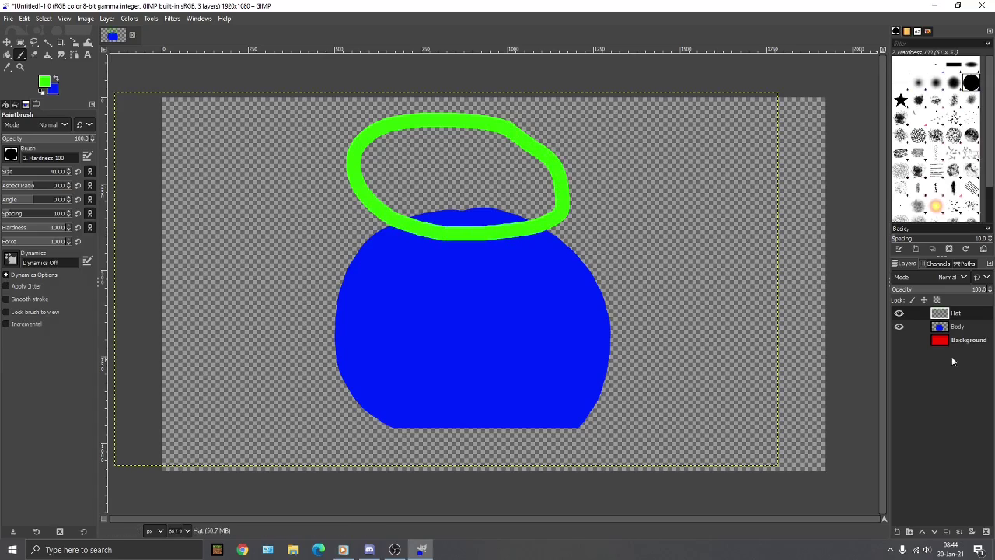
Position the green hat outline over the top of the blue body with the Move tool, and show the red Background layer
{"action": "left_click", "coordinate": [7, 43]}
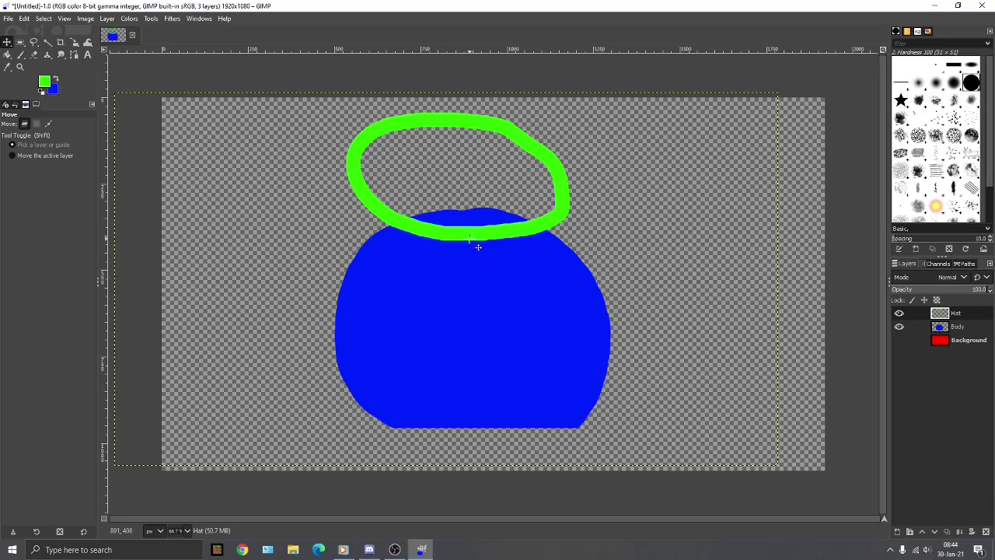
{"action": "left_click_drag", "start_coordinate": [469, 239], "coordinate": [487, 268]}
{"action": "mouse_move", "coordinate": [495, 347]}
{"action": "left_mouse_down"}
{"action": "mouse_move", "coordinate": [516, 332]}
{"action": "mouse_move", "coordinate": [461, 338]}
{"action": "mouse_move", "coordinate": [498, 349]}
{"action": "left_mouse_up"}
{"action": "left_click", "coordinate": [900, 339]}
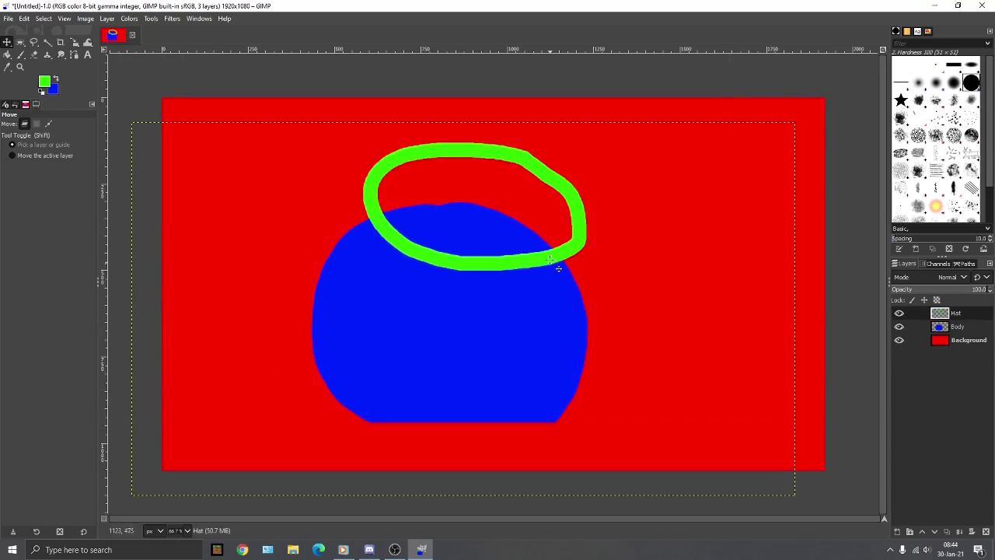
{"action": "mouse_move", "coordinate": [570, 199]}
{"action": "left_mouse_down"}
{"action": "mouse_move", "coordinate": [474, 194]}
{"action": "mouse_move", "coordinate": [553, 199]}
{"action": "left_mouse_up"}
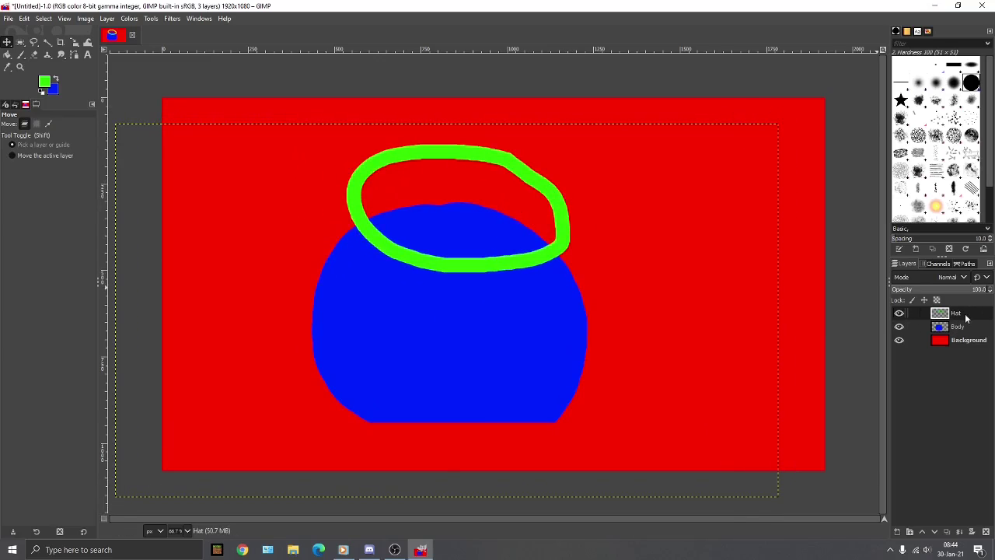
{"action": "mouse_move", "coordinate": [489, 166]}
{"action": "left_mouse_down"}
{"action": "mouse_move", "coordinate": [491, 222]}
{"action": "mouse_move", "coordinate": [490, 186]}
{"action": "left_mouse_up"}
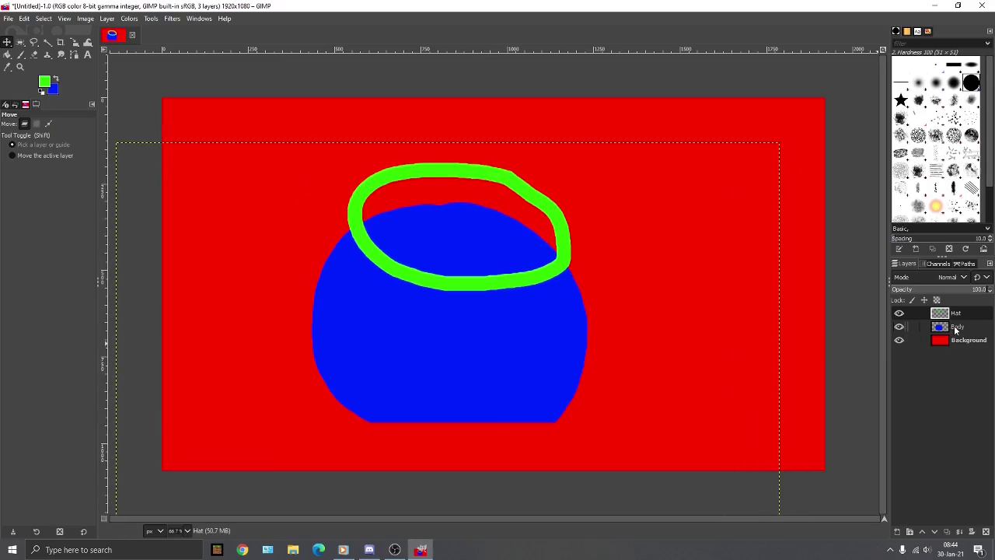
Place the Body layer above the Hat layer, then move the body to the right and the hat slightly up and right
{"action": "left_click_drag", "start_coordinate": [955, 330], "coordinate": [956, 311]}
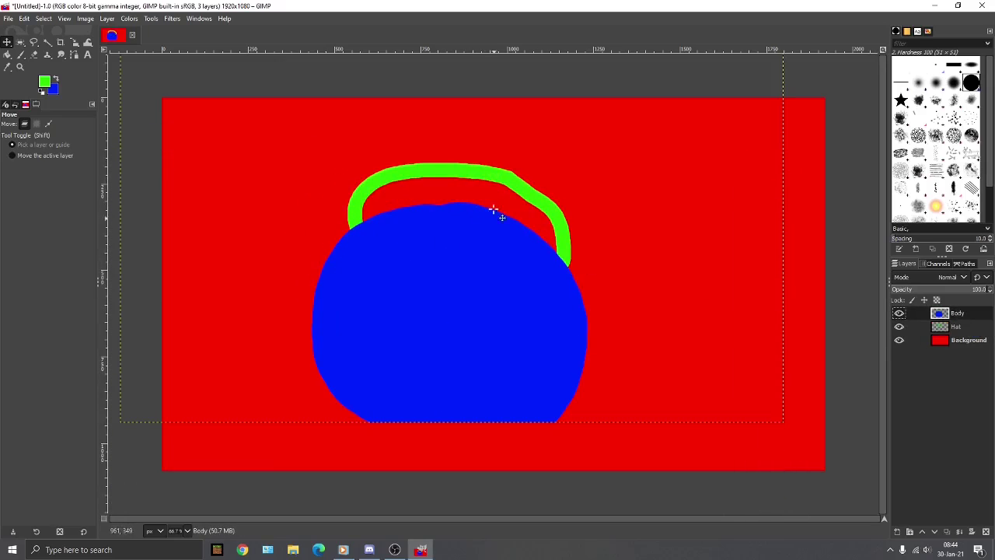
{"action": "left_click_drag", "start_coordinate": [471, 257], "coordinate": [586, 255]}
{"action": "left_click_drag", "start_coordinate": [485, 178], "coordinate": [510, 165]}
Add an alpha channel to the Background layer and check that the option is no longer available
{"action": "mouse_move", "coordinate": [960, 345]}
{"action": "left_mouse_down"}
{"action": "mouse_move", "coordinate": [967, 313]}
{"action": "mouse_move", "coordinate": [975, 351]}
{"action": "left_mouse_up"}
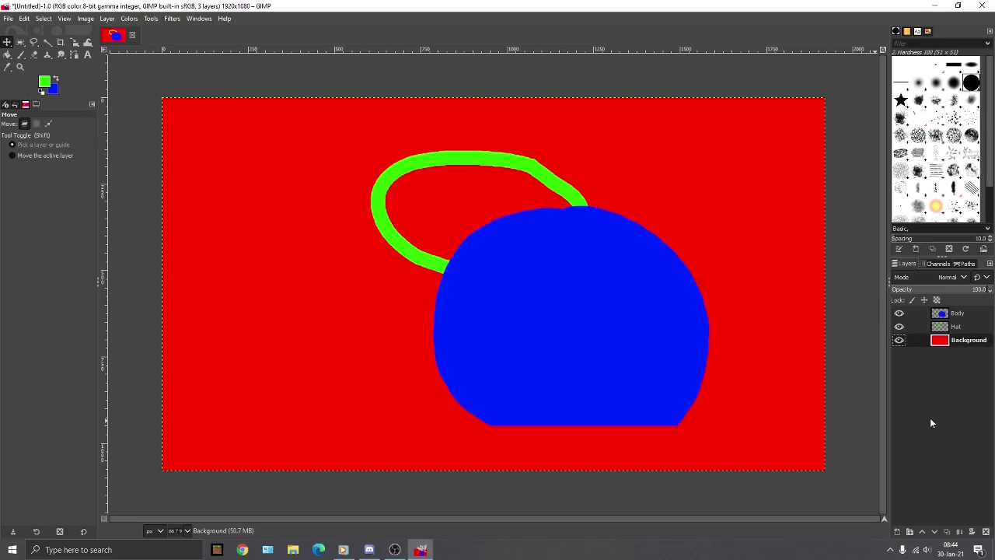
{"action": "right_click", "coordinate": [986, 347]}
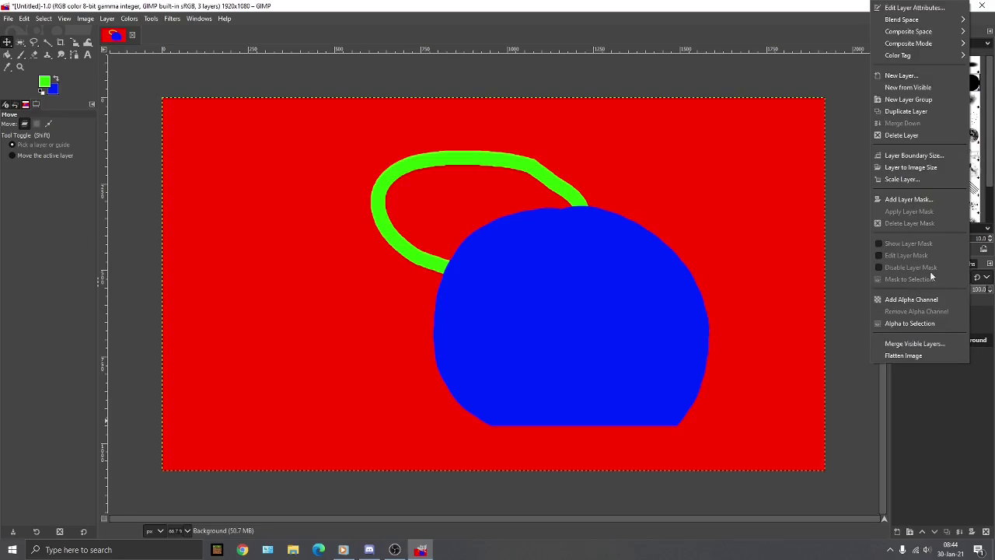
{"action": "left_click", "coordinate": [906, 298]}
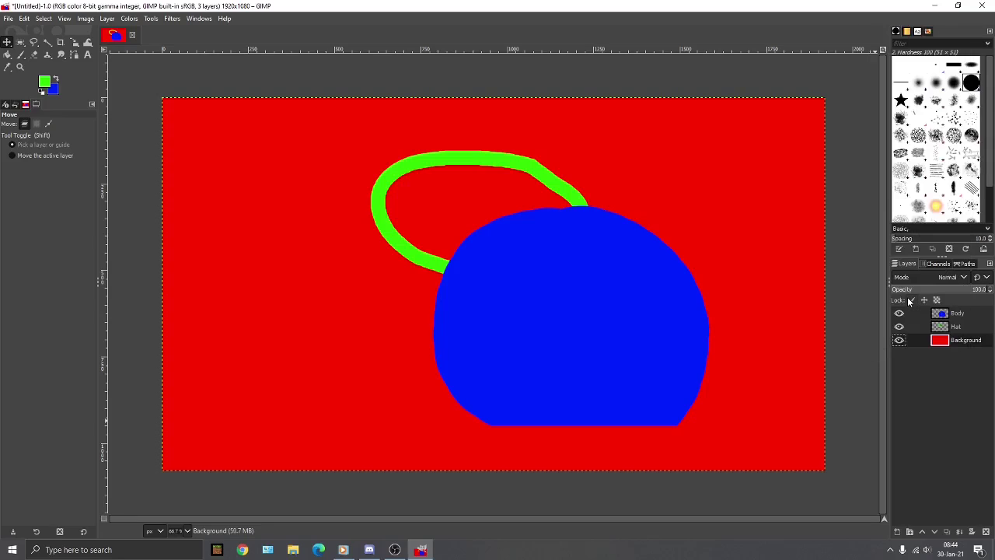
{"action": "right_click", "coordinate": [963, 343]}
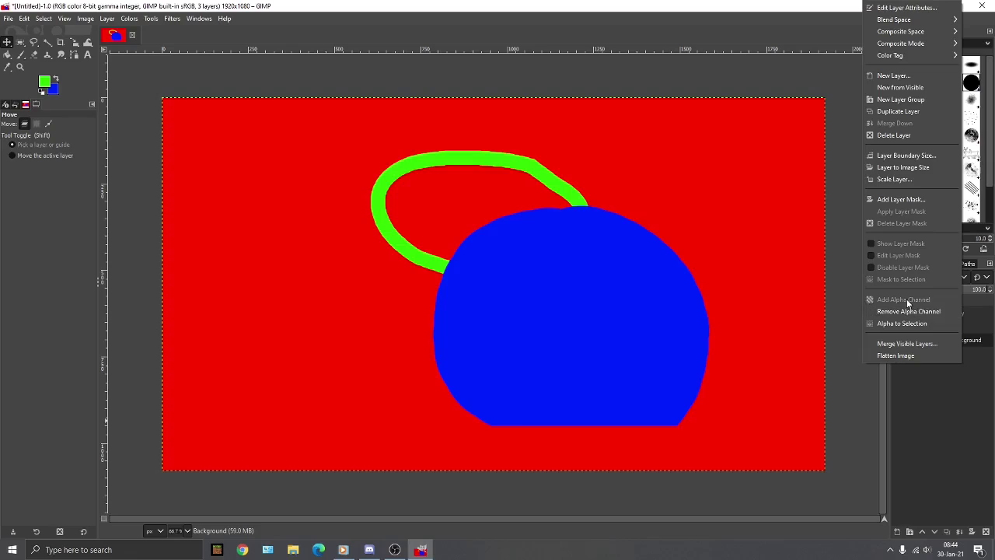
{"action": "left_click", "coordinate": [937, 428]}
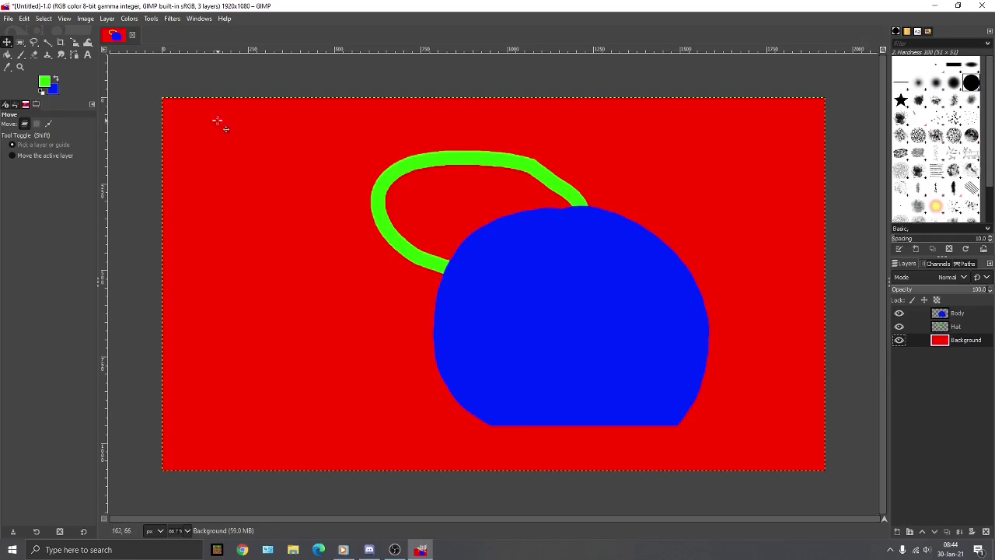
Set the Eraser size to 630 and erase all the red from the Background layer
{"action": "left_click", "coordinate": [34, 54]}
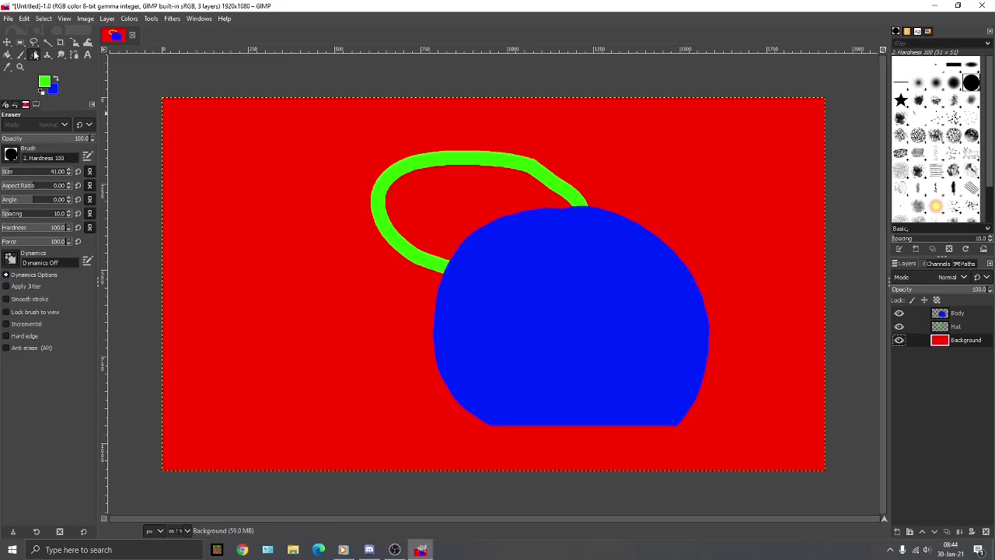
{"action": "left_click", "coordinate": [28, 172]}
{"action": "mouse_move", "coordinate": [271, 137]}
{"action": "left_mouse_down"}
{"action": "mouse_move", "coordinate": [223, 140]}
{"action": "mouse_move", "coordinate": [195, 220]}
{"action": "mouse_move", "coordinate": [210, 360]}
{"action": "mouse_move", "coordinate": [273, 429]}
{"action": "mouse_move", "coordinate": [689, 447]}
{"action": "mouse_move", "coordinate": [787, 416]}
{"action": "mouse_move", "coordinate": [793, 257]}
{"action": "mouse_move", "coordinate": [784, 164]}
{"action": "mouse_move", "coordinate": [397, 148]}
{"action": "mouse_move", "coordinate": [300, 216]}
{"action": "mouse_move", "coordinate": [425, 291]}
{"action": "mouse_move", "coordinate": [657, 303]}
{"action": "mouse_move", "coordinate": [736, 331]}
{"action": "mouse_move", "coordinate": [411, 294]}
{"action": "mouse_move", "coordinate": [445, 193]}
{"action": "mouse_move", "coordinate": [611, 414]}
{"action": "mouse_move", "coordinate": [661, 370]}
{"action": "mouse_move", "coordinate": [503, 115]}
{"action": "left_mouse_up"}
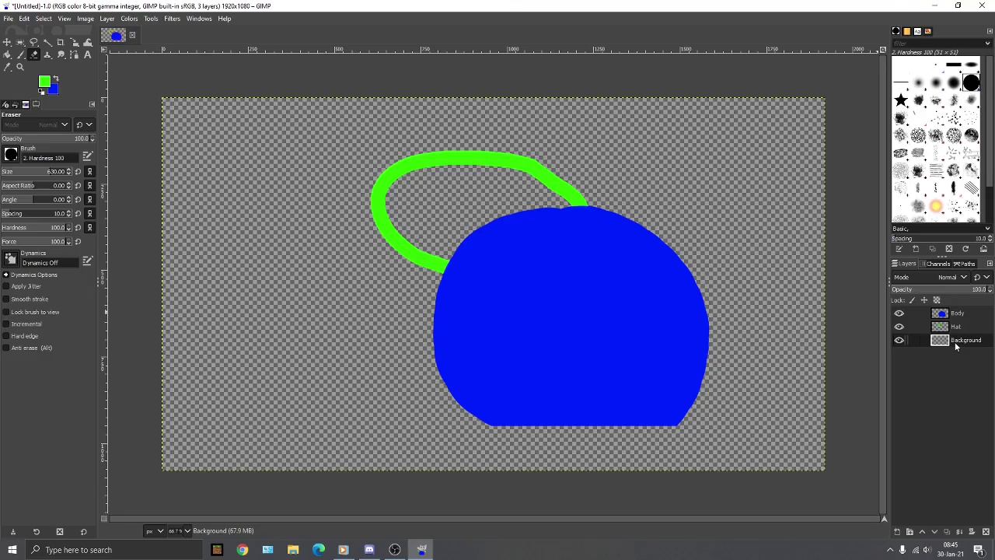
Place the Body layer below the Hat layer and erase the entire blue body
{"action": "double_click", "coordinate": [957, 313]}
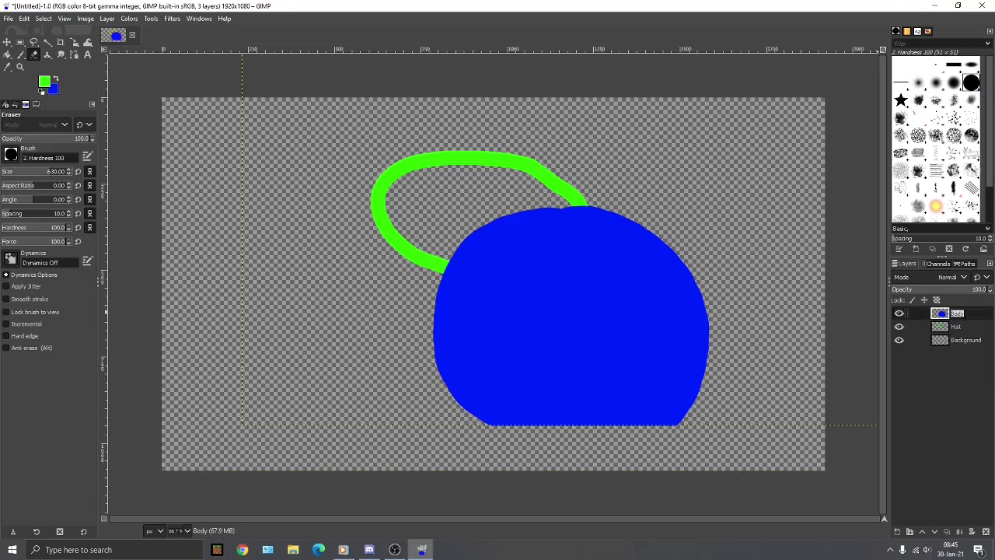
{"action": "mouse_move", "coordinate": [965, 313]}
{"action": "left_mouse_down"}
{"action": "mouse_move", "coordinate": [970, 336]}
{"action": "mouse_move", "coordinate": [910, 332]}
{"action": "left_mouse_up"}
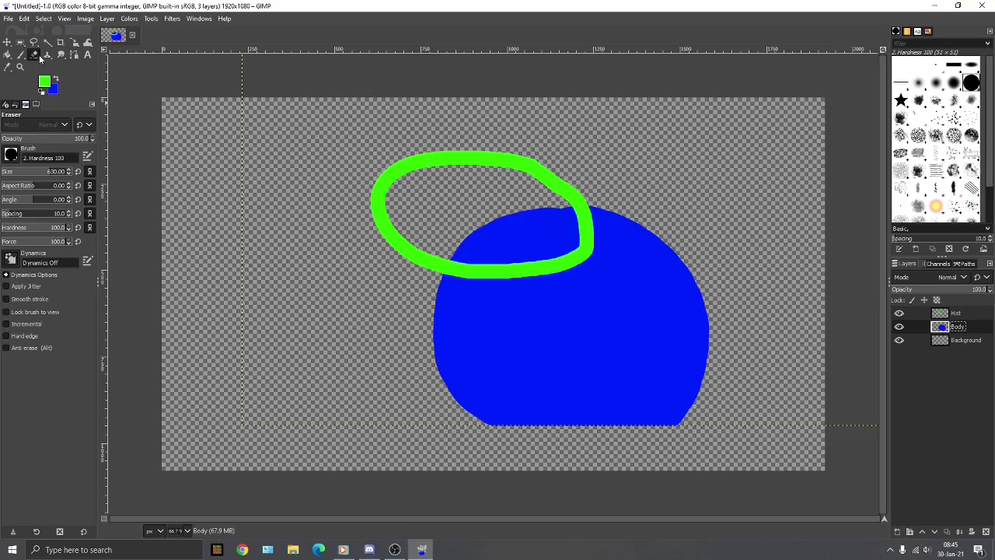
{"action": "mouse_move", "coordinate": [506, 208]}
{"action": "left_mouse_down"}
{"action": "mouse_move", "coordinate": [523, 299]}
{"action": "mouse_move", "coordinate": [765, 337]}
{"action": "left_mouse_up"}
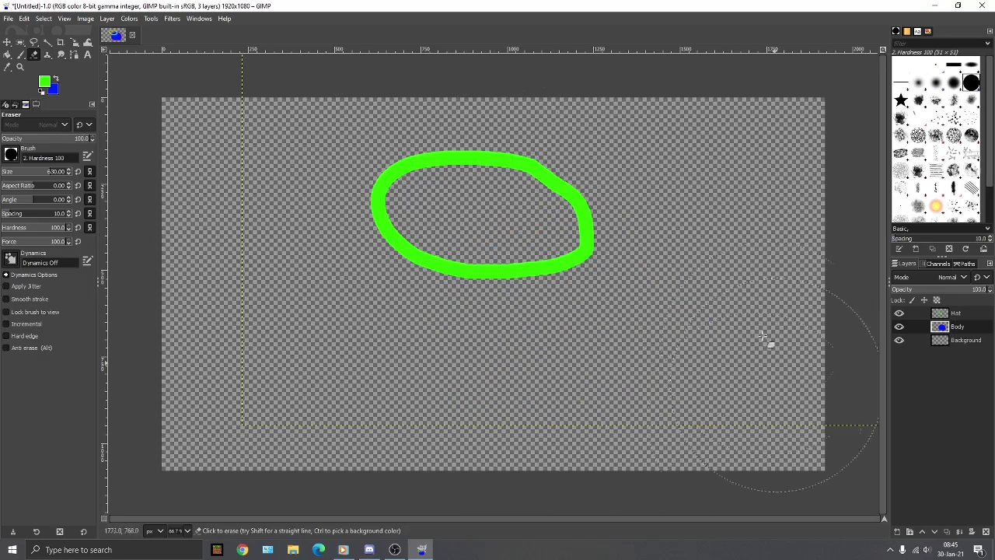
Erase the green outline from the Hat layer and switch to the Move tool
{"action": "left_click", "coordinate": [957, 312]}
{"action": "mouse_move", "coordinate": [618, 256]}
{"action": "left_mouse_down"}
{"action": "mouse_move", "coordinate": [461, 261]}
{"action": "mouse_move", "coordinate": [429, 178]}
{"action": "left_mouse_up"}
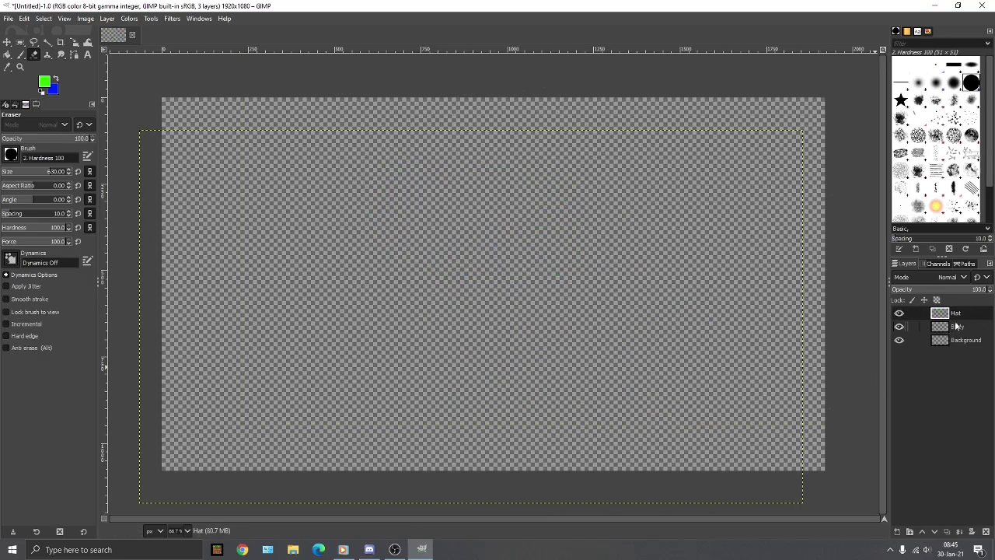
{"action": "left_click", "coordinate": [7, 42]}
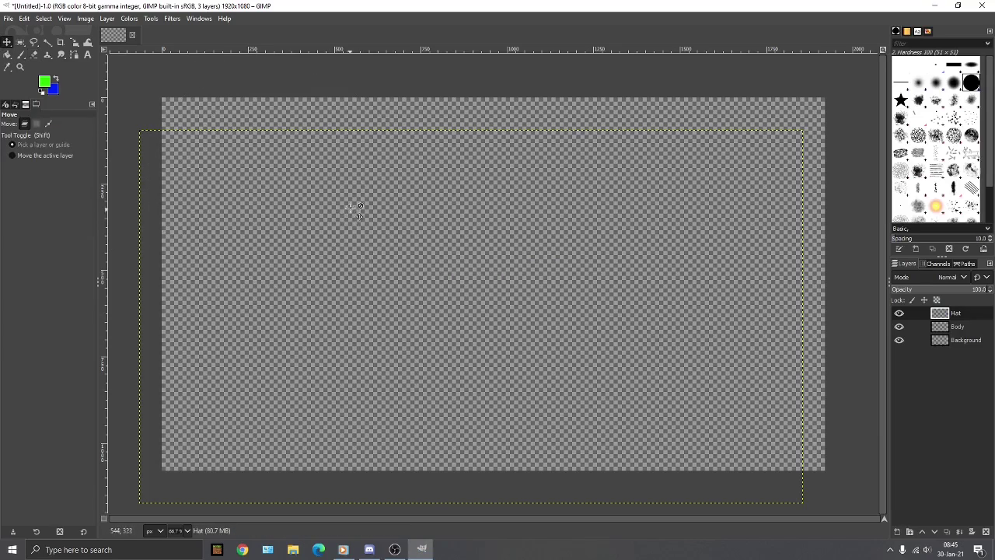
Delete the empty Body and Hat layers, keeping only the Background layer
{"action": "left_click", "coordinate": [959, 330]}
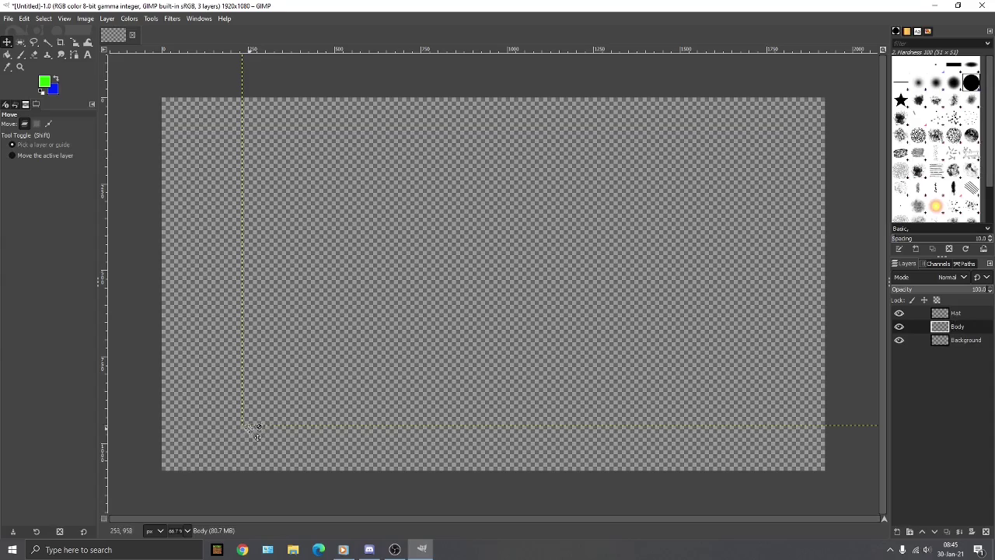
{"action": "right_click", "coordinate": [969, 335]}
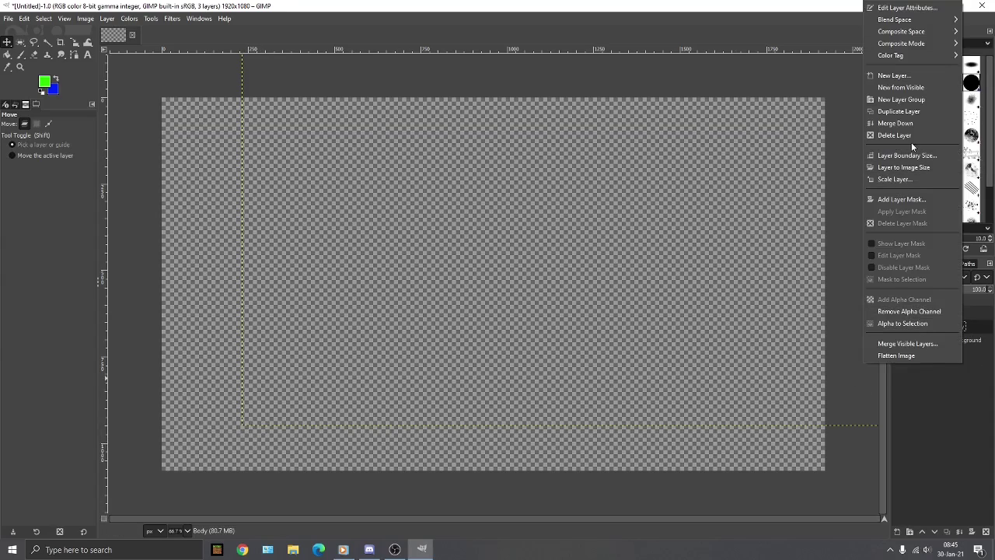
{"action": "left_click", "coordinate": [912, 134]}
{"action": "right_click", "coordinate": [965, 319]}
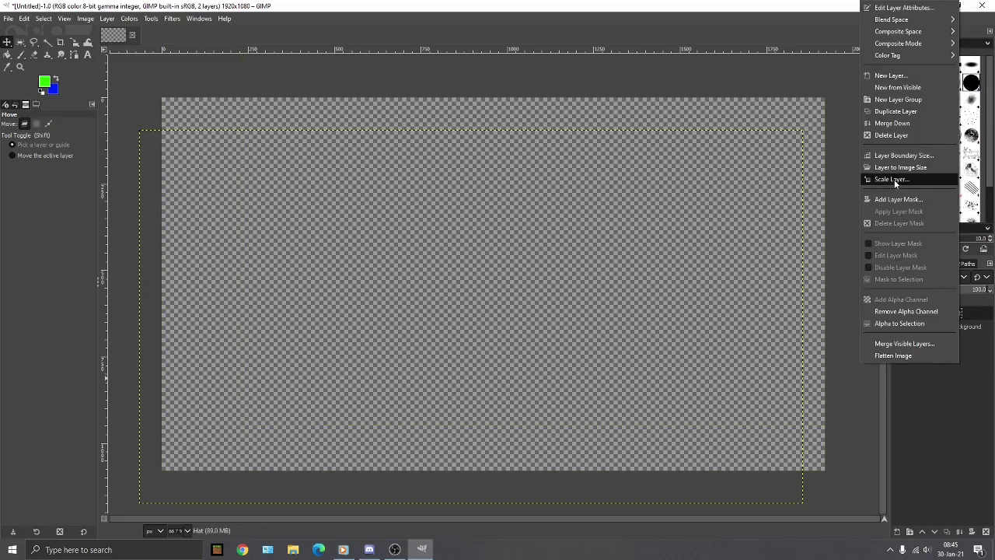
{"action": "left_click", "coordinate": [893, 135]}
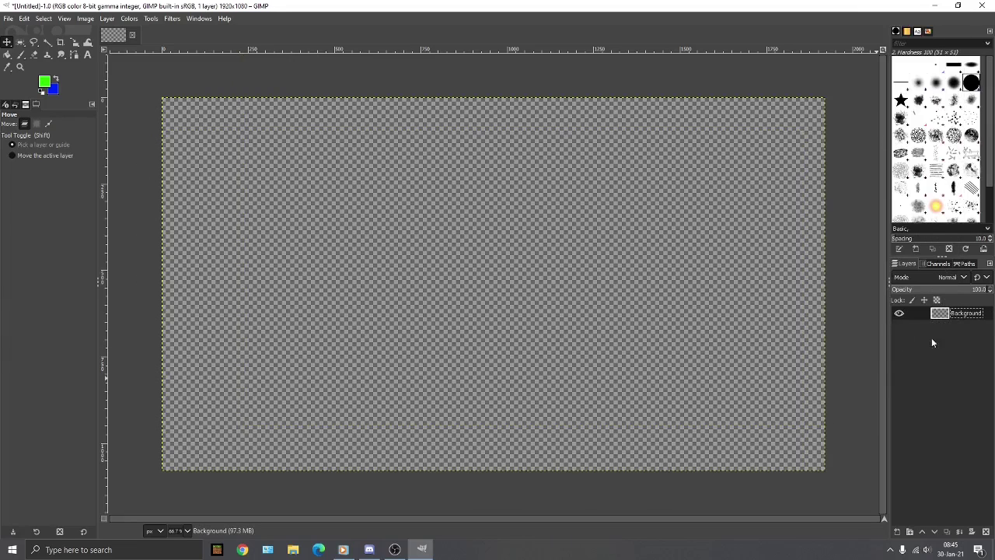
Create a new 1920 × 1080 px transparent layer named Body above the Background layer
{"action": "right_click", "coordinate": [931, 342]}
{"action": "left_click", "coordinate": [869, 77]}
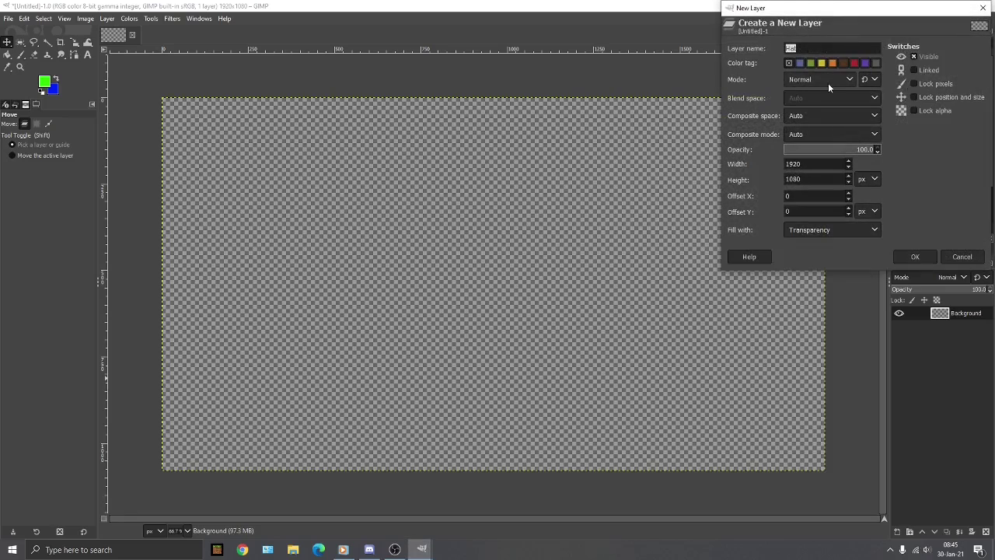
{"action": "type", "text": "Body"}
{"action": "left_click", "coordinate": [915, 257]}
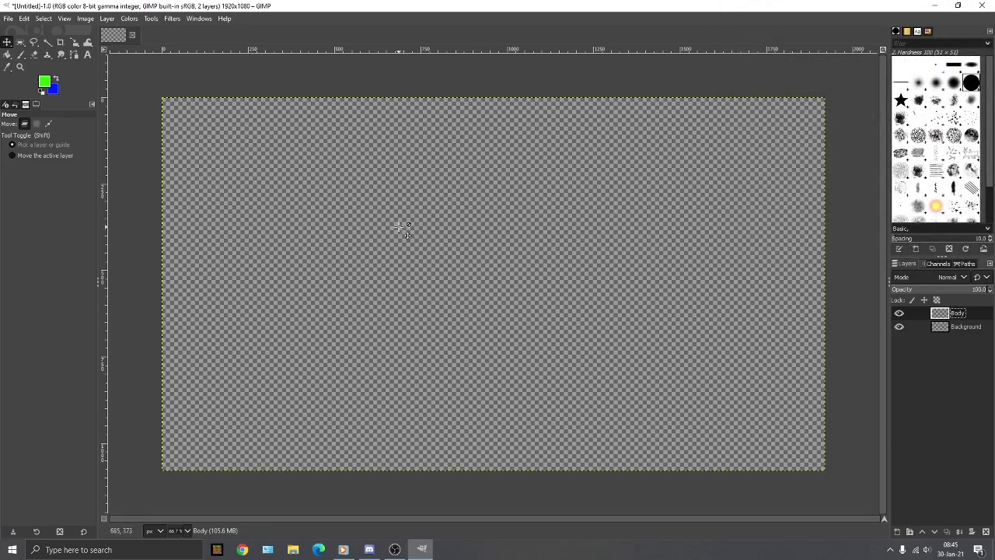
Choose the Paintbrush, set the foreground color to white and set the brush size to 378
{"action": "left_click", "coordinate": [23, 56]}
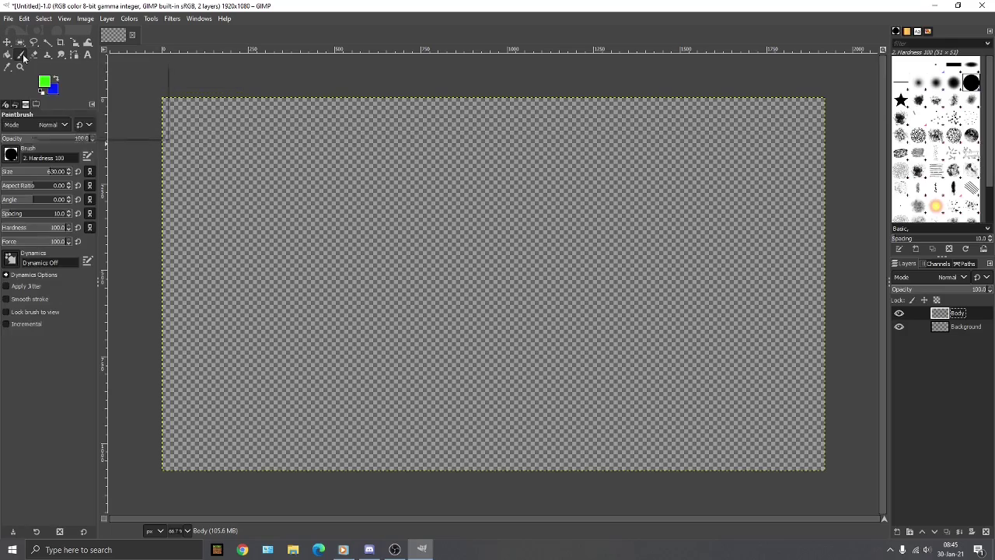
{"action": "left_click_drag", "start_coordinate": [15, 174], "coordinate": [11, 171]}
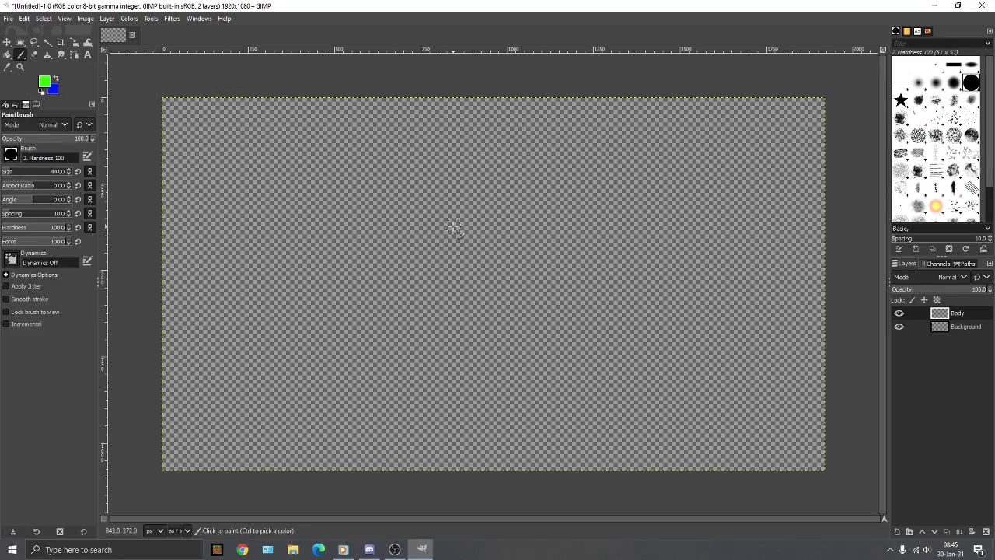
{"action": "left_click", "coordinate": [43, 81]}
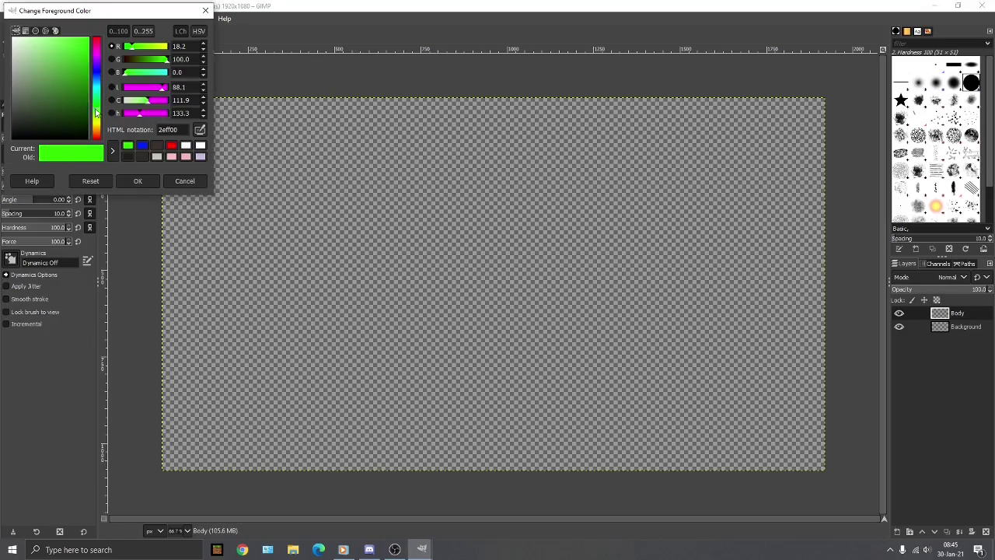
{"action": "left_click_drag", "start_coordinate": [41, 83], "coordinate": [1, 24]}
{"action": "left_click", "coordinate": [124, 180]}
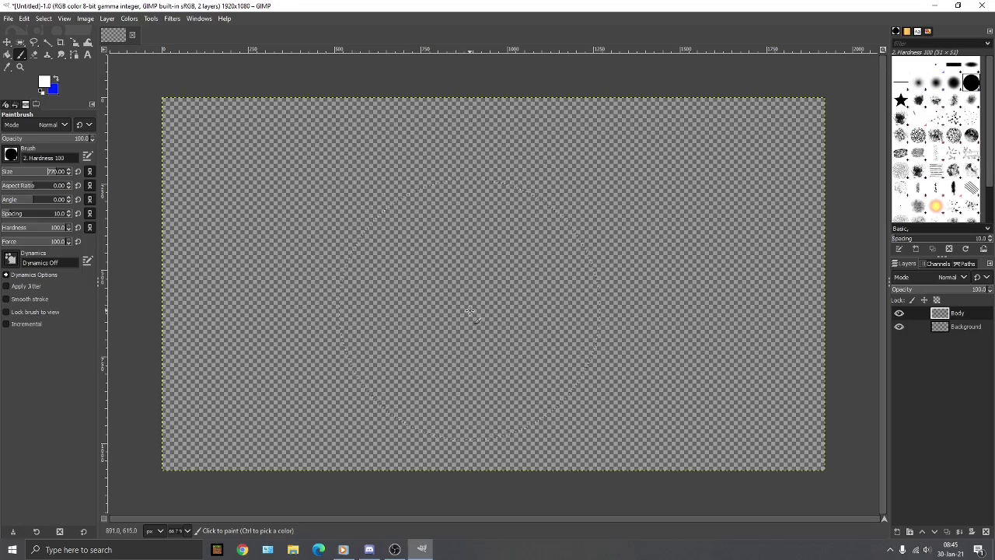
{"action": "left_click", "coordinate": [69, 173]}
Paint the entire Background layer pale lavender-blue (b8bbdb)
{"action": "right_click", "coordinate": [968, 333]}
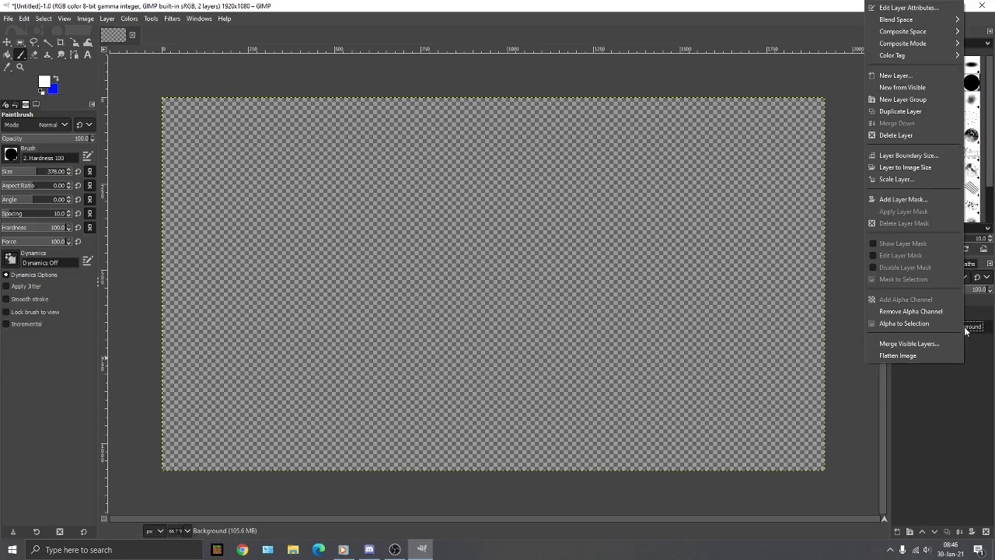
{"action": "left_click", "coordinate": [987, 413]}
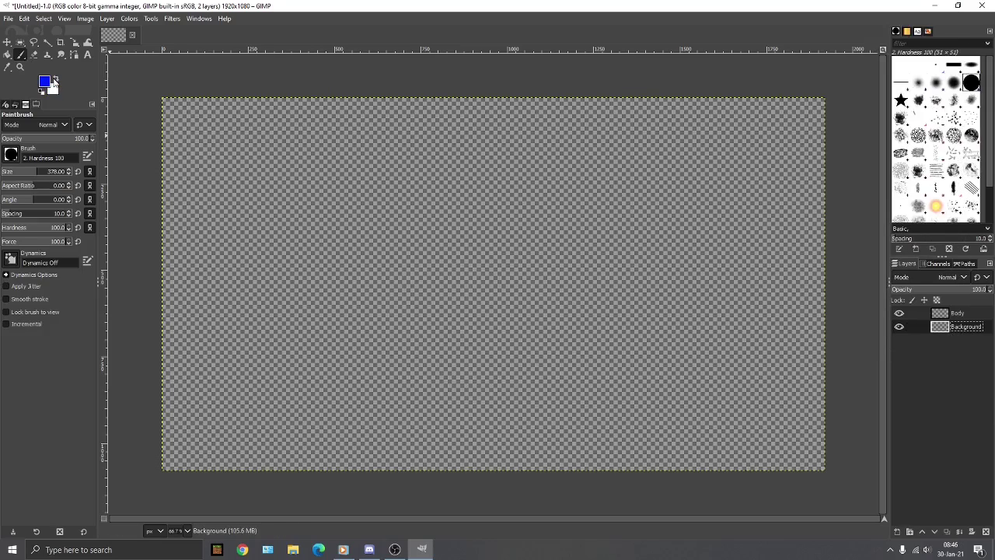
{"action": "left_click", "coordinate": [55, 78]}
{"action": "left_click", "coordinate": [47, 84]}
{"action": "left_click_drag", "start_coordinate": [96, 100], "coordinate": [25, 53]}
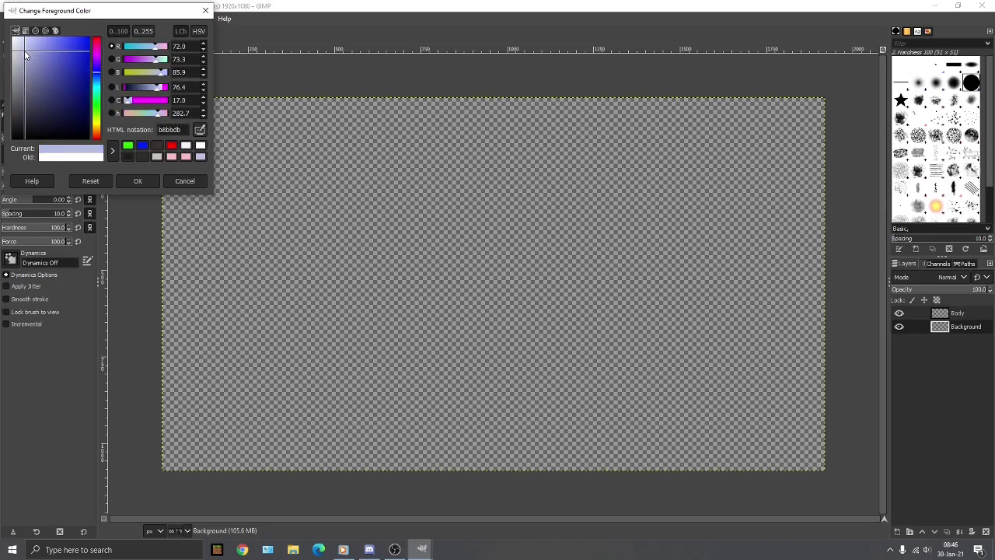
{"action": "left_click", "coordinate": [128, 178]}
{"action": "mouse_move", "coordinate": [237, 134]}
{"action": "left_mouse_down"}
{"action": "mouse_move", "coordinate": [201, 146]}
{"action": "mouse_move", "coordinate": [203, 132]}
{"action": "mouse_move", "coordinate": [171, 474]}
{"action": "mouse_move", "coordinate": [784, 471]}
{"action": "mouse_move", "coordinate": [757, 420]}
{"action": "mouse_move", "coordinate": [216, 400]}
{"action": "mouse_move", "coordinate": [387, 326]}
{"action": "mouse_move", "coordinate": [844, 326]}
{"action": "mouse_move", "coordinate": [574, 253]}
{"action": "mouse_move", "coordinate": [185, 233]}
{"action": "mouse_move", "coordinate": [469, 187]}
{"action": "mouse_move", "coordinate": [882, 204]}
{"action": "mouse_move", "coordinate": [709, 126]}
{"action": "mouse_move", "coordinate": [221, 113]}
{"action": "left_mouse_up"}
Paint a white (ffffff) bottom snowball on the Body layer with one size 378 dab near the canvas's lower center
{"action": "left_click", "coordinate": [955, 314]}
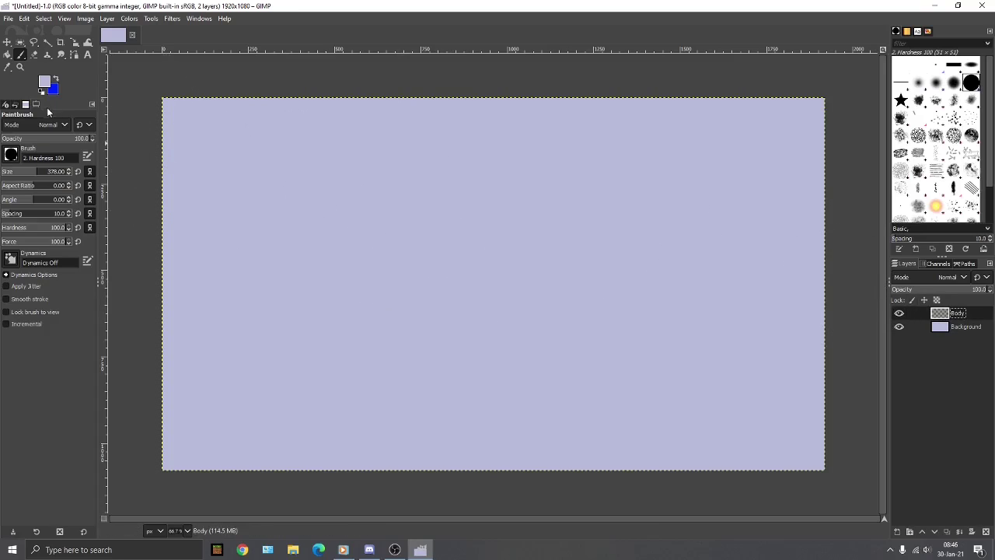
{"action": "left_click", "coordinate": [49, 81]}
{"action": "left_click_drag", "start_coordinate": [35, 70], "coordinate": [12, 37]}
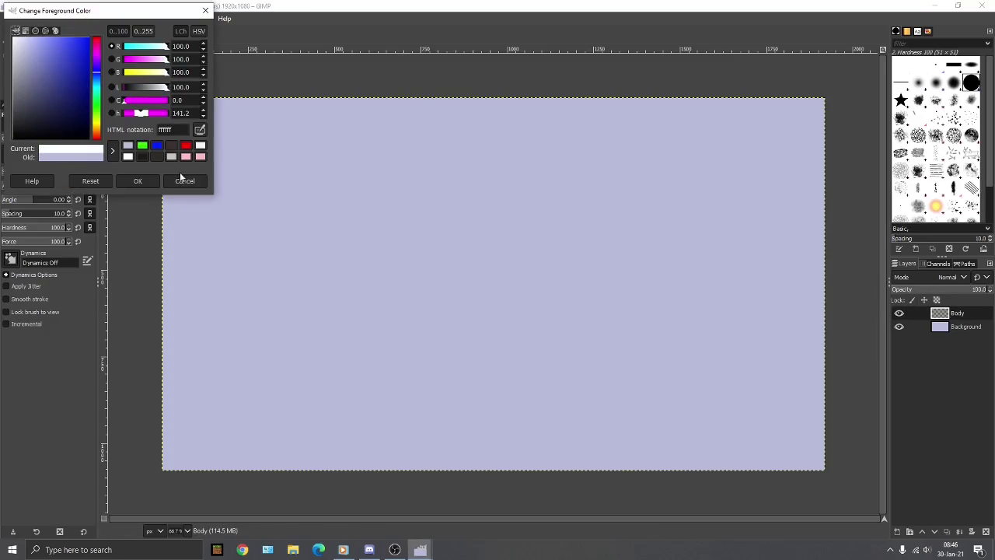
{"action": "left_click", "coordinate": [138, 181]}
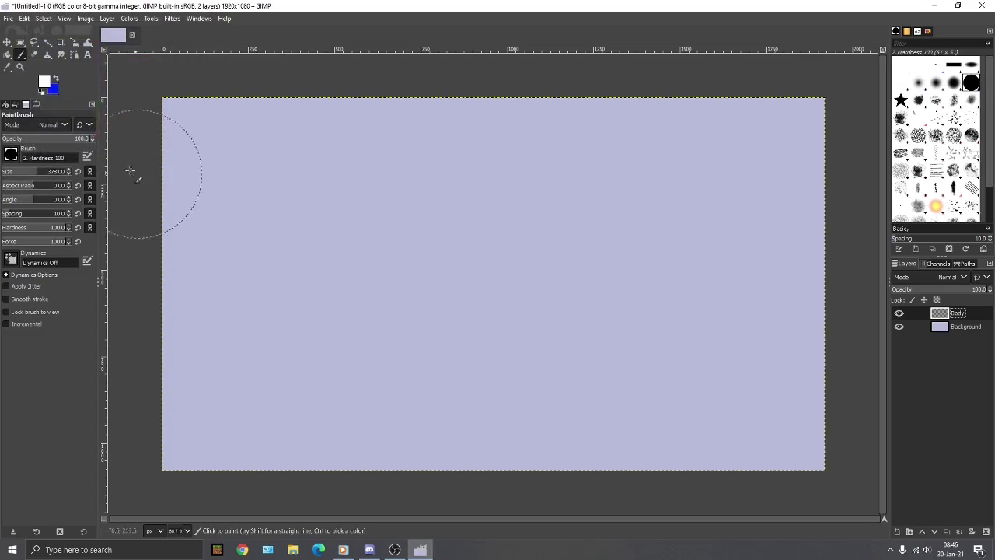
{"action": "left_click", "coordinate": [488, 397]}
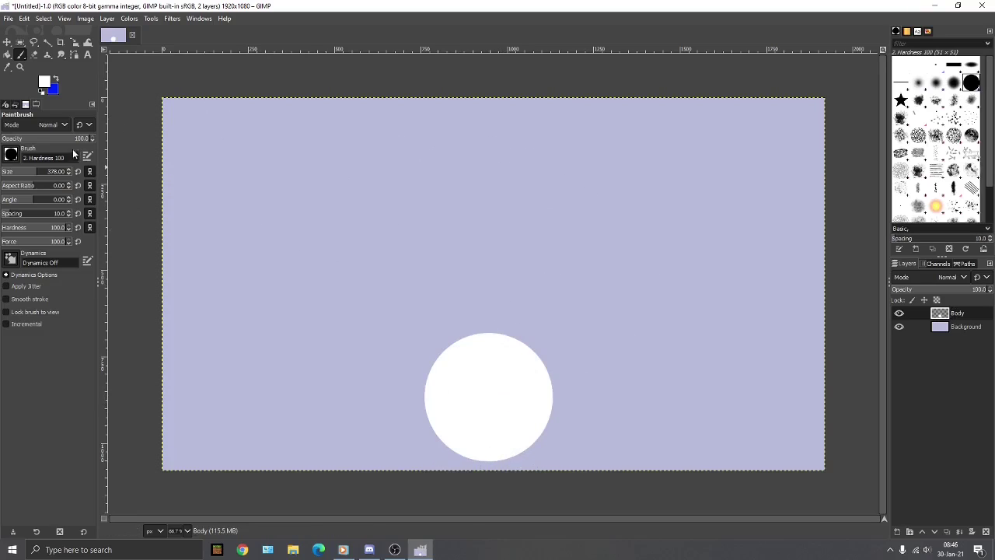
Try a white middle snowball above the bottom one with a smaller brush and undo it
{"action": "scroll", "coordinate": [69, 174], "scroll_direction": "down", "scroll_amount": 5}
{"action": "left_click", "coordinate": [488, 290]}
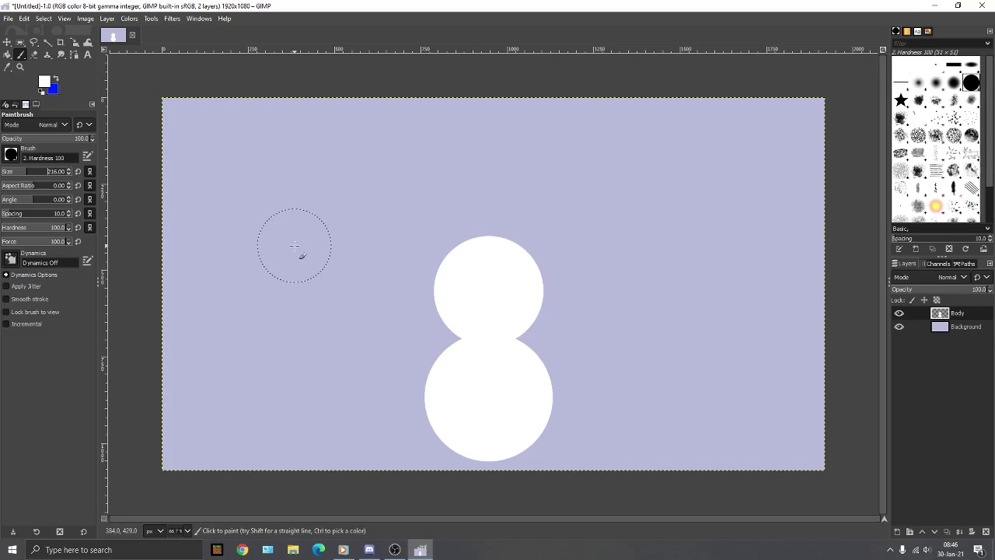
{"action": "key", "text": "ctrl+z"}
{"action": "left_click_drag", "start_coordinate": [69, 170], "coordinate": [73, 175]}
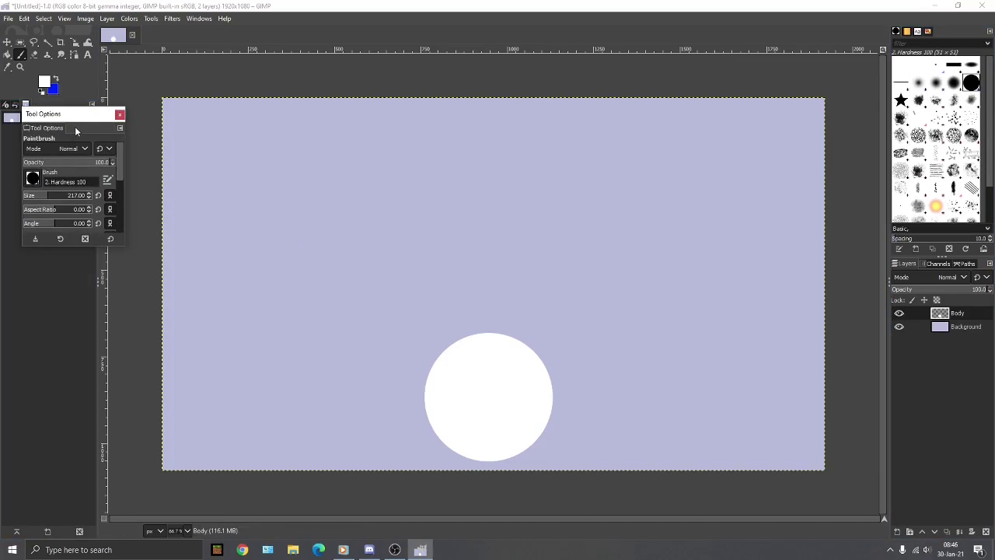
{"action": "left_click_drag", "start_coordinate": [79, 117], "coordinate": [151, 161]}
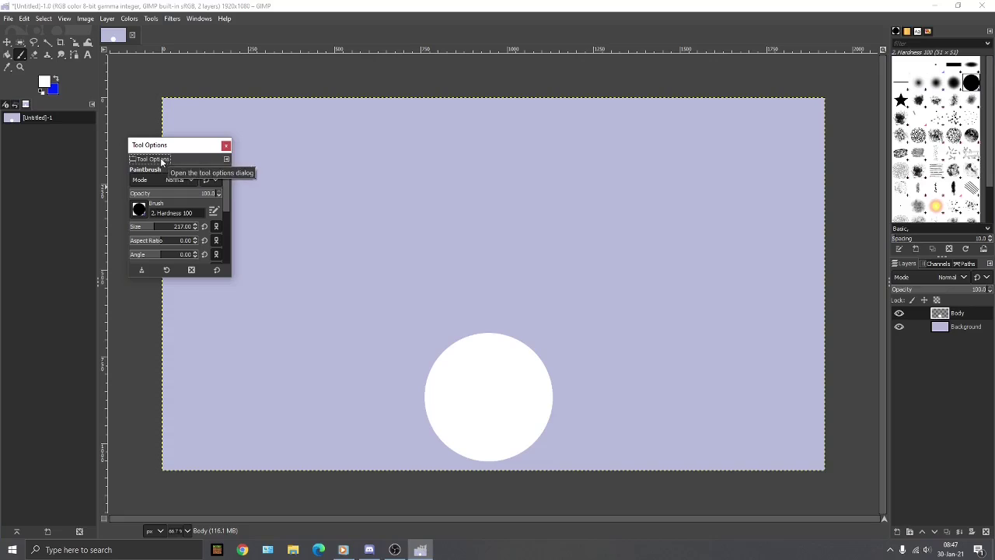
{"action": "left_click_drag", "start_coordinate": [160, 162], "coordinate": [49, 155]}
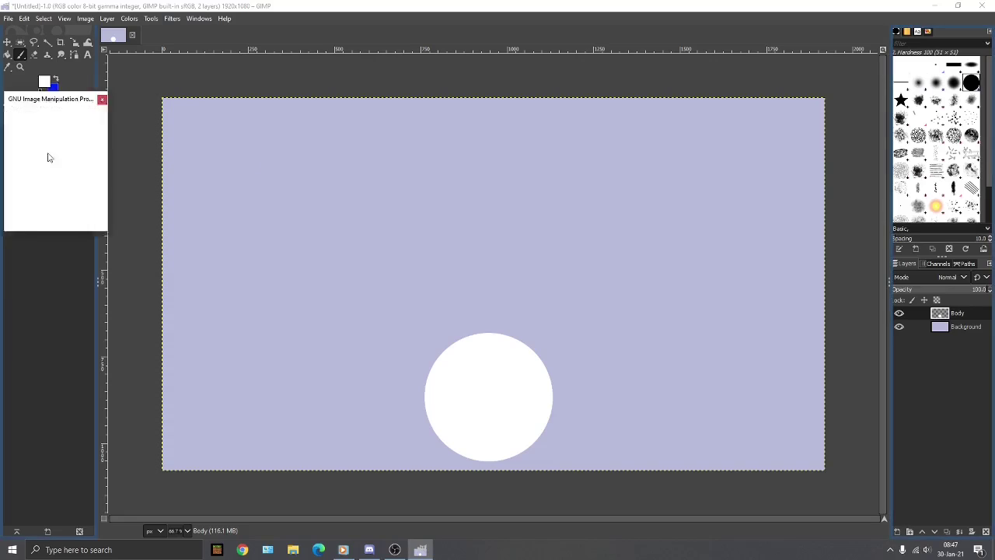
{"action": "mouse_move", "coordinate": [47, 98]}
{"action": "left_mouse_down"}
{"action": "mouse_move", "coordinate": [241, 123]}
{"action": "mouse_move", "coordinate": [36, 112]}
{"action": "left_mouse_up"}
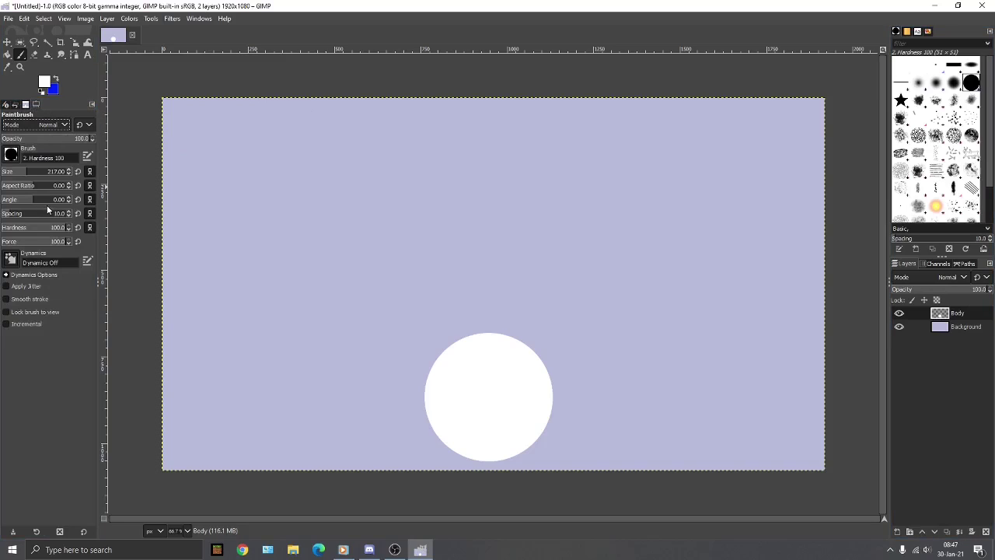
Paint the snowman's white middle ball at brush size 290 and the head above it at size 183
{"action": "left_click", "coordinate": [69, 170]}
{"action": "left_click", "coordinate": [69, 169]}
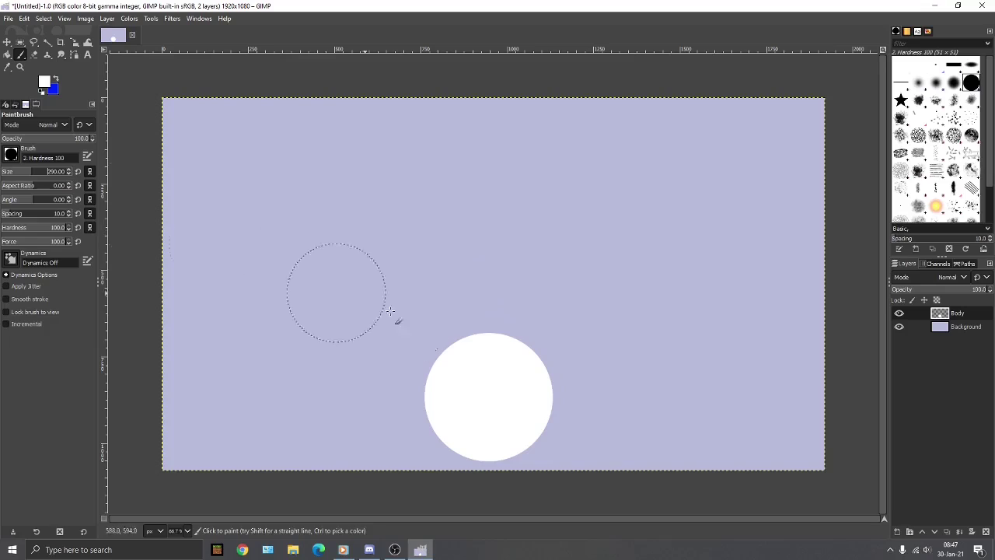
{"action": "left_click", "coordinate": [487, 302]}
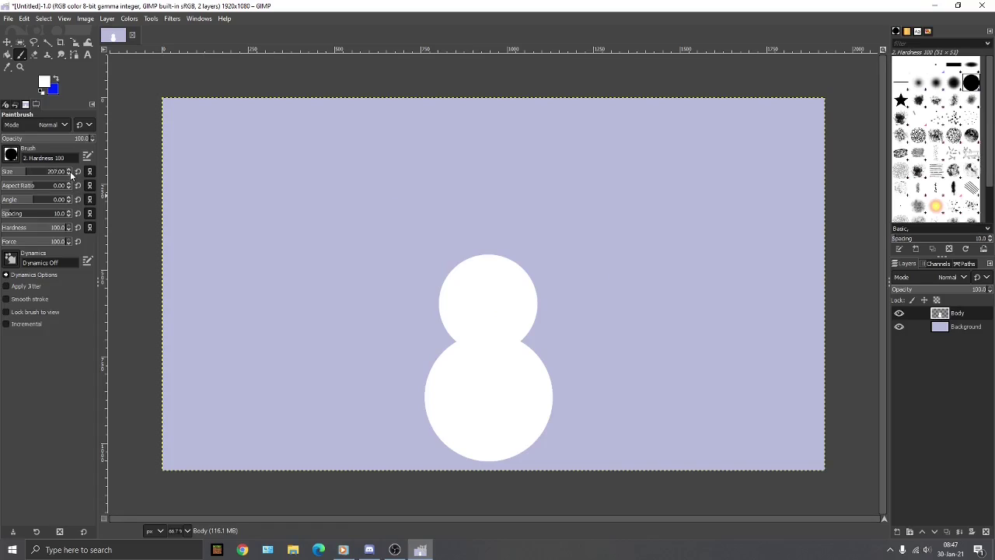
{"action": "left_click", "coordinate": [487, 230]}
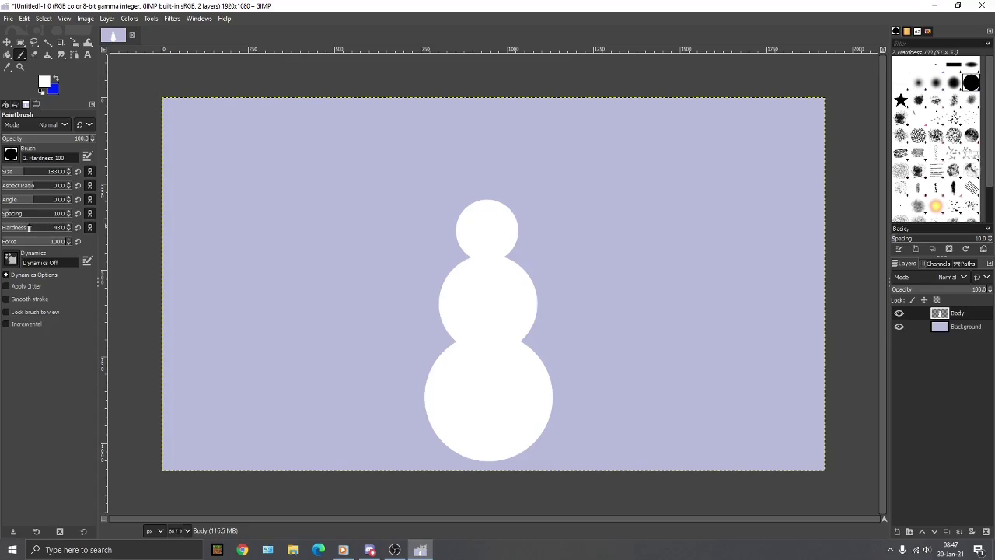
Try four soft white dabs beside the snowman with Hardness 43 and Force 45 and undo them
{"action": "left_click", "coordinate": [375, 175]}
{"action": "left_click", "coordinate": [290, 233]}
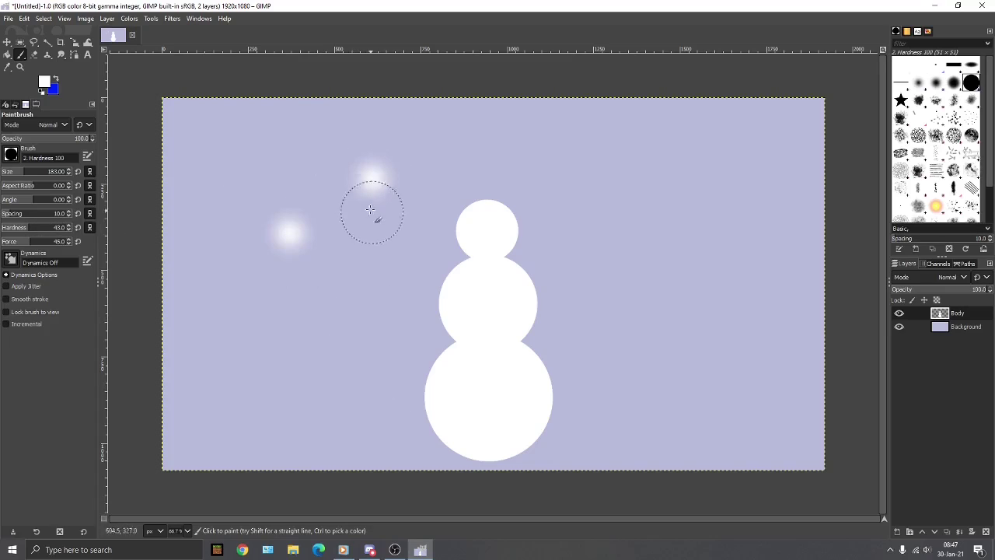
{"action": "left_click", "coordinate": [337, 272]}
{"action": "left_click", "coordinate": [252, 306]}
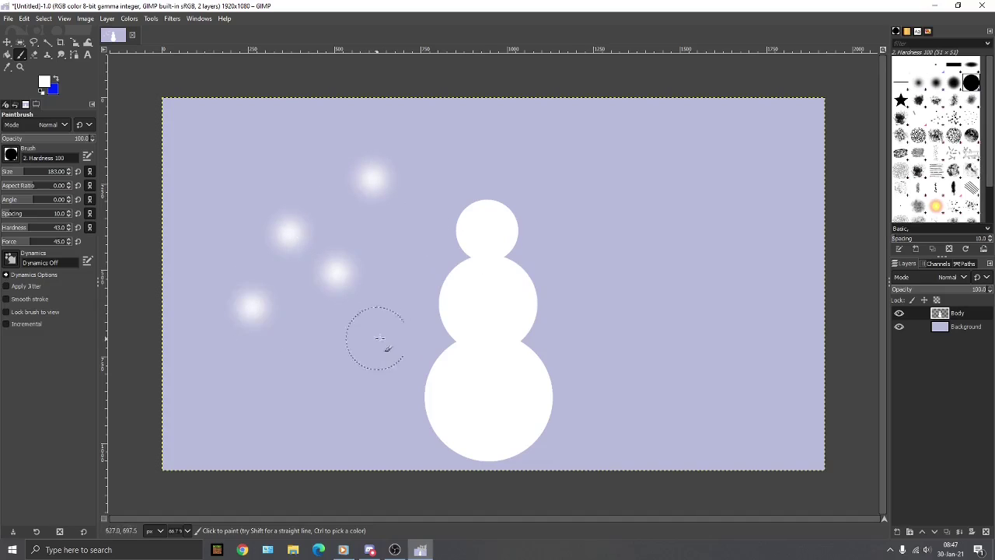
{"action": "key", "text": "ctrl+z"}
{"action": "key", "text": "ctrl+z"}
{"action": "key", "text": "ctrl+z"}
{"action": "key", "text": "ctrl+z"}
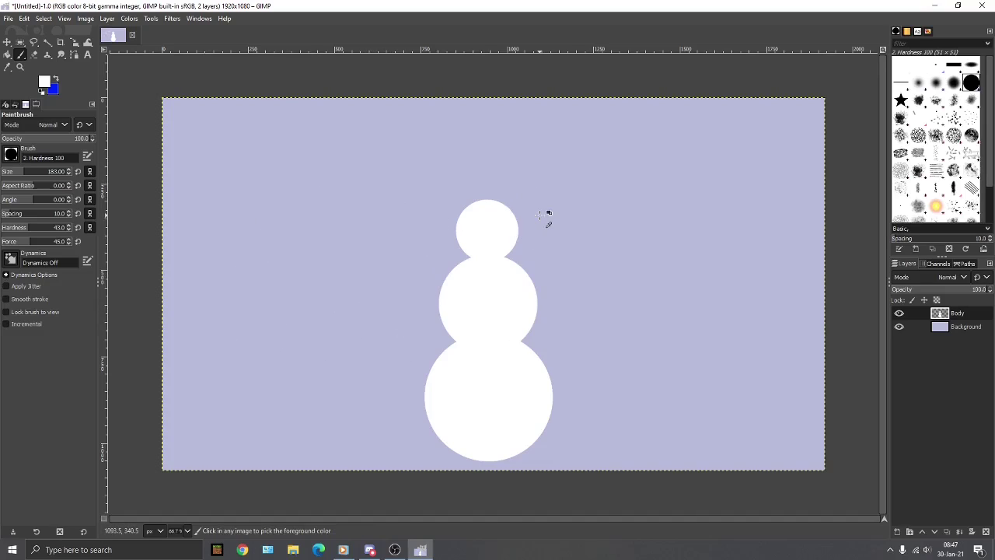
Set the foreground color to light gray (e4e4e4)
{"action": "left_click", "coordinate": [45, 81]}
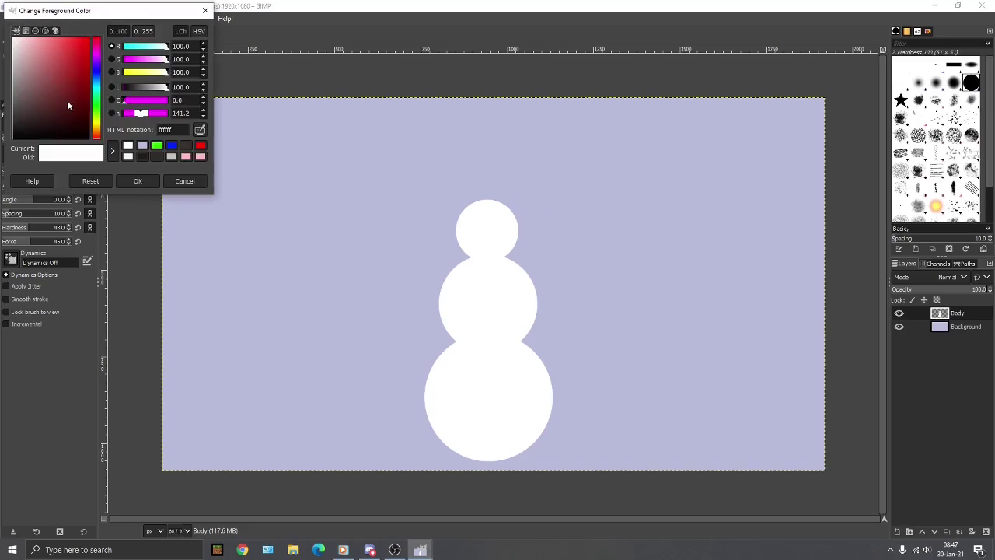
{"action": "left_click_drag", "start_coordinate": [36, 64], "coordinate": [5, 50]}
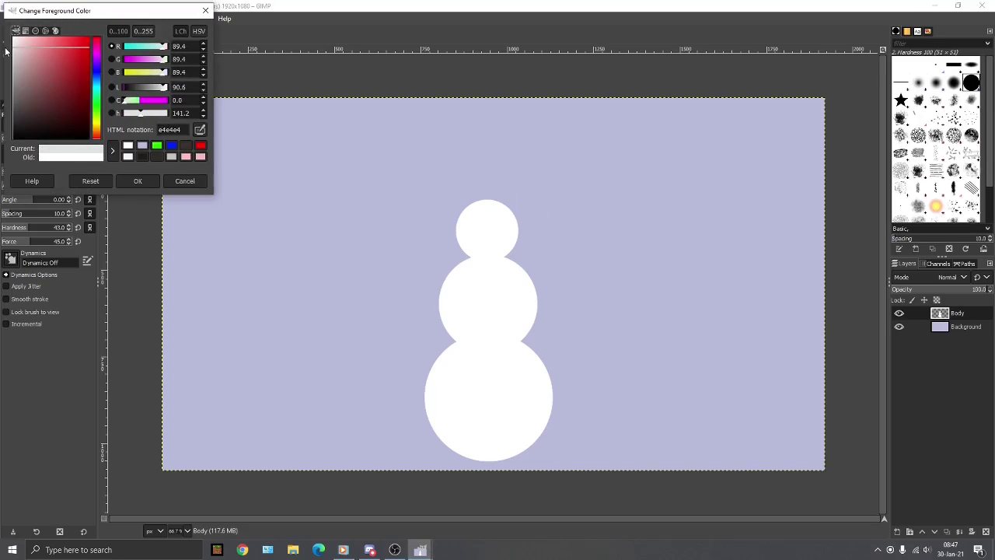
{"action": "left_click", "coordinate": [137, 181]}
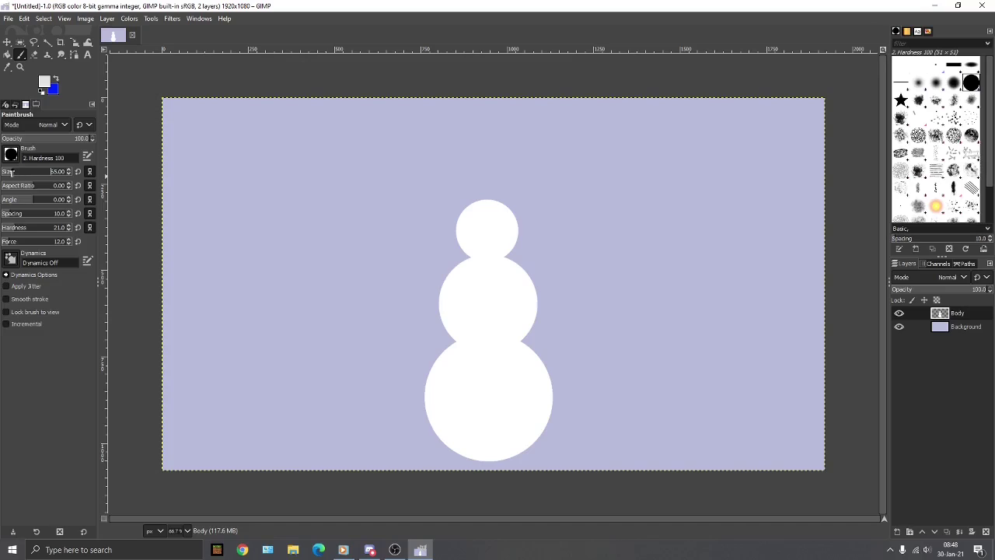
Add faint gray shading strokes across the snowman's balls with brush Size 65, Hardness 21 and Force 12
{"action": "left_click", "coordinate": [480, 231]}
{"action": "left_click", "coordinate": [502, 276]}
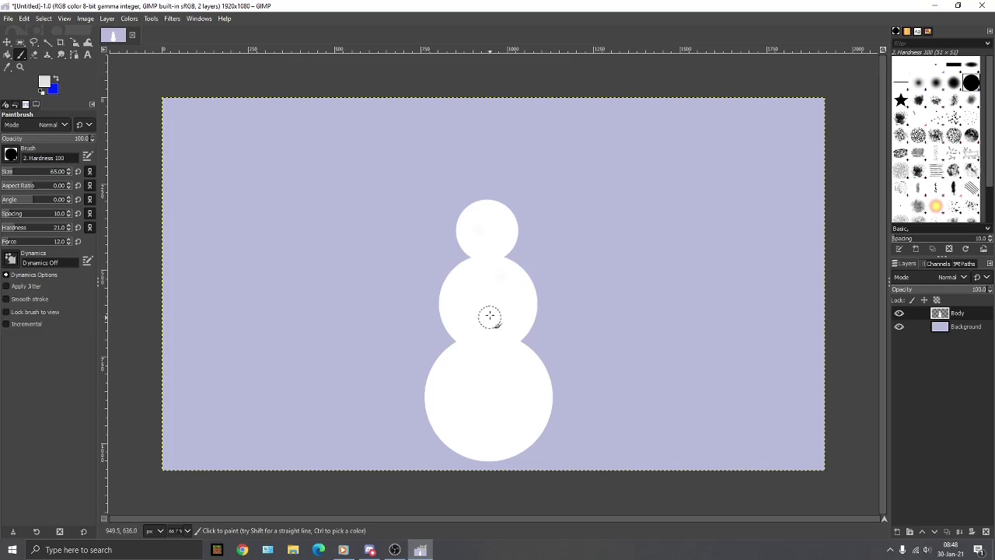
{"action": "mouse_move", "coordinate": [489, 304]}
{"action": "left_mouse_down"}
{"action": "mouse_move", "coordinate": [477, 340]}
{"action": "mouse_move", "coordinate": [475, 307]}
{"action": "left_mouse_up"}
{"action": "mouse_move", "coordinate": [460, 282]}
{"action": "left_mouse_down"}
{"action": "mouse_move", "coordinate": [464, 310]}
{"action": "mouse_move", "coordinate": [507, 325]}
{"action": "left_mouse_up"}
{"action": "left_click_drag", "start_coordinate": [503, 390], "coordinate": [485, 394]}
{"action": "mouse_move", "coordinate": [451, 422]}
{"action": "left_mouse_down"}
{"action": "mouse_move", "coordinate": [440, 403]}
{"action": "mouse_move", "coordinate": [475, 439]}
{"action": "left_mouse_up"}
{"action": "mouse_move", "coordinate": [518, 422]}
{"action": "left_mouse_down"}
{"action": "mouse_move", "coordinate": [524, 398]}
{"action": "mouse_move", "coordinate": [501, 421]}
{"action": "mouse_move", "coordinate": [467, 387]}
{"action": "left_mouse_up"}
{"action": "left_click", "coordinate": [482, 363]}
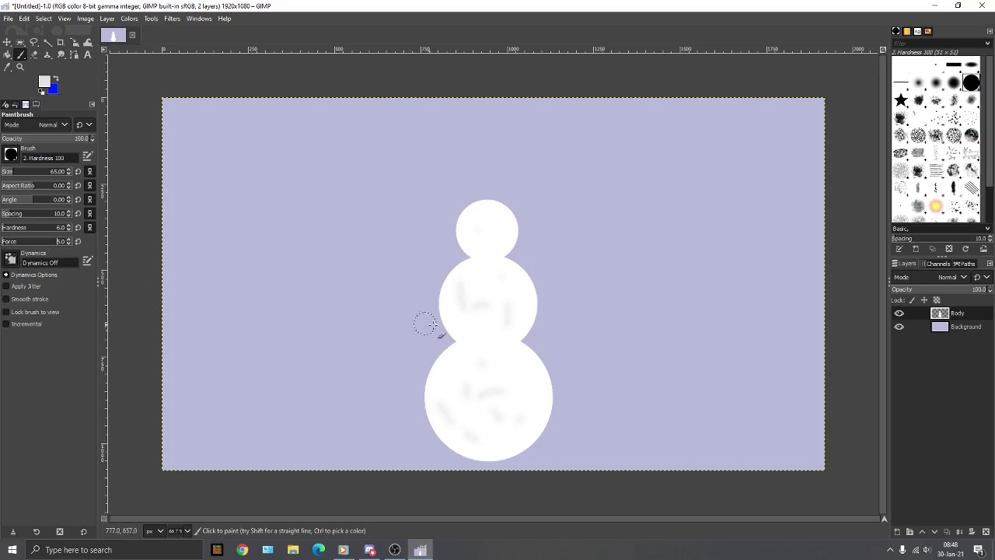
Paint very faint light gray shading over the snowman's head, middle ball and bottom ball with brush Size 65, Hardness 6 and Force 5
{"action": "mouse_move", "coordinate": [495, 320]}
{"action": "left_mouse_down"}
{"action": "mouse_move", "coordinate": [473, 241]}
{"action": "mouse_move", "coordinate": [506, 232]}
{"action": "mouse_move", "coordinate": [476, 234]}
{"action": "mouse_move", "coordinate": [509, 234]}
{"action": "left_mouse_up"}
{"action": "scroll", "coordinate": [502, 233], "scroll_direction": "up", "scroll_amount": 3}
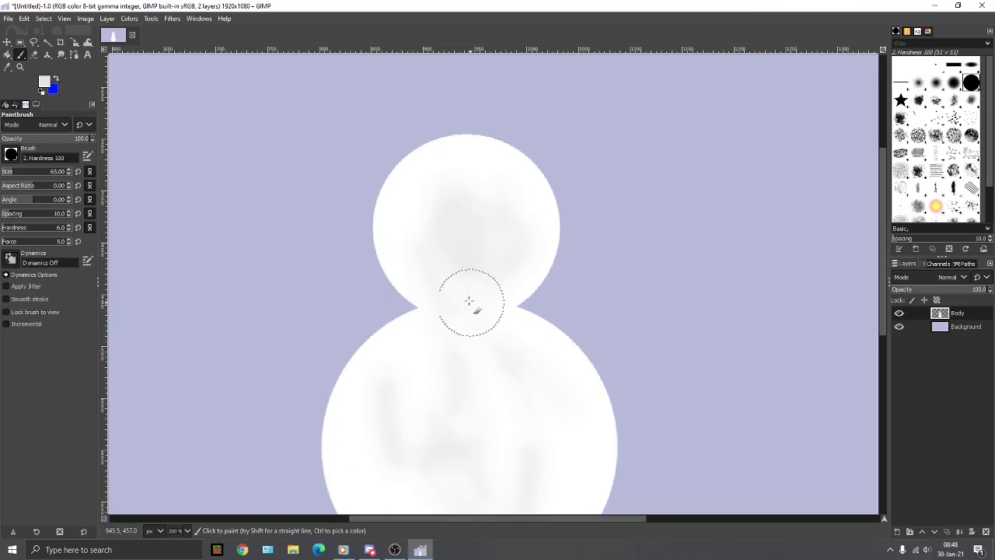
{"action": "scroll", "coordinate": [509, 354], "scroll_direction": "down", "scroll_amount": 4}
{"action": "left_click_drag", "start_coordinate": [360, 245], "coordinate": [432, 332]}
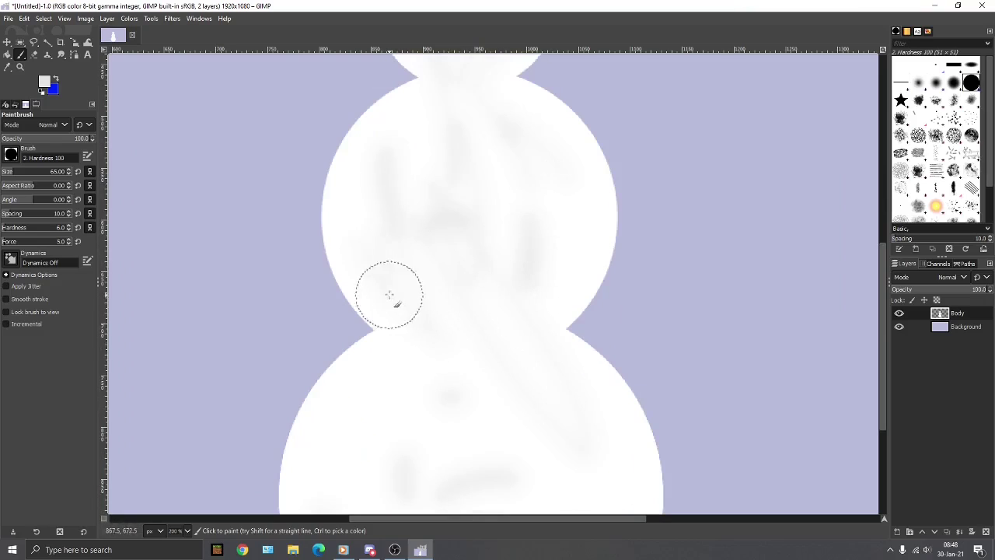
{"action": "scroll", "coordinate": [544, 276], "scroll_direction": "down", "scroll_amount": 3}
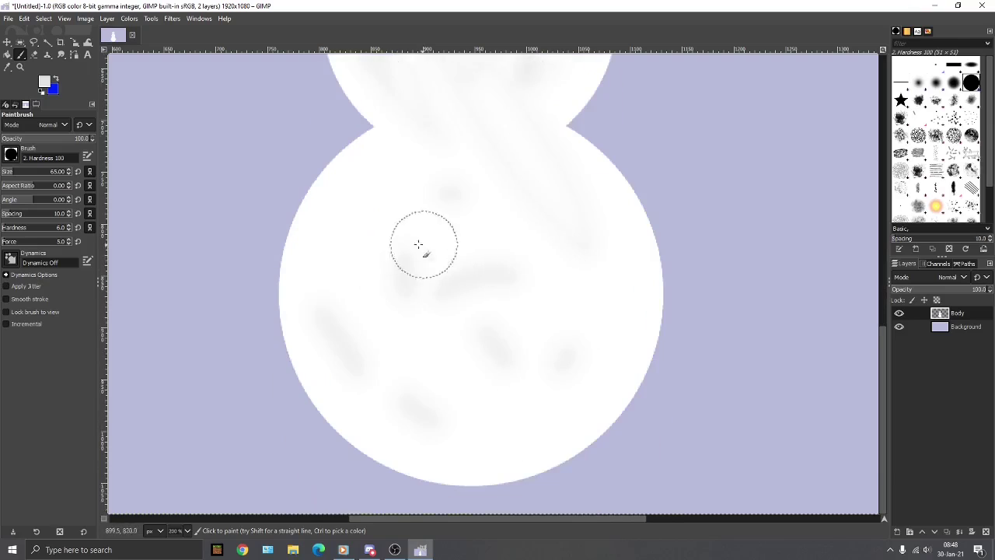
{"action": "mouse_move", "coordinate": [353, 208]}
{"action": "left_mouse_down"}
{"action": "mouse_move", "coordinate": [490, 409]}
{"action": "mouse_move", "coordinate": [430, 343]}
{"action": "mouse_move", "coordinate": [562, 313]}
{"action": "mouse_move", "coordinate": [353, 286]}
{"action": "mouse_move", "coordinate": [338, 216]}
{"action": "mouse_move", "coordinate": [374, 204]}
{"action": "mouse_move", "coordinate": [325, 270]}
{"action": "mouse_move", "coordinate": [304, 350]}
{"action": "mouse_move", "coordinate": [404, 444]}
{"action": "mouse_move", "coordinate": [493, 450]}
{"action": "mouse_move", "coordinate": [524, 431]}
{"action": "mouse_move", "coordinate": [578, 422]}
{"action": "mouse_move", "coordinate": [644, 346]}
{"action": "mouse_move", "coordinate": [597, 254]}
{"action": "mouse_move", "coordinate": [483, 200]}
{"action": "mouse_move", "coordinate": [447, 216]}
{"action": "mouse_move", "coordinate": [375, 178]}
{"action": "left_mouse_up"}
{"action": "scroll", "coordinate": [497, 272], "scroll_direction": "up", "scroll_amount": 5}
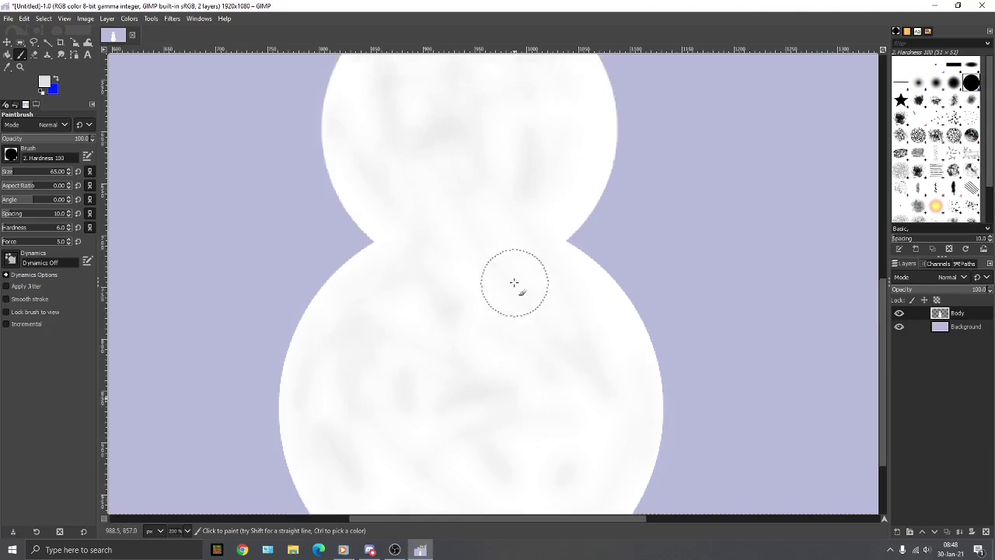
{"action": "mouse_move", "coordinate": [566, 358]}
{"action": "left_mouse_down"}
{"action": "mouse_move", "coordinate": [580, 288]}
{"action": "mouse_move", "coordinate": [546, 264]}
{"action": "mouse_move", "coordinate": [589, 401]}
{"action": "mouse_move", "coordinate": [521, 453]}
{"action": "mouse_move", "coordinate": [445, 312]}
{"action": "mouse_move", "coordinate": [359, 321]}
{"action": "mouse_move", "coordinate": [446, 158]}
{"action": "mouse_move", "coordinate": [386, 112]}
{"action": "mouse_move", "coordinate": [412, 94]}
{"action": "mouse_move", "coordinate": [432, 102]}
{"action": "mouse_move", "coordinate": [382, 124]}
{"action": "left_mouse_up"}
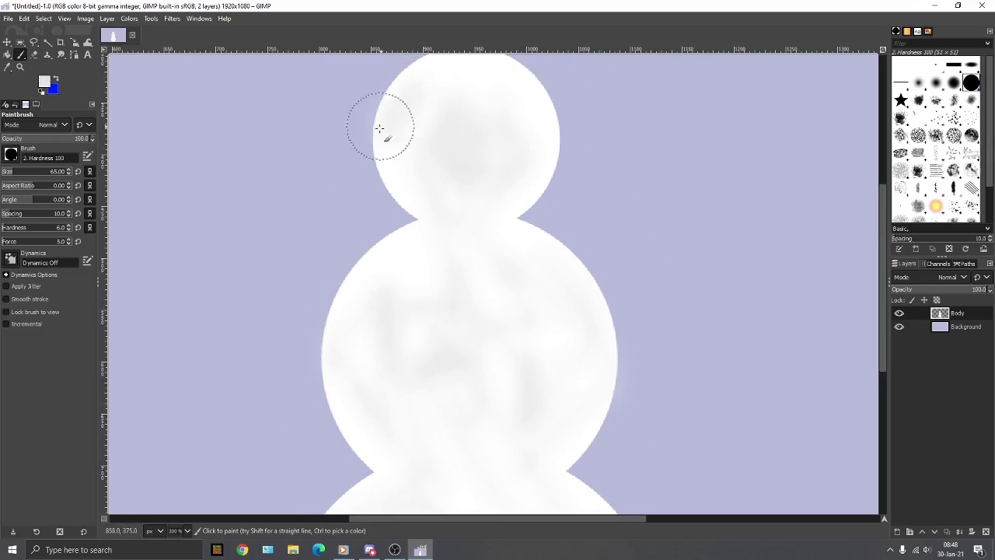
{"action": "scroll", "coordinate": [461, 156], "scroll_direction": "up", "scroll_amount": 3}
{"action": "mouse_move", "coordinate": [461, 156]}
{"action": "left_mouse_down"}
{"action": "mouse_move", "coordinate": [455, 178]}
{"action": "mouse_move", "coordinate": [458, 169]}
{"action": "mouse_move", "coordinate": [495, 218]}
{"action": "mouse_move", "coordinate": [461, 295]}
{"action": "left_mouse_up"}
{"action": "scroll", "coordinate": [460, 294], "scroll_direction": "down", "scroll_amount": 3}
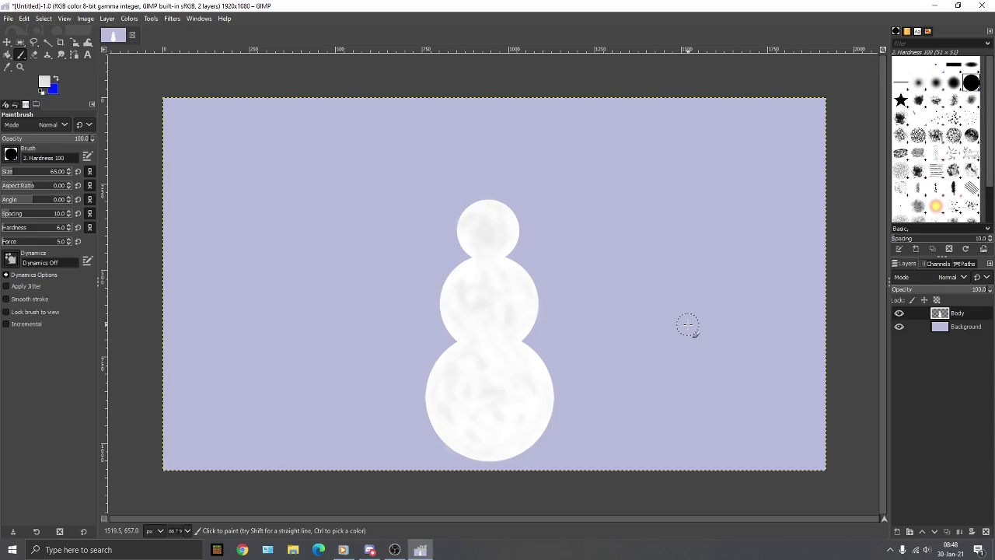
Smudge the gray shading on the snowman's head and middle ball at Size 65, Hardness 33 and Force 26
{"action": "left_click", "coordinate": [60, 56]}
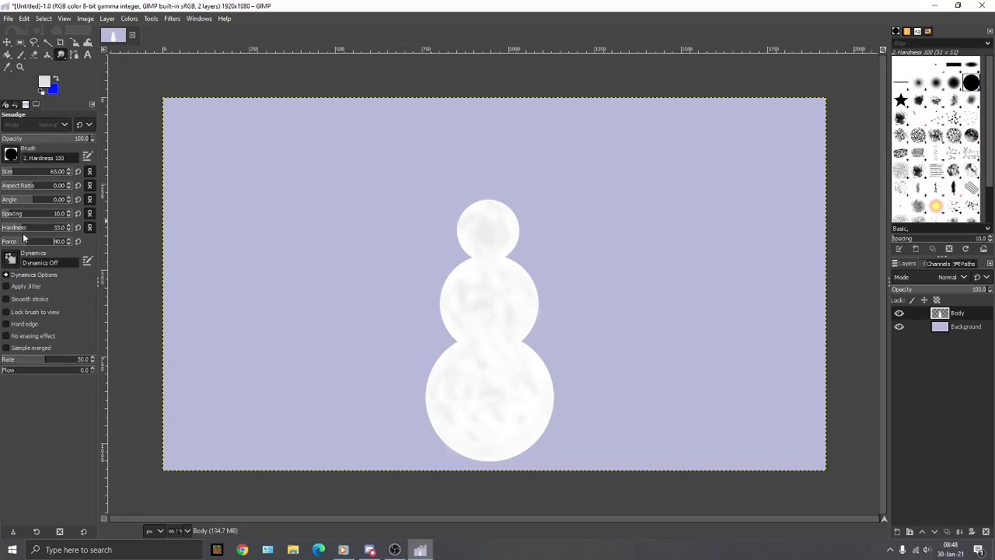
{"action": "mouse_move", "coordinate": [481, 227]}
{"action": "left_mouse_down"}
{"action": "mouse_move", "coordinate": [492, 267]}
{"action": "mouse_move", "coordinate": [471, 320]}
{"action": "mouse_move", "coordinate": [455, 299]}
{"action": "mouse_move", "coordinate": [496, 287]}
{"action": "mouse_move", "coordinate": [477, 303]}
{"action": "left_mouse_up"}
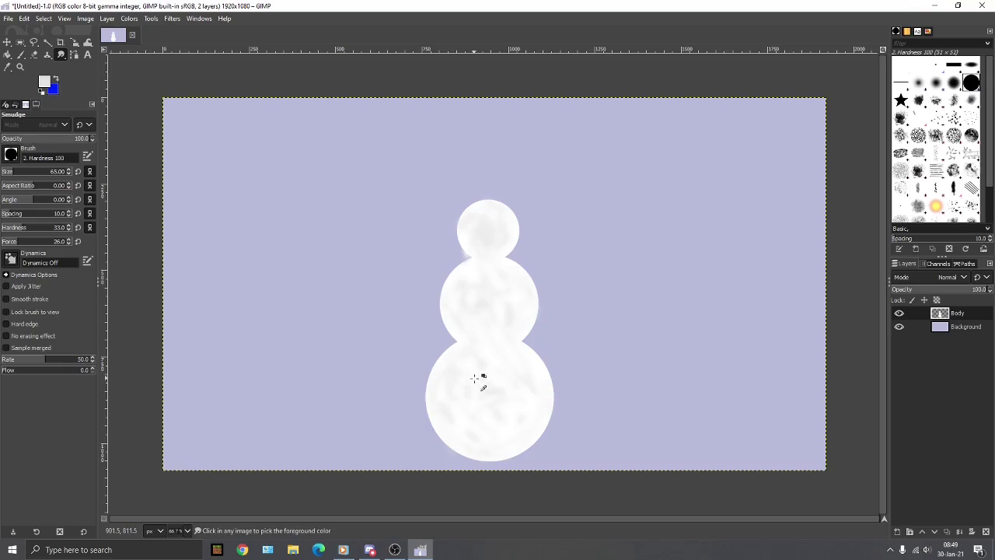
{"action": "scroll", "coordinate": [472, 382], "scroll_direction": "up", "scroll_amount": 3}
{"action": "scroll", "coordinate": [471, 382], "scroll_direction": "down", "scroll_amount": 2}
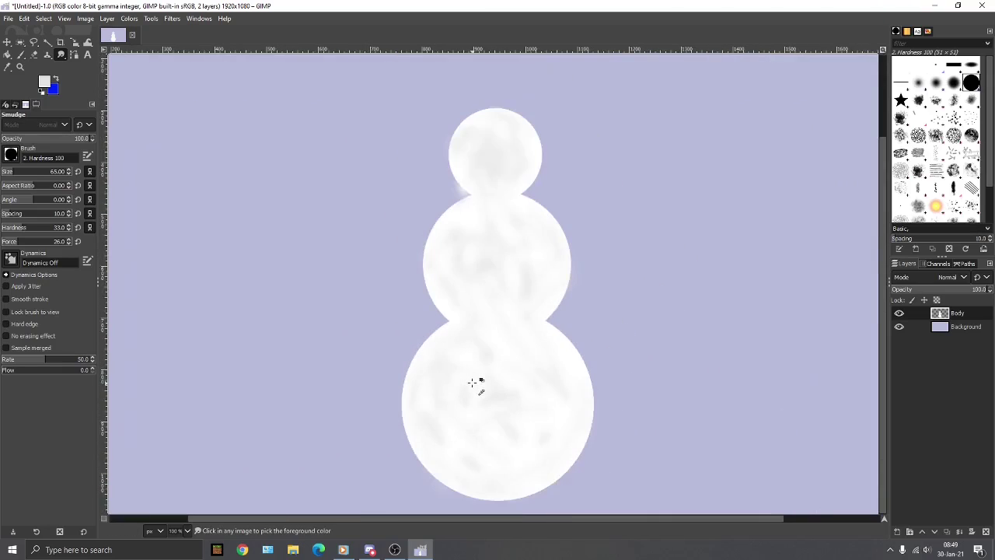
{"action": "scroll", "coordinate": [472, 382], "scroll_direction": "up", "scroll_amount": 2}
{"action": "scroll", "coordinate": [472, 383], "scroll_direction": "up", "scroll_amount": 2}
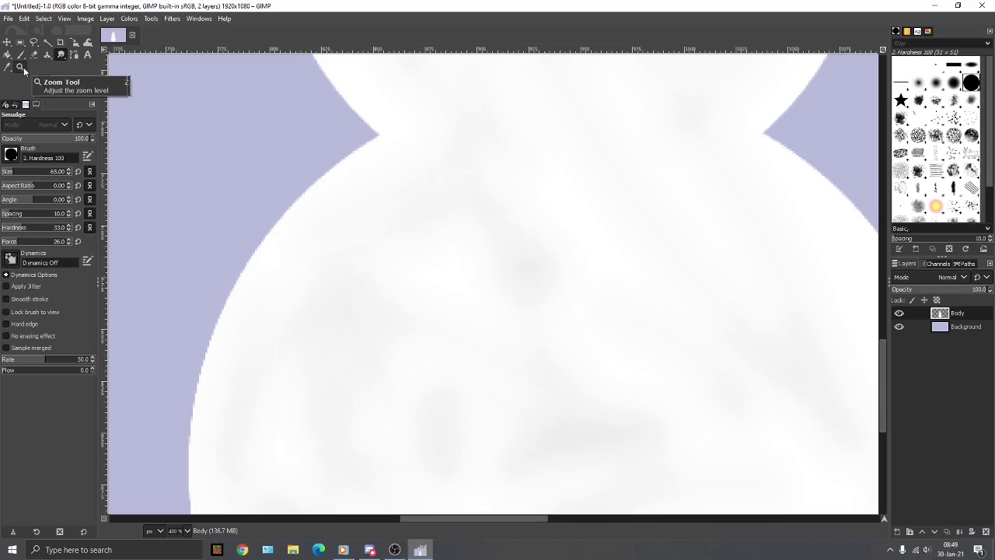
Inspect the bottom ball's shading with the Zoom tool, using both its zoom-in and zoom-out directions
{"action": "left_click", "coordinate": [20, 67]}
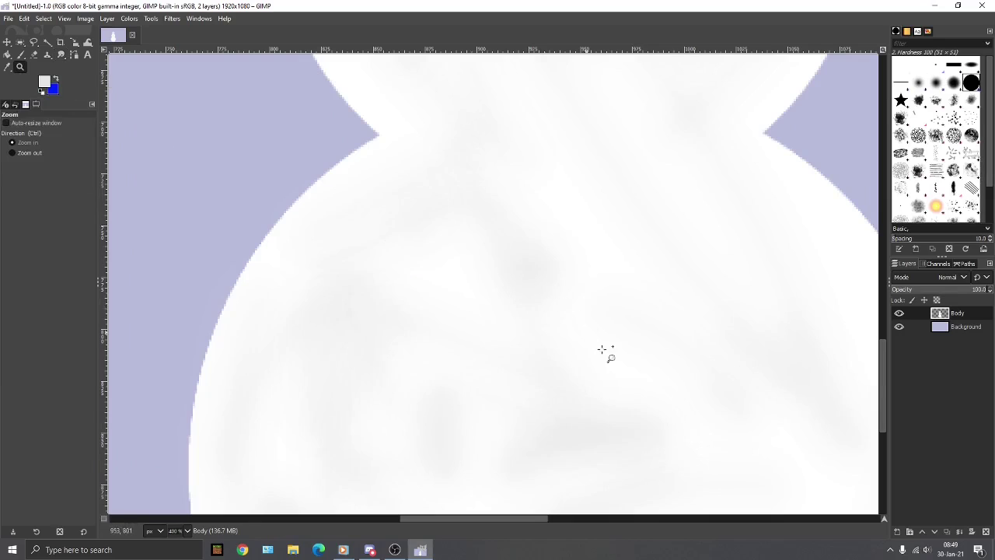
{"action": "left_click_drag", "start_coordinate": [602, 352], "coordinate": [406, 175]}
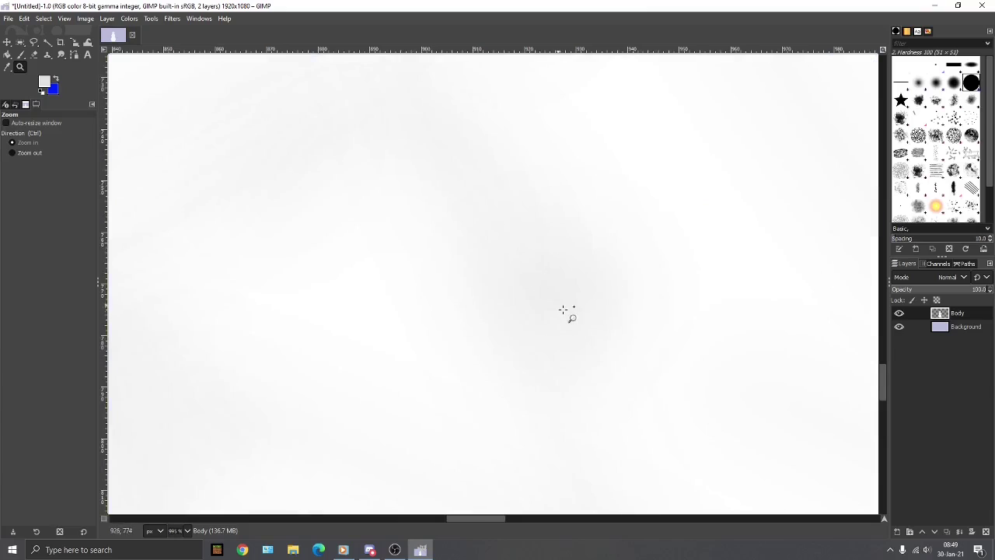
{"action": "left_click", "coordinate": [26, 153]}
{"action": "left_click", "coordinate": [462, 266]}
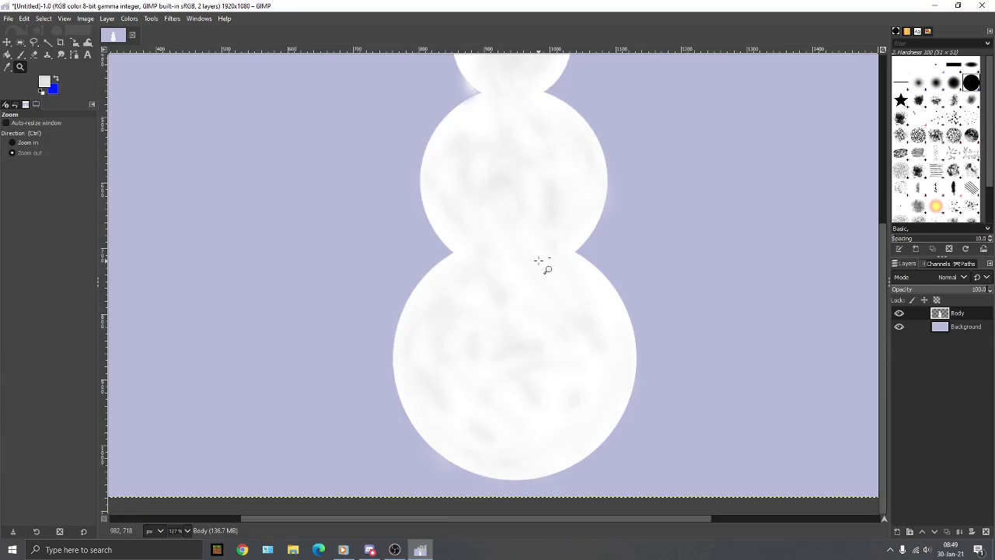
{"action": "left_click", "coordinate": [497, 360], "text": "ctrl"}
{"action": "left_click", "coordinate": [498, 358], "text": "ctrl"}
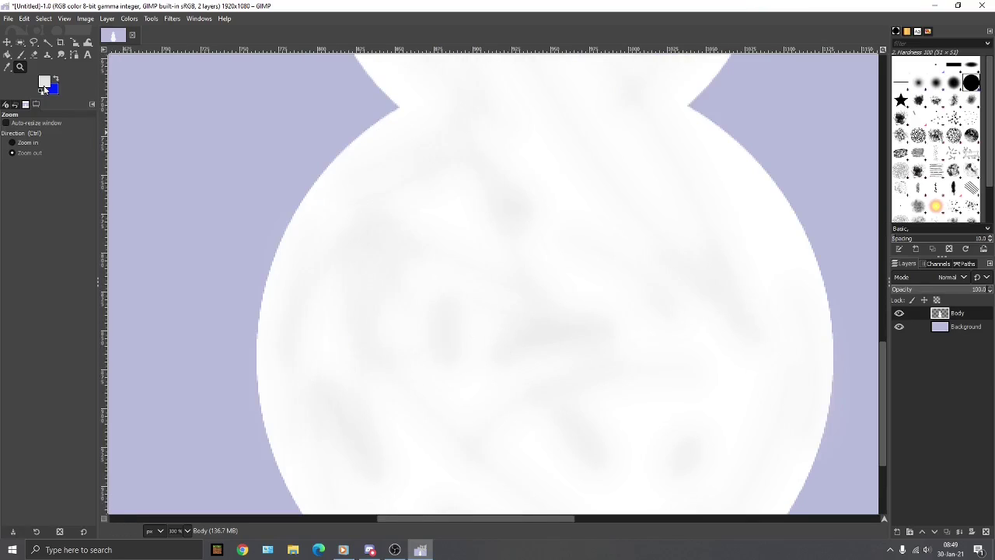
Reduce the Smudge brush to Size 39 and blend the gray patches on the snowman's bottom ball
{"action": "left_click", "coordinate": [61, 54]}
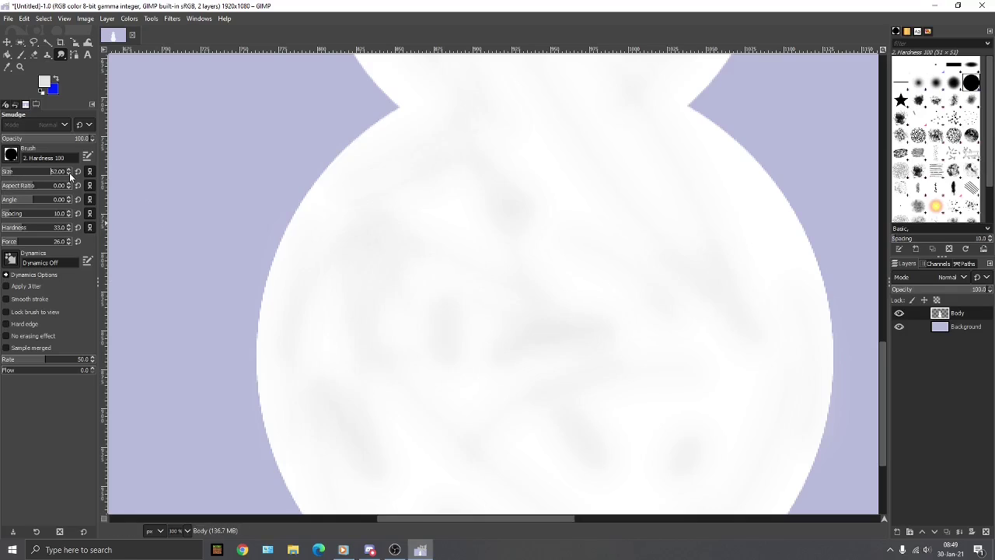
{"action": "left_click_drag", "start_coordinate": [69, 172], "coordinate": [71, 174]}
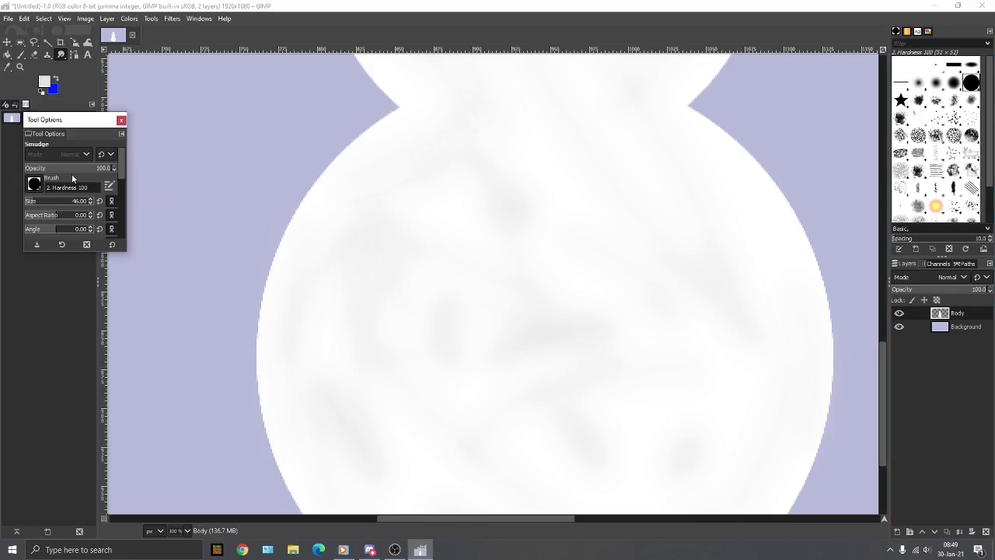
{"action": "mouse_move", "coordinate": [72, 133]}
{"action": "left_mouse_down"}
{"action": "mouse_move", "coordinate": [105, 133]}
{"action": "mouse_move", "coordinate": [54, 138]}
{"action": "mouse_move", "coordinate": [36, 111]}
{"action": "mouse_move", "coordinate": [49, 117]}
{"action": "left_mouse_up"}
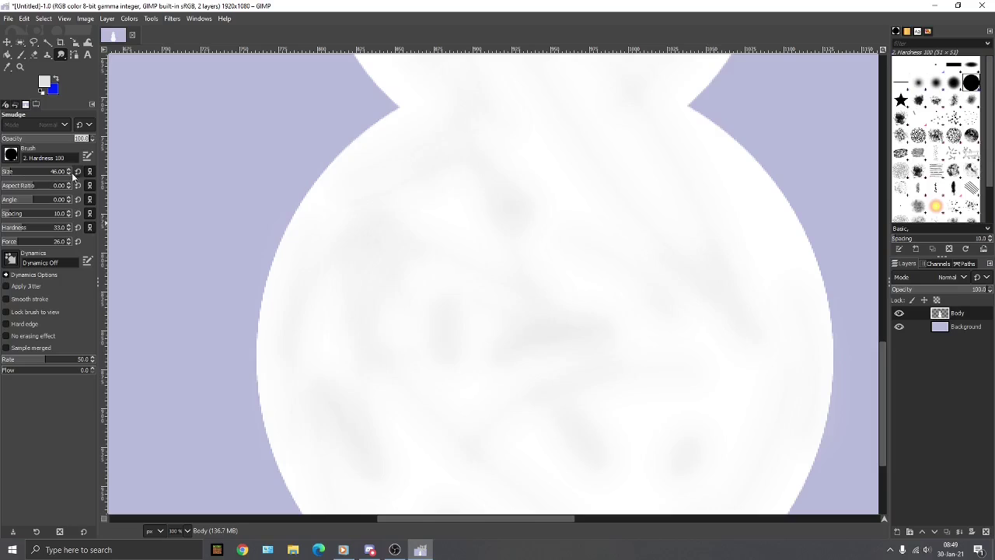
{"action": "scroll", "coordinate": [69, 172], "scroll_direction": "down", "scroll_amount": 1}
{"action": "scroll", "coordinate": [601, 207], "scroll_direction": "down", "scroll_amount": 3}
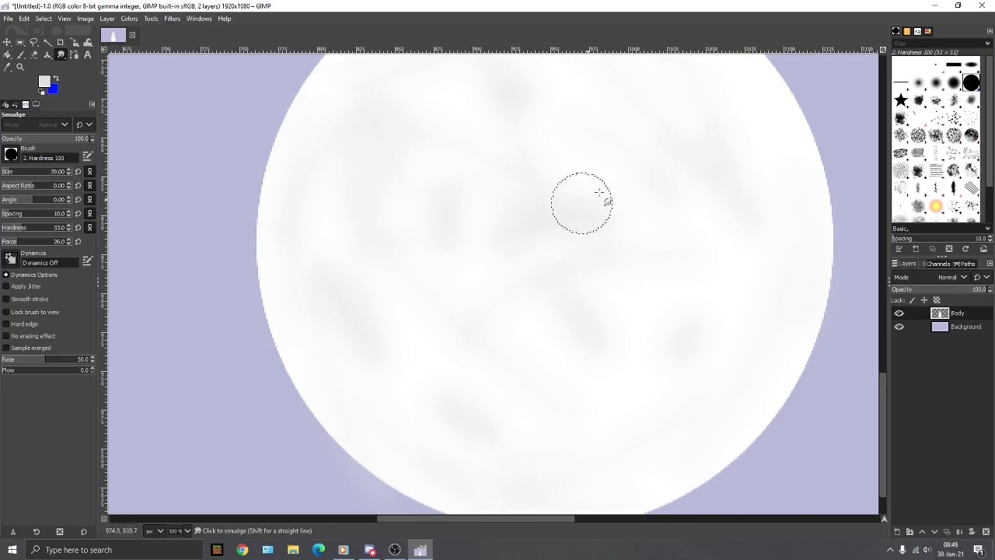
Examine the blended gray patches near the bottom ball's lower-left edge at very high magnification
{"action": "scroll", "coordinate": [395, 295], "scroll_direction": "up", "scroll_amount": 6, "text": "ctrl"}
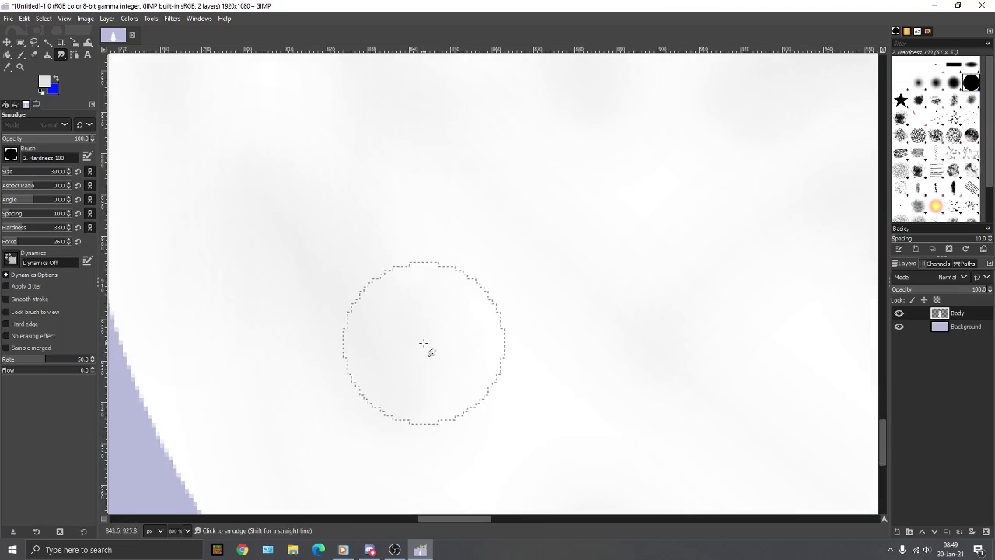
{"action": "scroll", "coordinate": [366, 339], "scroll_direction": "up", "scroll_amount": 3}
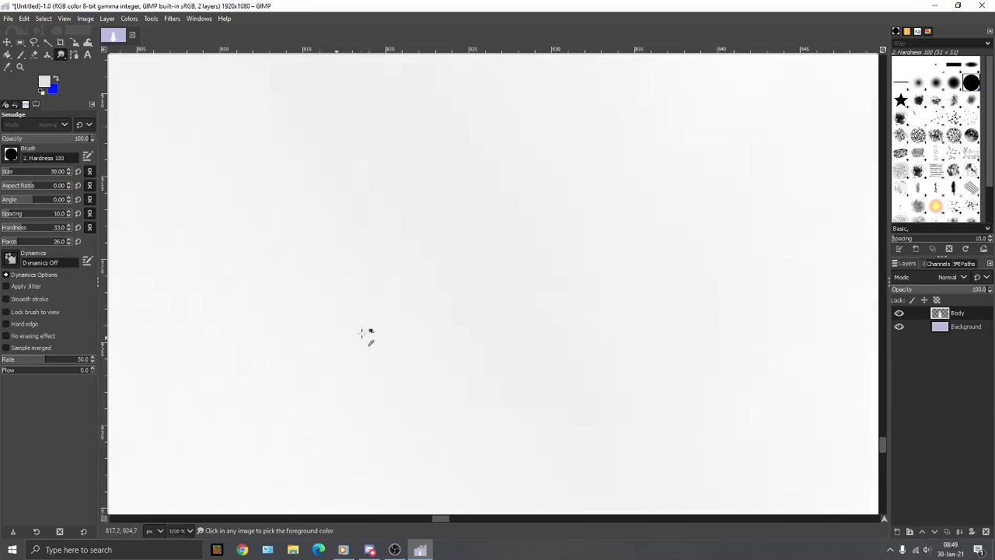
{"action": "scroll", "coordinate": [575, 310], "scroll_direction": "down", "scroll_amount": 4}
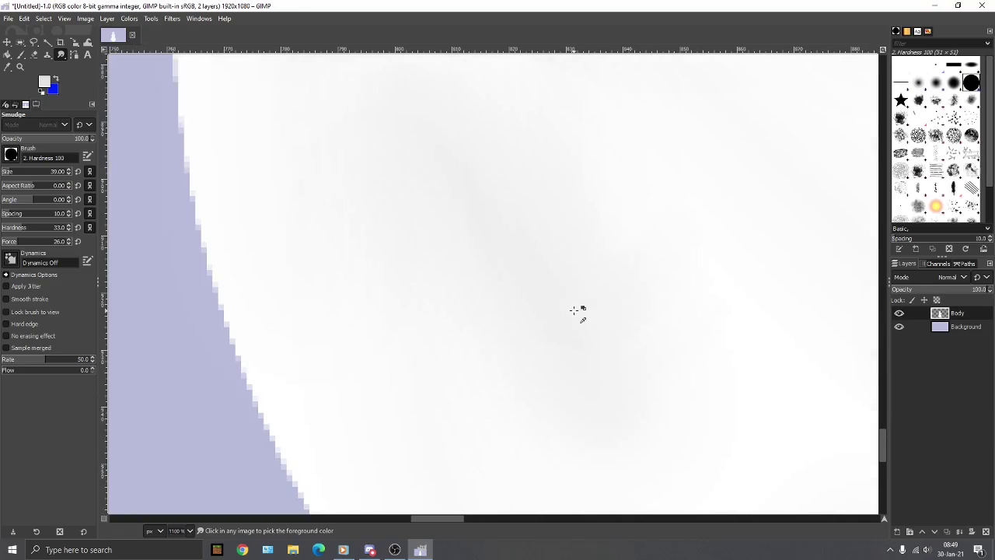
{"action": "scroll", "coordinate": [575, 310], "scroll_direction": "up", "scroll_amount": 5}
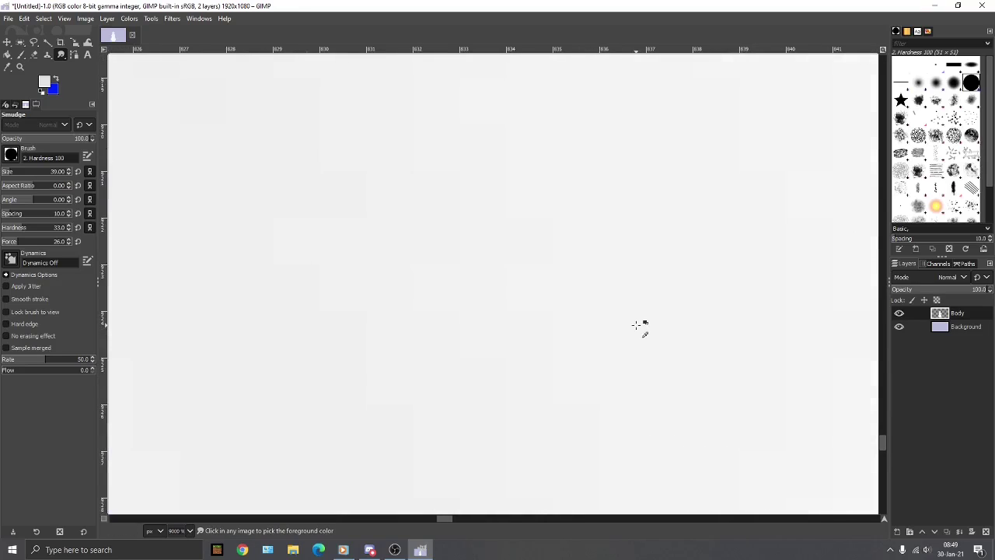
{"action": "scroll", "coordinate": [635, 324], "scroll_direction": "down", "scroll_amount": 6}
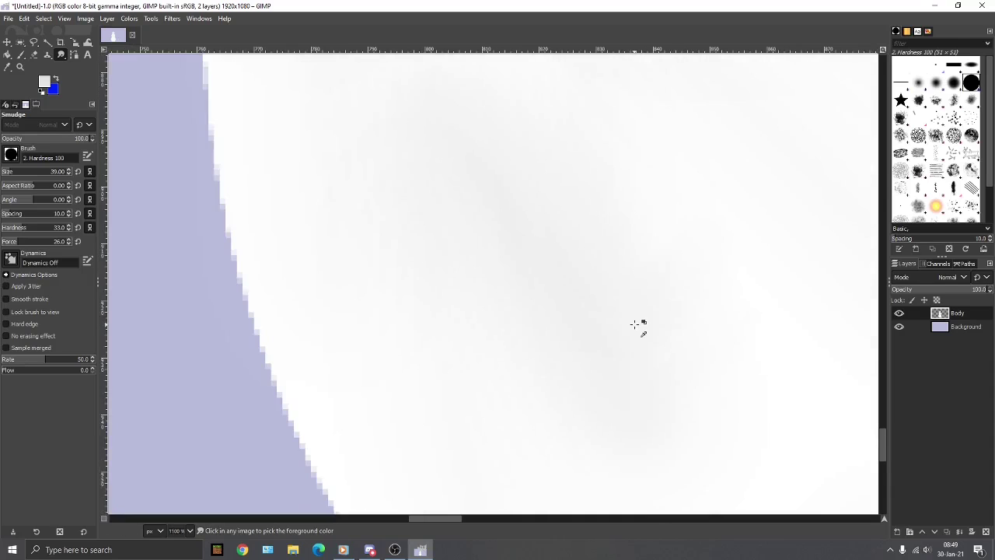
{"action": "scroll", "coordinate": [611, 205], "scroll_direction": "right", "scroll_amount": 5}
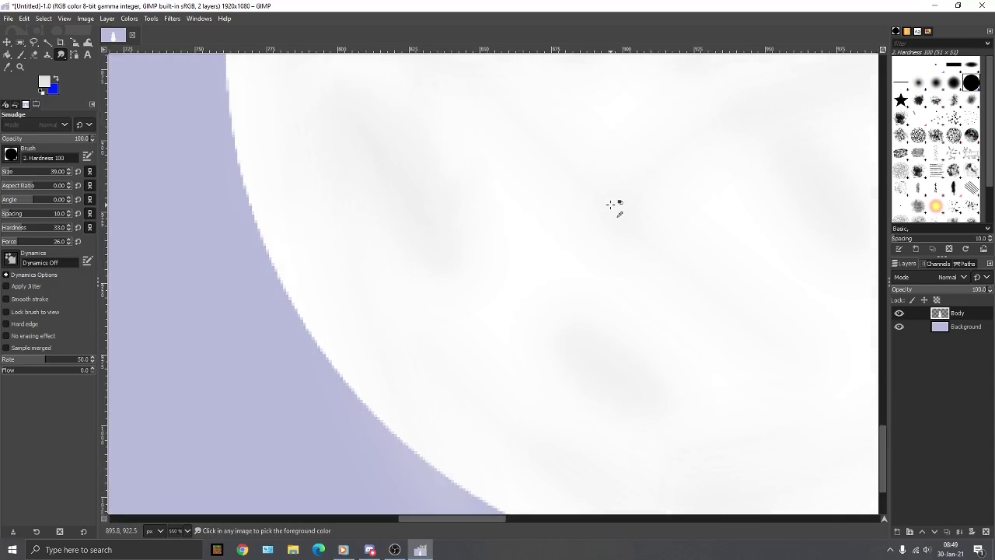
{"action": "scroll", "coordinate": [611, 204], "scroll_direction": "down", "scroll_amount": 1}
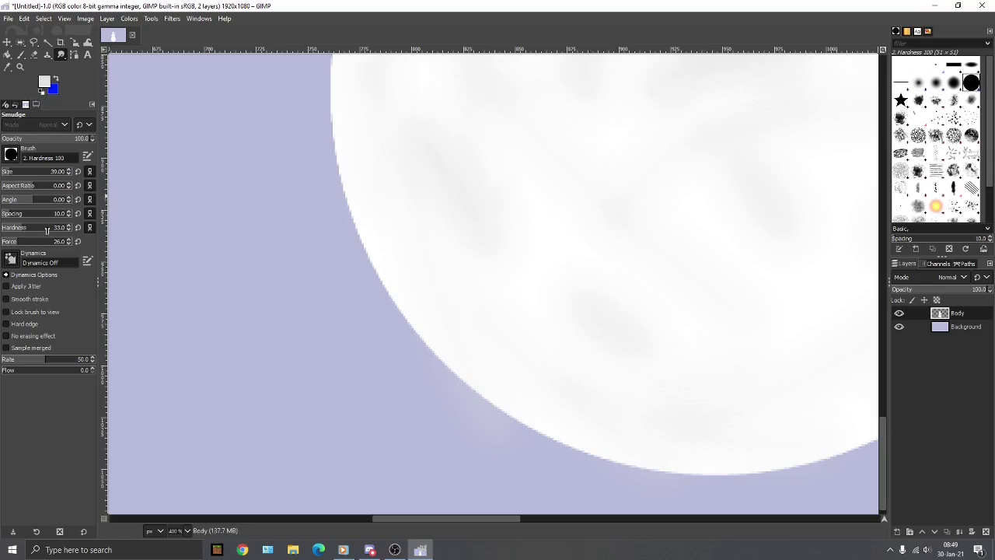
Set the Smudge Hardness to 100, try smudging the bottom ball's lower-left edge outward into the background, and undo that stroke
{"action": "left_click_drag", "start_coordinate": [49, 227], "coordinate": [90, 227]}
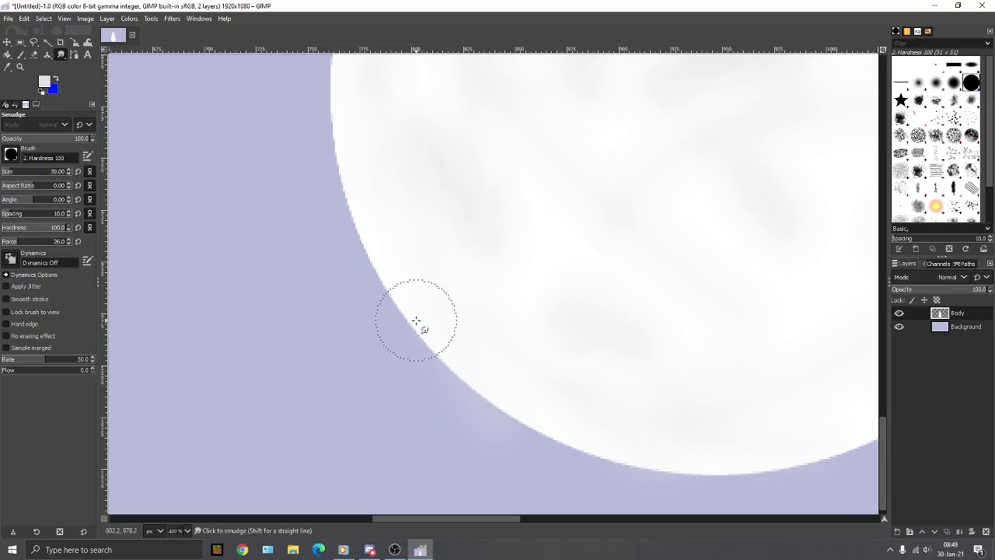
{"action": "left_click_drag", "start_coordinate": [417, 324], "coordinate": [351, 369]}
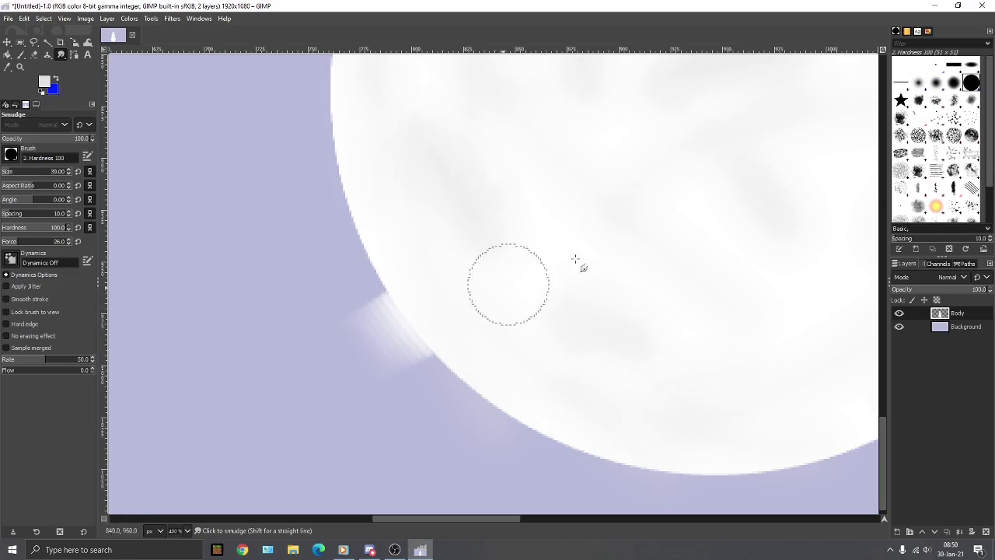
{"action": "key", "text": "ctrl+z"}
Try smudging the middle ball's shading and left edge with the hard brush, and undo the strokes
{"action": "scroll", "coordinate": [609, 245], "scroll_direction": "down", "scroll_amount": 3, "text": "ctrl"}
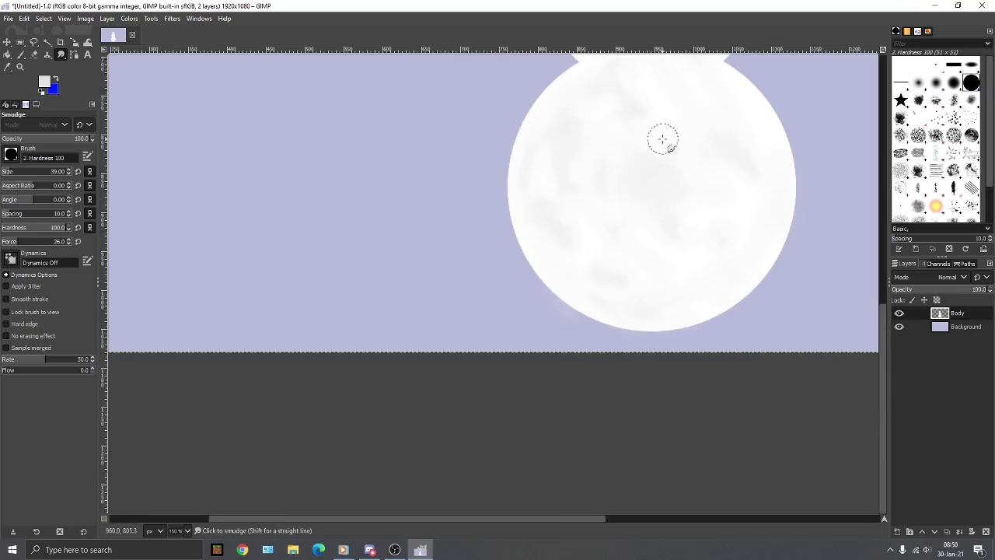
{"action": "scroll", "coordinate": [631, 170], "scroll_direction": "up", "scroll_amount": 5}
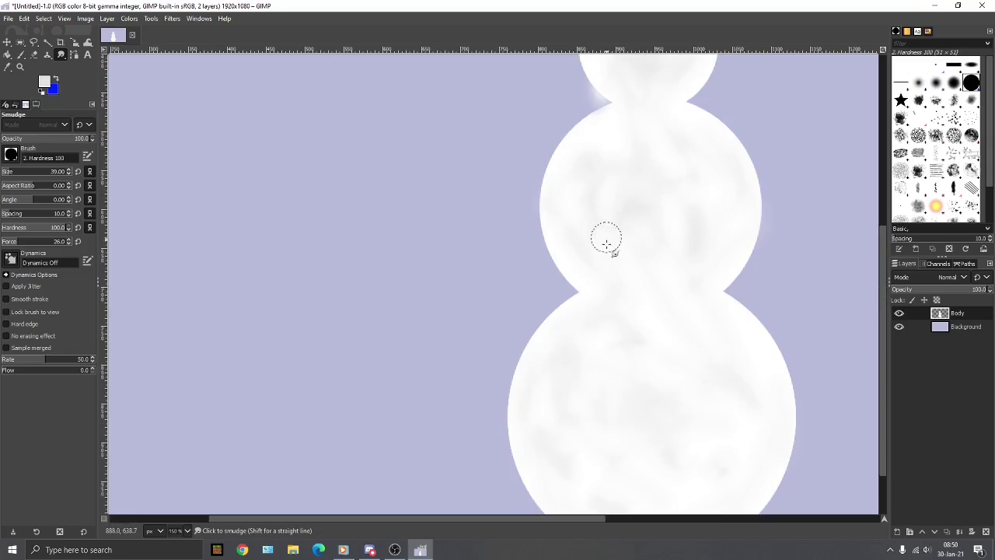
{"action": "left_click_drag", "start_coordinate": [604, 159], "coordinate": [648, 206]}
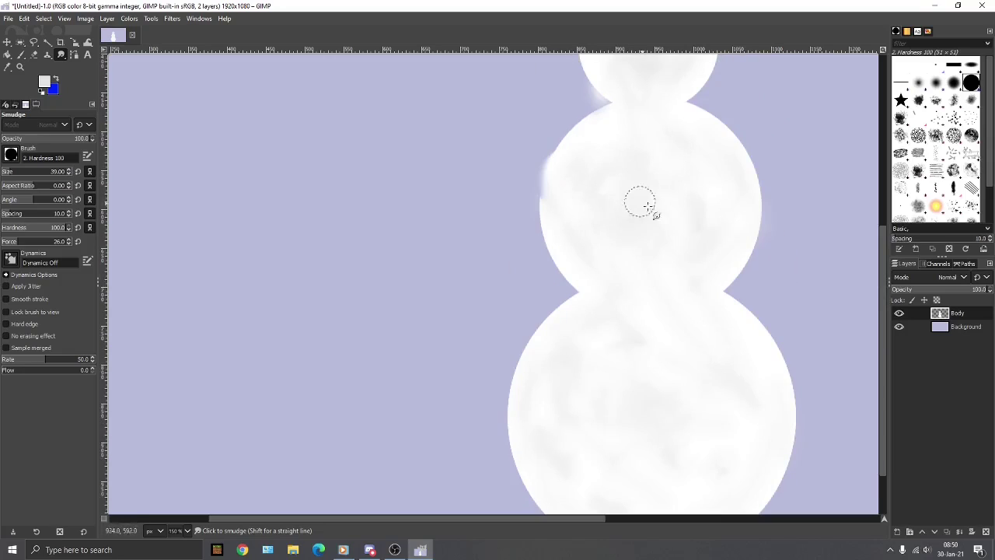
{"action": "key", "text": "ctrl"}
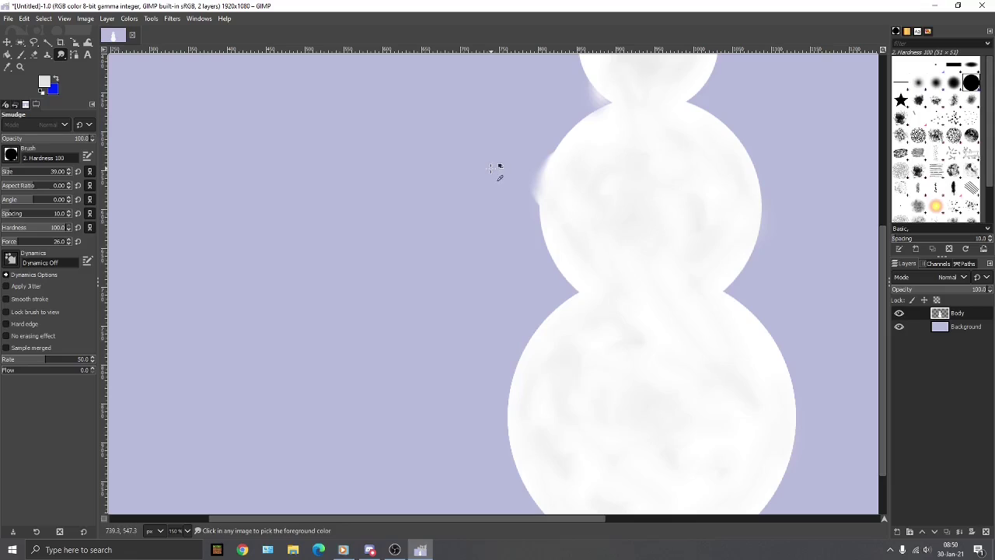
{"action": "key", "text": "ctrl+z"}
Smudge the gray shading inside the snowman's middle ball, bottom ball and head at Size 39, Hardness 100 and Force 26
{"action": "mouse_move", "coordinate": [606, 191]}
{"action": "left_mouse_down"}
{"action": "mouse_move", "coordinate": [650, 178]}
{"action": "mouse_move", "coordinate": [597, 199]}
{"action": "mouse_move", "coordinate": [682, 189]}
{"action": "left_mouse_up"}
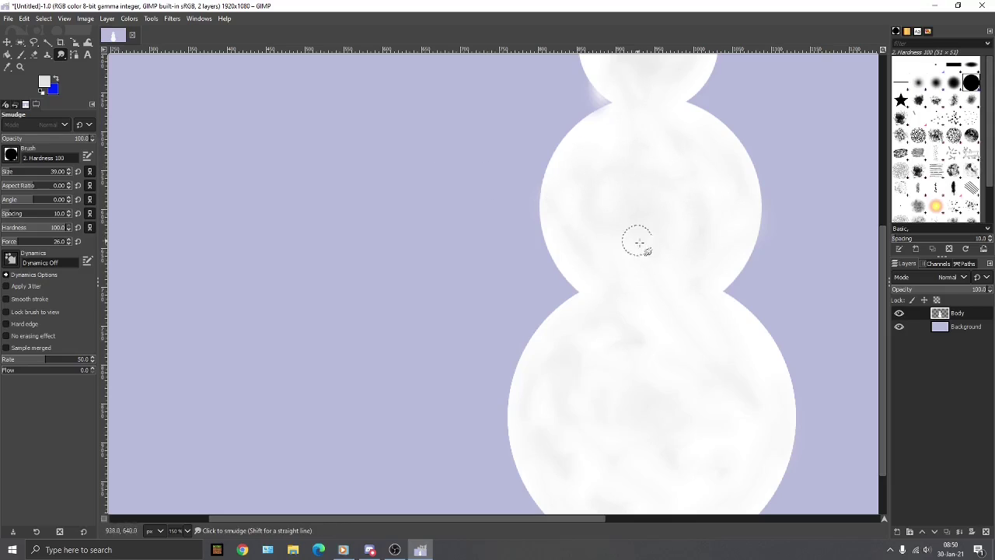
{"action": "scroll", "coordinate": [644, 388], "scroll_direction": "down", "scroll_amount": 2}
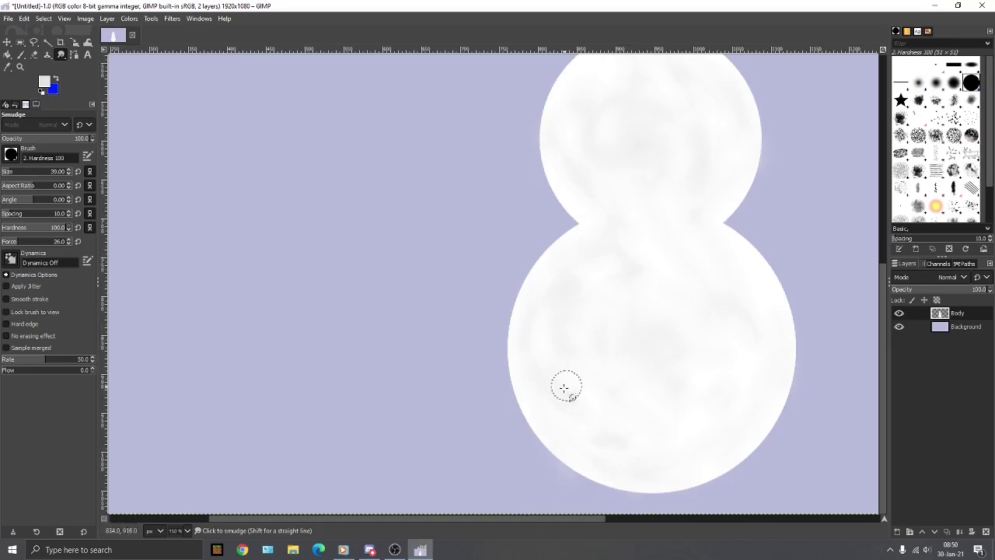
{"action": "scroll", "coordinate": [701, 262], "scroll_direction": "down", "scroll_amount": 3, "text": "ctrl"}
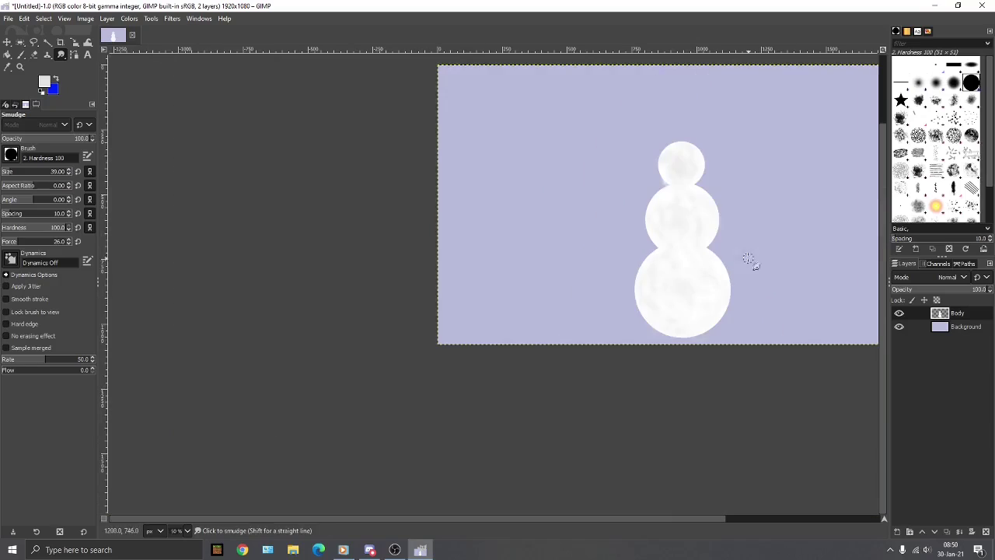
{"action": "scroll", "coordinate": [567, 260], "scroll_direction": "up", "scroll_amount": 2}
{"action": "scroll", "coordinate": [542, 391], "scroll_direction": "up", "scroll_amount": 2, "text": "ctrl"}
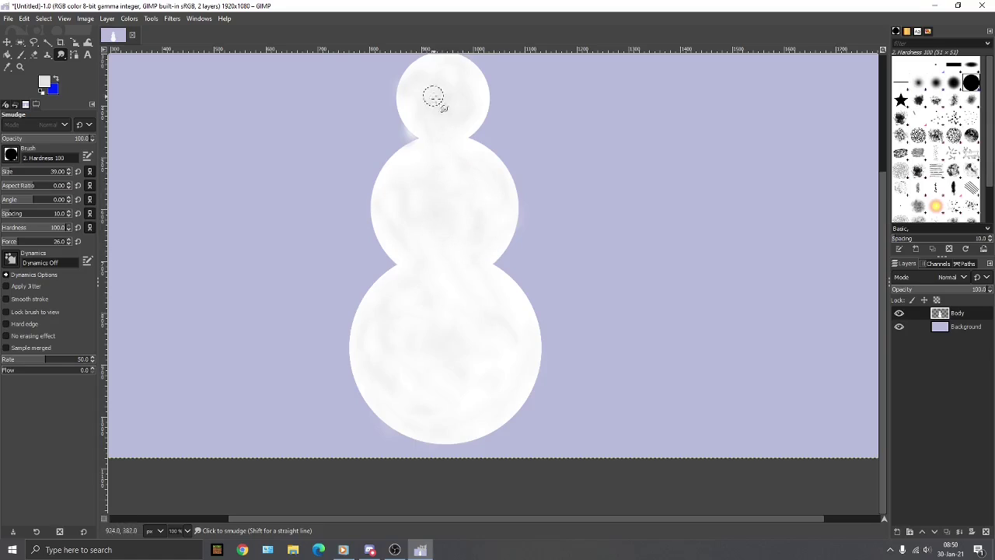
Erase the smudged haze from the left notch between the head and middle ball, using the Block 01 brush at Size 5
{"action": "scroll", "coordinate": [395, 122], "scroll_direction": "up", "scroll_amount": 6, "text": "ctrl"}
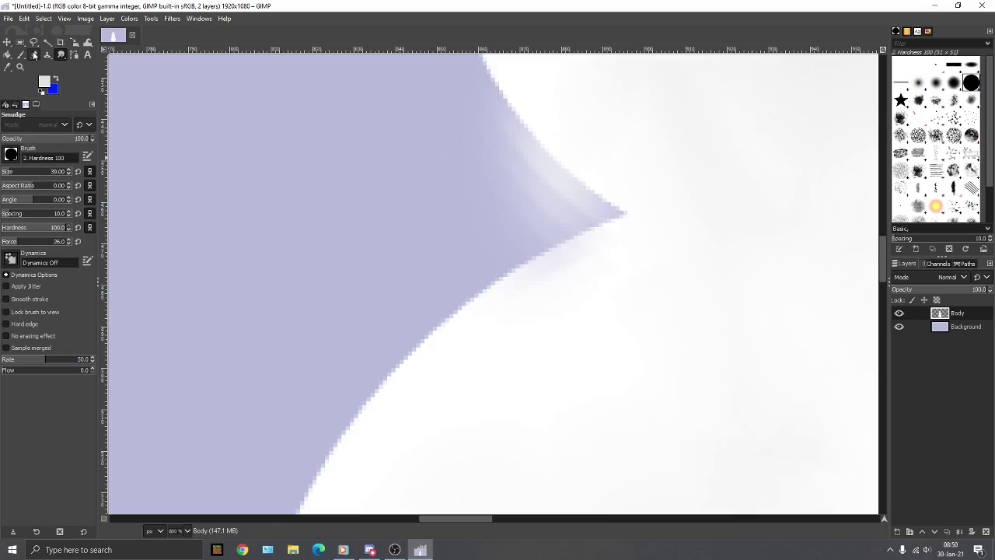
{"action": "left_click", "coordinate": [34, 55]}
{"action": "left_click", "coordinate": [959, 67]}
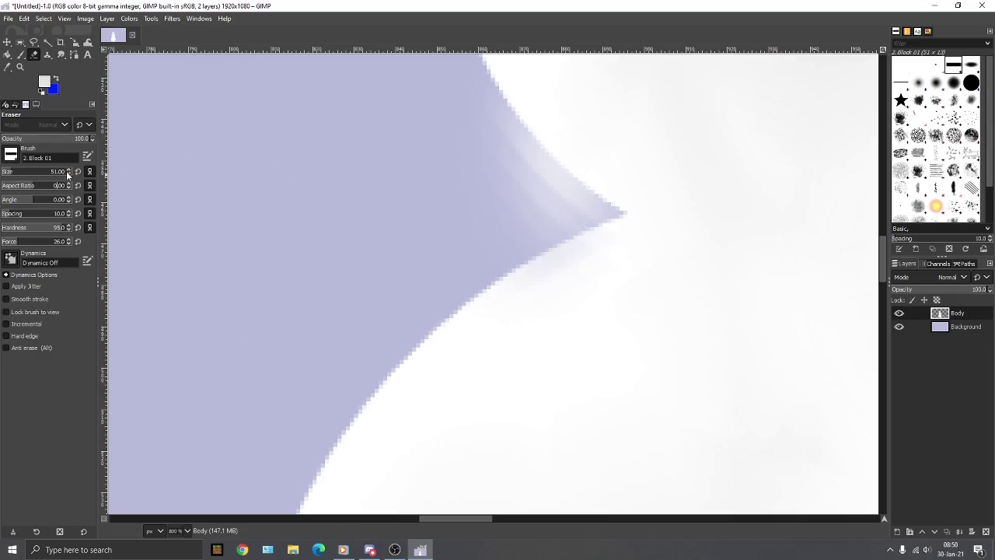
{"action": "left_click_drag", "start_coordinate": [67, 172], "coordinate": [68, 171]}
{"action": "mouse_move", "coordinate": [72, 122]}
{"action": "left_mouse_down"}
{"action": "mouse_move", "coordinate": [116, 127]}
{"action": "mouse_move", "coordinate": [57, 70]}
{"action": "mouse_move", "coordinate": [154, 127]}
{"action": "mouse_move", "coordinate": [89, 131]}
{"action": "mouse_move", "coordinate": [42, 109]}
{"action": "left_mouse_up"}
{"action": "type", "text": "5"}
{"action": "key", "text": "Return"}
{"action": "mouse_move", "coordinate": [575, 208]}
{"action": "left_mouse_down"}
{"action": "mouse_move", "coordinate": [472, 124]}
{"action": "mouse_move", "coordinate": [519, 192]}
{"action": "left_mouse_up"}
{"action": "mouse_move", "coordinate": [492, 157]}
{"action": "left_mouse_down"}
{"action": "mouse_move", "coordinate": [546, 215]}
{"action": "mouse_move", "coordinate": [441, 254]}
{"action": "left_mouse_up"}
{"action": "mouse_move", "coordinate": [495, 223]}
{"action": "left_mouse_down"}
{"action": "mouse_move", "coordinate": [593, 215]}
{"action": "mouse_move", "coordinate": [487, 113]}
{"action": "left_mouse_up"}
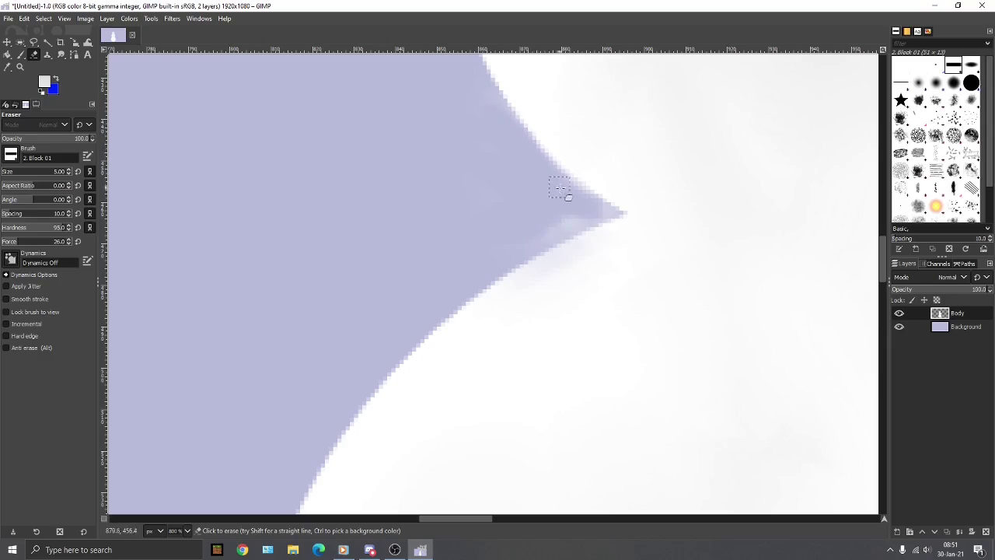
{"action": "left_click_drag", "start_coordinate": [583, 215], "coordinate": [533, 242]}
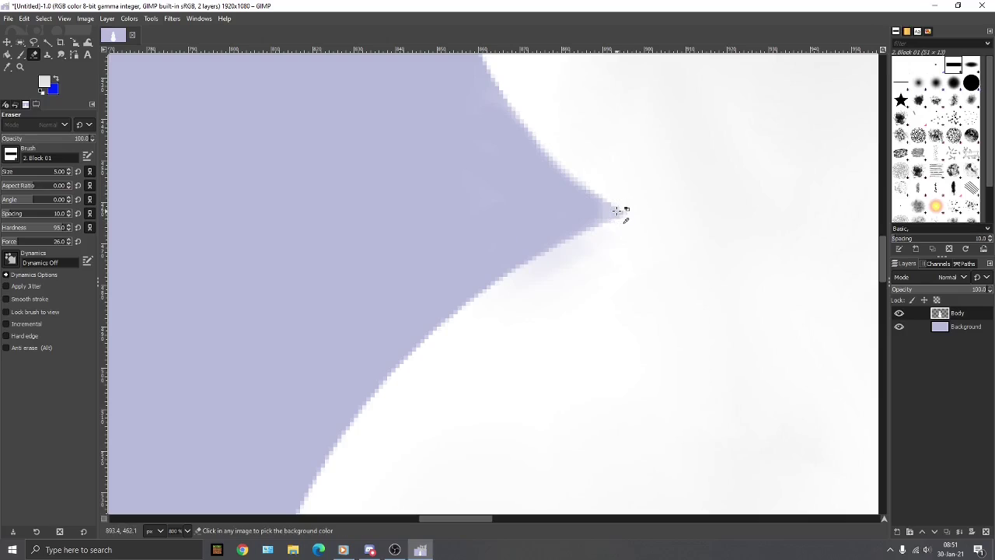
Erase the leftover pale pixels at the notch's tip with Size 1, Hardness 100 and Force 100
{"action": "scroll", "coordinate": [626, 216], "scroll_direction": "up", "scroll_amount": 5}
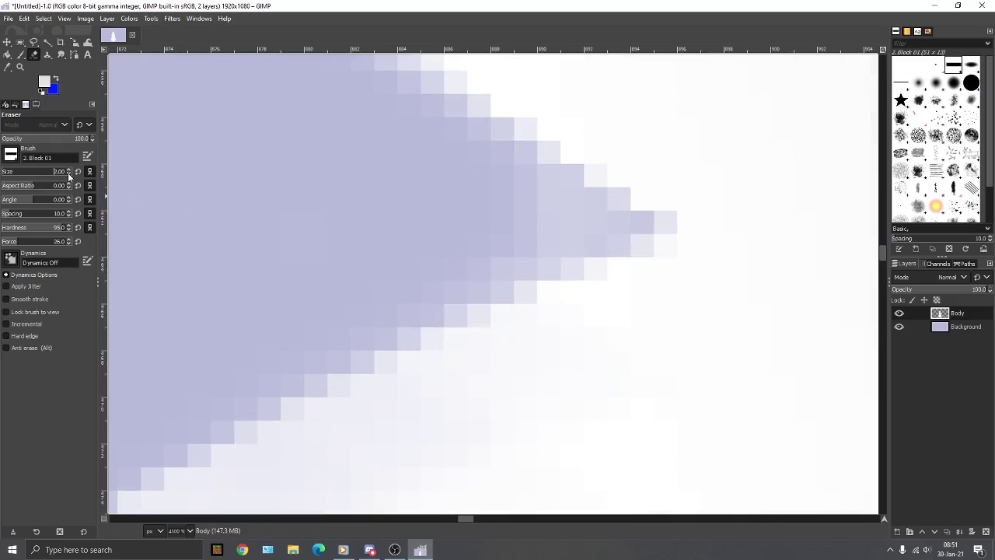
{"action": "left_click", "coordinate": [69, 173]}
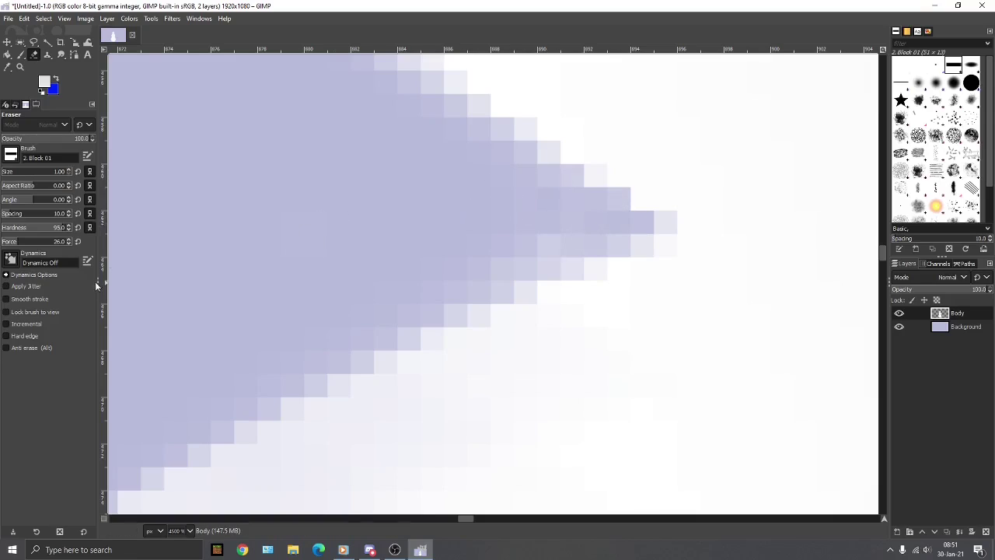
{"action": "mouse_move", "coordinate": [40, 243]}
{"action": "left_mouse_down"}
{"action": "mouse_move", "coordinate": [97, 239]}
{"action": "mouse_move", "coordinate": [70, 228]}
{"action": "left_mouse_up"}
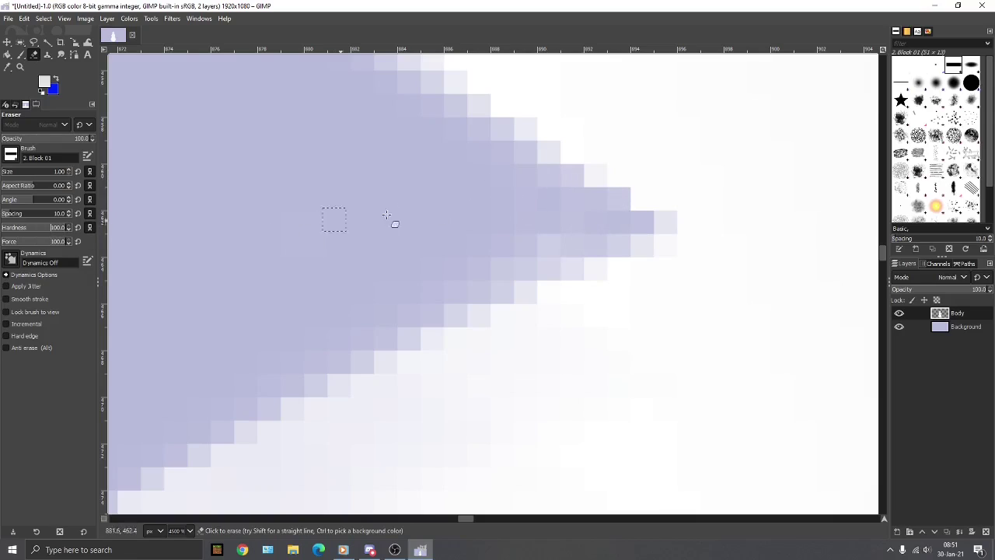
{"action": "mouse_move", "coordinate": [616, 216]}
{"action": "left_mouse_down"}
{"action": "mouse_move", "coordinate": [549, 201]}
{"action": "mouse_move", "coordinate": [382, 117]}
{"action": "mouse_move", "coordinate": [572, 222]}
{"action": "mouse_move", "coordinate": [492, 271]}
{"action": "mouse_move", "coordinate": [437, 289]}
{"action": "left_mouse_up"}
{"action": "left_click_drag", "start_coordinate": [498, 265], "coordinate": [593, 237]}
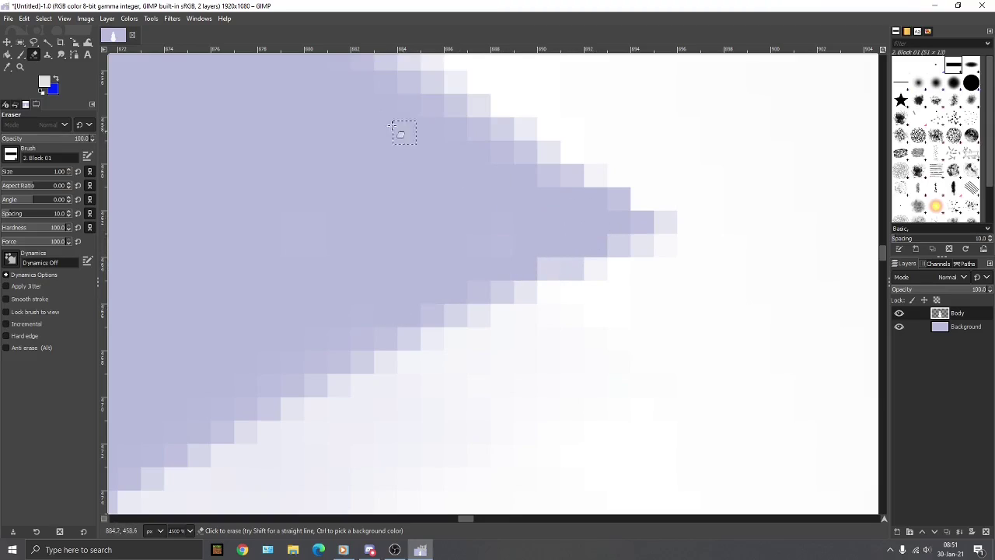
Smudge the gray shading inside all three snowman balls with the Hardness 100 brush at Size 51
{"action": "scroll", "coordinate": [441, 189], "scroll_direction": "down", "scroll_amount": 10}
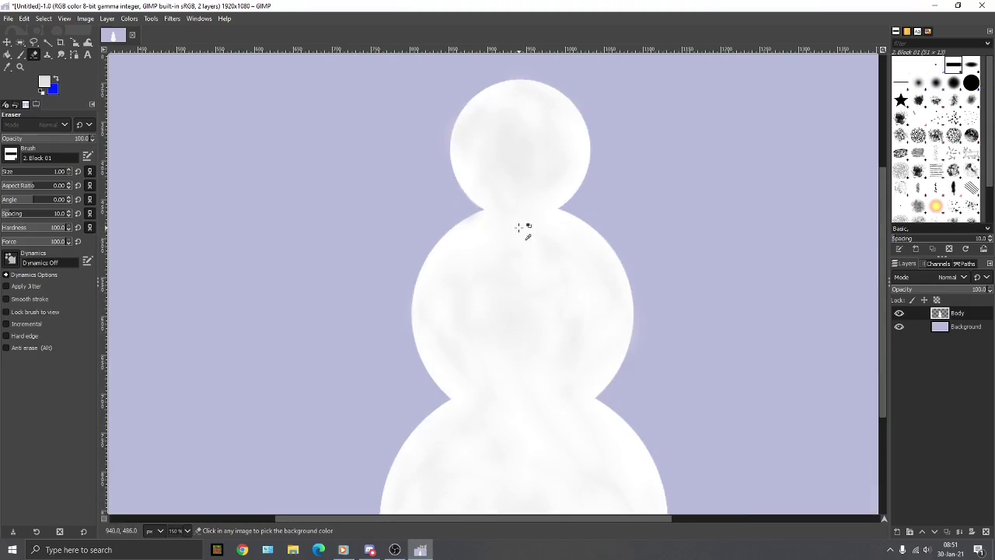
{"action": "left_click", "coordinate": [60, 56]}
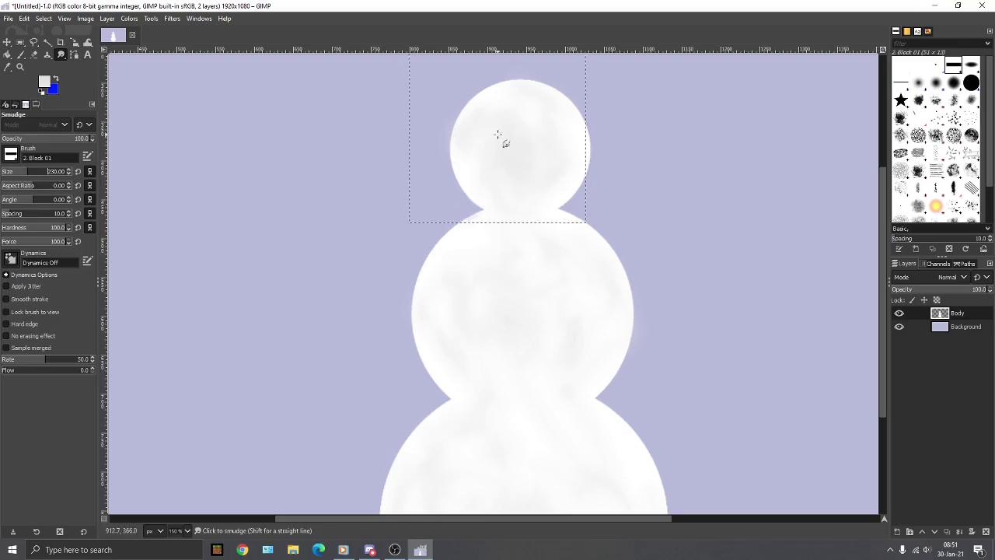
{"action": "left_click", "coordinate": [969, 84]}
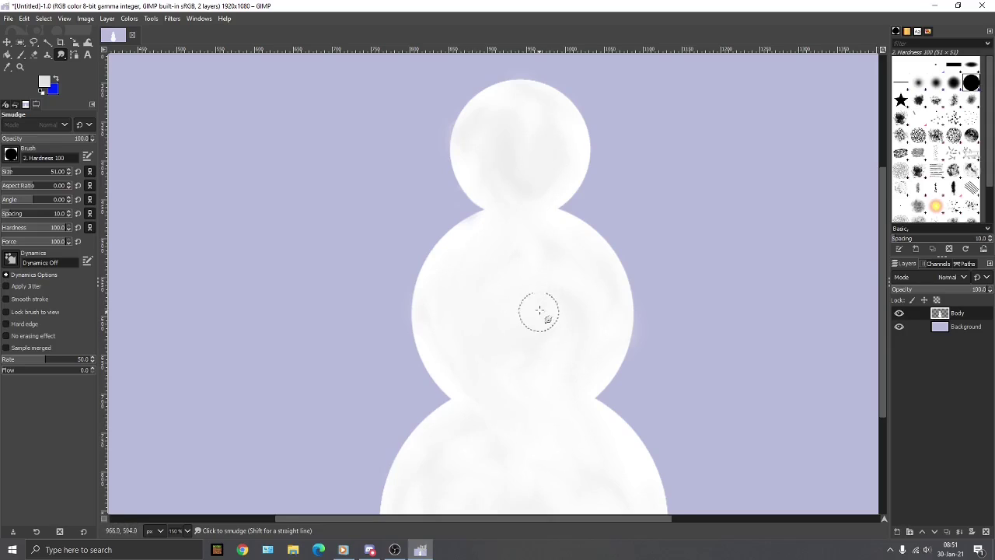
{"action": "scroll", "coordinate": [539, 308], "scroll_direction": "down", "scroll_amount": 4}
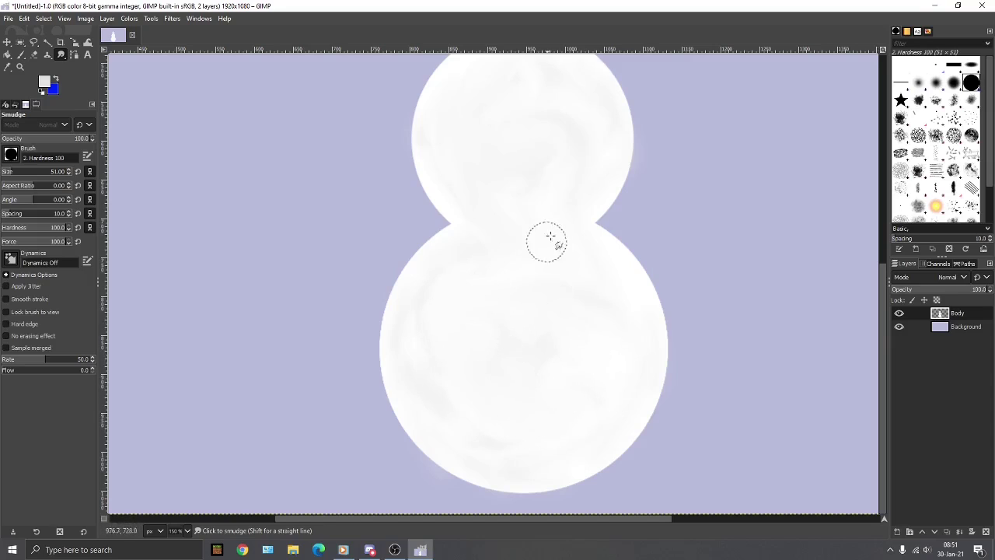
{"action": "scroll", "coordinate": [585, 245], "scroll_direction": "down", "scroll_amount": 4, "text": "ctrl"}
{"action": "scroll", "coordinate": [635, 253], "scroll_direction": "up", "scroll_amount": 2, "text": "ctrl"}
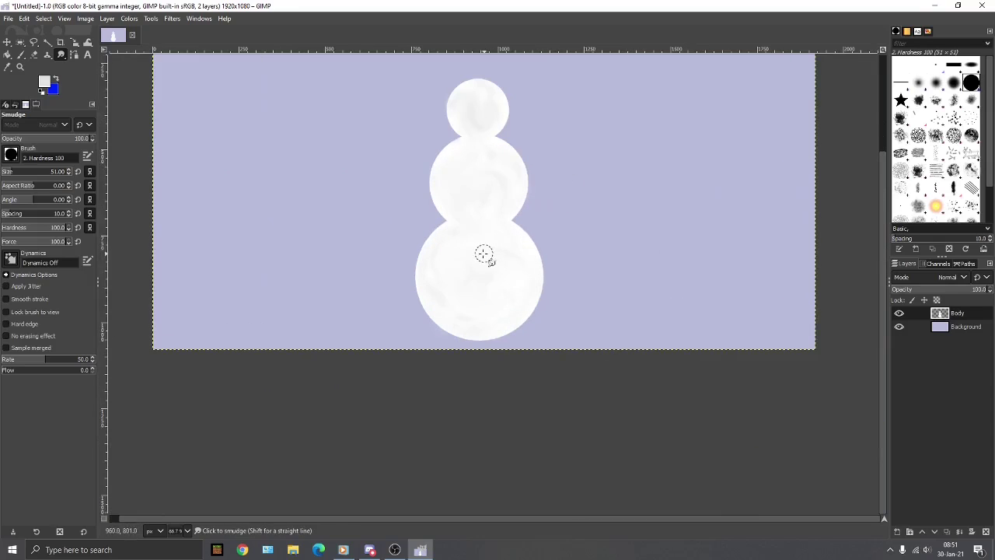
{"action": "scroll", "coordinate": [484, 256], "scroll_direction": "up", "scroll_amount": 3}
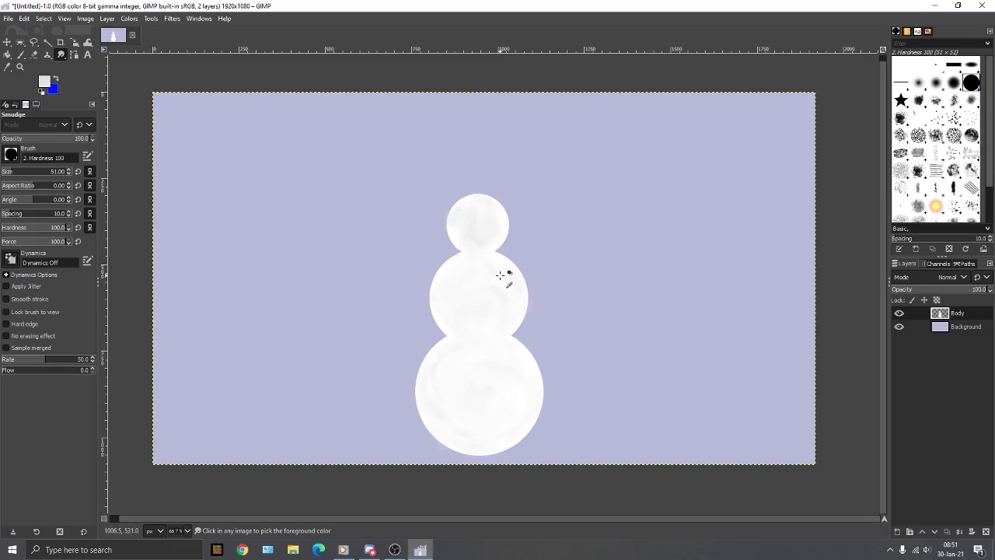
Try smudging the head's left side and edge with the Size 51 hard brush, and undo the strokes
{"action": "scroll", "coordinate": [474, 222], "scroll_direction": "up", "scroll_amount": 3, "text": "ctrl"}
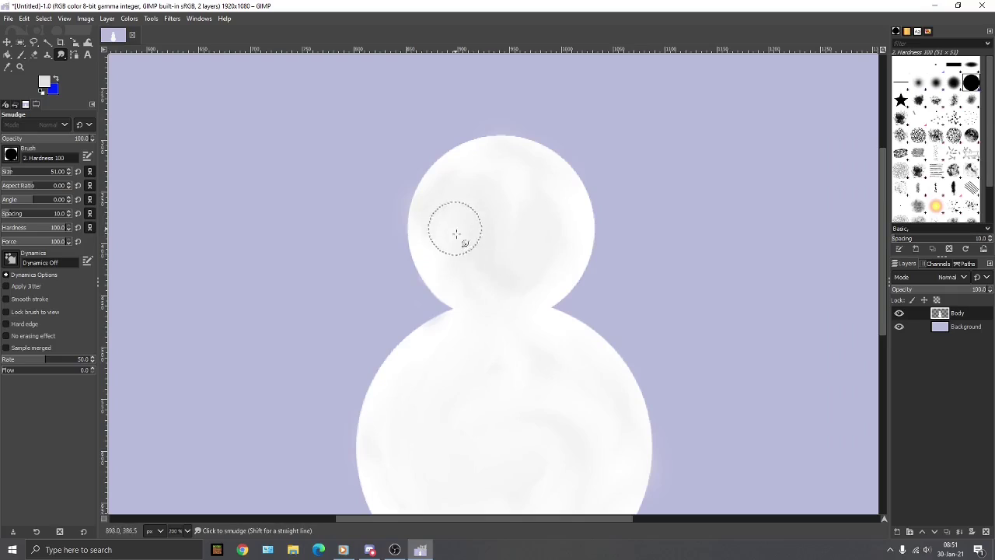
{"action": "mouse_move", "coordinate": [456, 233]}
{"action": "left_mouse_down"}
{"action": "mouse_move", "coordinate": [425, 215]}
{"action": "mouse_move", "coordinate": [462, 262]}
{"action": "mouse_move", "coordinate": [462, 286]}
{"action": "mouse_move", "coordinate": [444, 228]}
{"action": "left_mouse_up"}
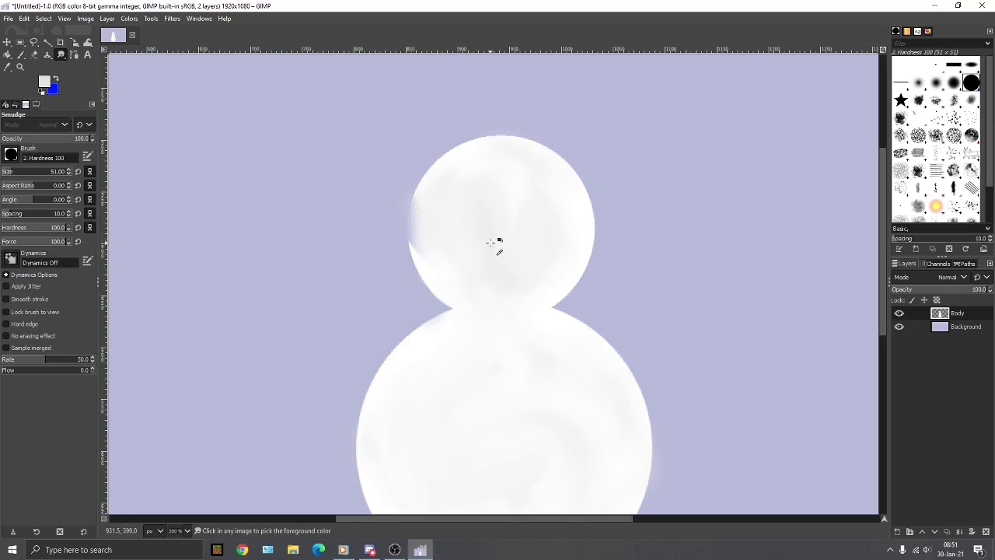
{"action": "left_click_drag", "start_coordinate": [356, 200], "coordinate": [484, 215]}
{"action": "key", "text": "ctrl+z"}
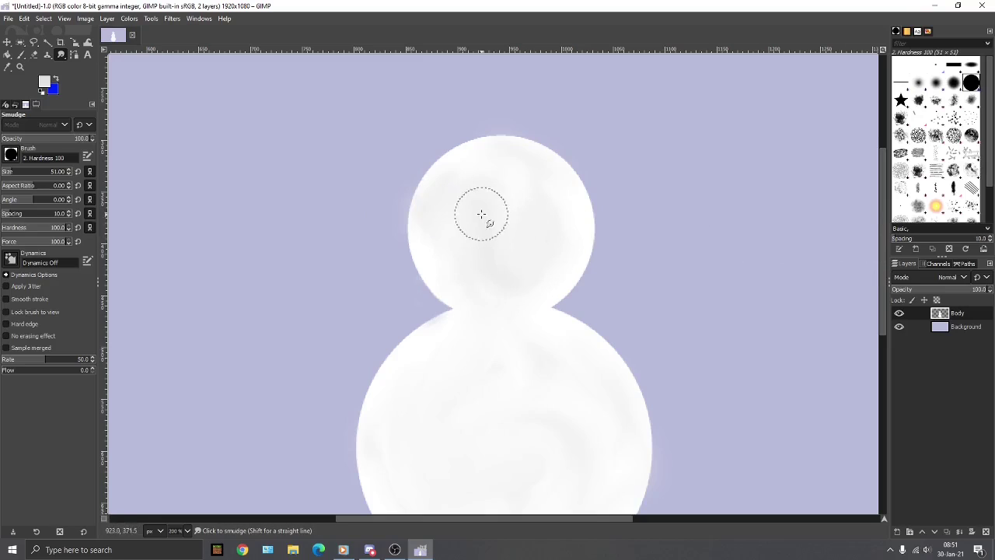
Smooth the gray shading across the head and neck and near the bottom ball's upper-left area, undoing unwanted smudge strokes
{"action": "mouse_move", "coordinate": [425, 216]}
{"action": "left_mouse_down"}
{"action": "mouse_move", "coordinate": [469, 230]}
{"action": "mouse_move", "coordinate": [510, 254]}
{"action": "mouse_move", "coordinate": [507, 328]}
{"action": "mouse_move", "coordinate": [491, 322]}
{"action": "mouse_move", "coordinate": [492, 338]}
{"action": "mouse_move", "coordinate": [495, 278]}
{"action": "mouse_move", "coordinate": [523, 349]}
{"action": "mouse_move", "coordinate": [539, 338]}
{"action": "mouse_move", "coordinate": [516, 312]}
{"action": "mouse_move", "coordinate": [512, 274]}
{"action": "mouse_move", "coordinate": [529, 288]}
{"action": "mouse_move", "coordinate": [528, 214]}
{"action": "mouse_move", "coordinate": [518, 286]}
{"action": "mouse_move", "coordinate": [480, 210]}
{"action": "mouse_move", "coordinate": [487, 271]}
{"action": "mouse_move", "coordinate": [458, 221]}
{"action": "mouse_move", "coordinate": [496, 290]}
{"action": "mouse_move", "coordinate": [454, 217]}
{"action": "mouse_move", "coordinate": [502, 263]}
{"action": "mouse_move", "coordinate": [524, 265]}
{"action": "mouse_move", "coordinate": [559, 210]}
{"action": "mouse_move", "coordinate": [545, 233]}
{"action": "mouse_move", "coordinate": [552, 262]}
{"action": "mouse_move", "coordinate": [547, 187]}
{"action": "mouse_move", "coordinate": [474, 182]}
{"action": "mouse_move", "coordinate": [521, 186]}
{"action": "mouse_move", "coordinate": [441, 218]}
{"action": "mouse_move", "coordinate": [467, 203]}
{"action": "mouse_move", "coordinate": [460, 261]}
{"action": "mouse_move", "coordinate": [450, 199]}
{"action": "mouse_move", "coordinate": [470, 251]}
{"action": "mouse_move", "coordinate": [440, 247]}
{"action": "mouse_move", "coordinate": [462, 221]}
{"action": "mouse_move", "coordinate": [528, 270]}
{"action": "mouse_move", "coordinate": [521, 242]}
{"action": "left_mouse_up"}
{"action": "key", "text": "ctrl+z"}
{"action": "key", "text": "ctrl+z"}
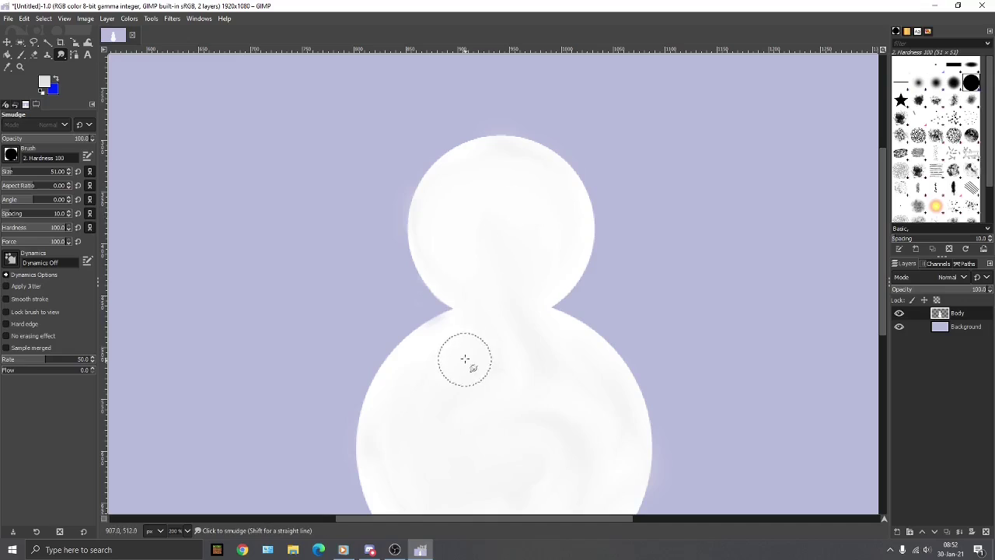
{"action": "scroll", "coordinate": [513, 284], "scroll_direction": "down", "scroll_amount": 2}
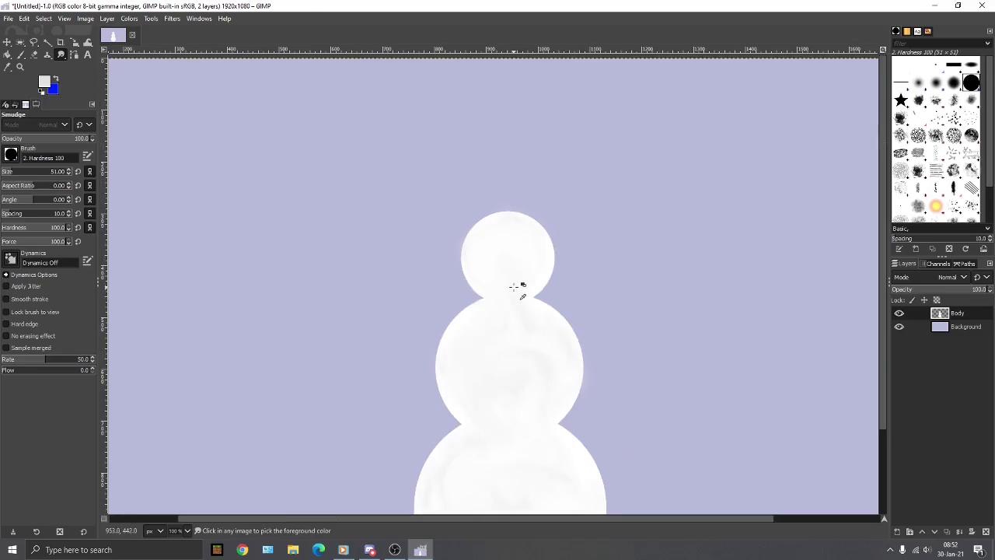
{"action": "scroll", "coordinate": [510, 250], "scroll_direction": "down", "scroll_amount": 2}
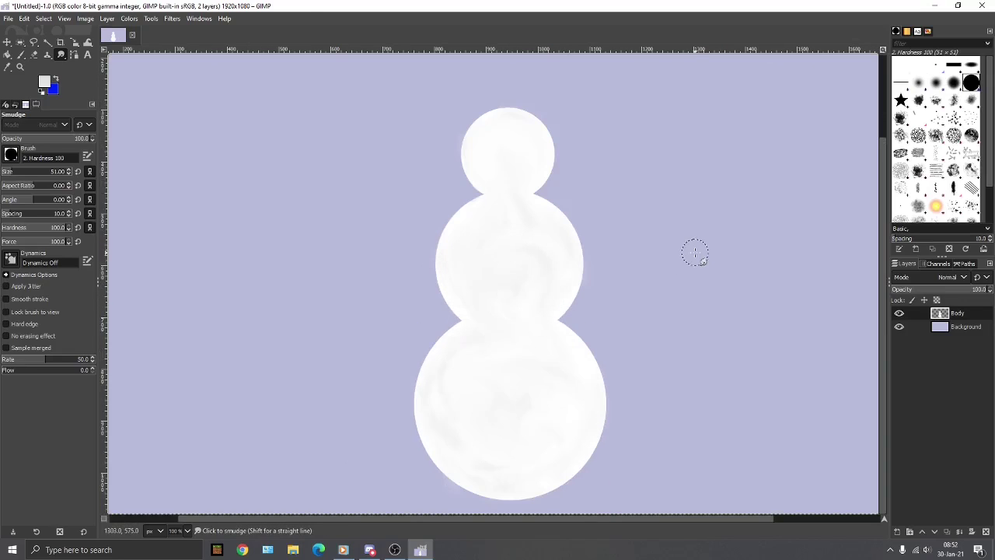
{"action": "mouse_move", "coordinate": [470, 361]}
{"action": "left_mouse_down"}
{"action": "mouse_move", "coordinate": [512, 351]}
{"action": "mouse_move", "coordinate": [485, 346]}
{"action": "mouse_move", "coordinate": [462, 299]}
{"action": "mouse_move", "coordinate": [516, 310]}
{"action": "mouse_move", "coordinate": [465, 284]}
{"action": "mouse_move", "coordinate": [468, 269]}
{"action": "mouse_move", "coordinate": [465, 293]}
{"action": "mouse_move", "coordinate": [457, 271]}
{"action": "mouse_move", "coordinate": [457, 288]}
{"action": "mouse_move", "coordinate": [483, 320]}
{"action": "mouse_move", "coordinate": [455, 371]}
{"action": "left_mouse_up"}
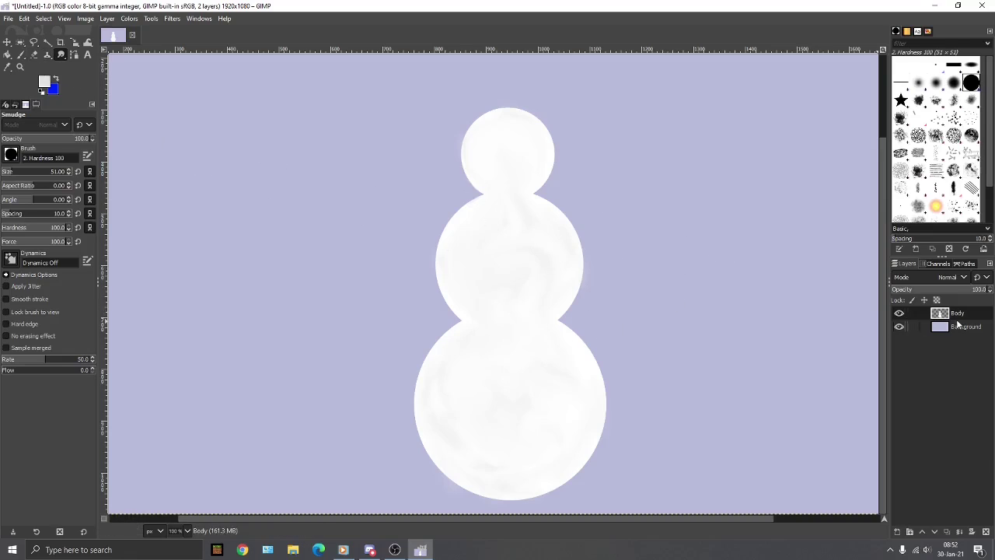
Create a new 1920 × 1080 px transparent layer named Hat above the Body layer
{"action": "right_click", "coordinate": [934, 374]}
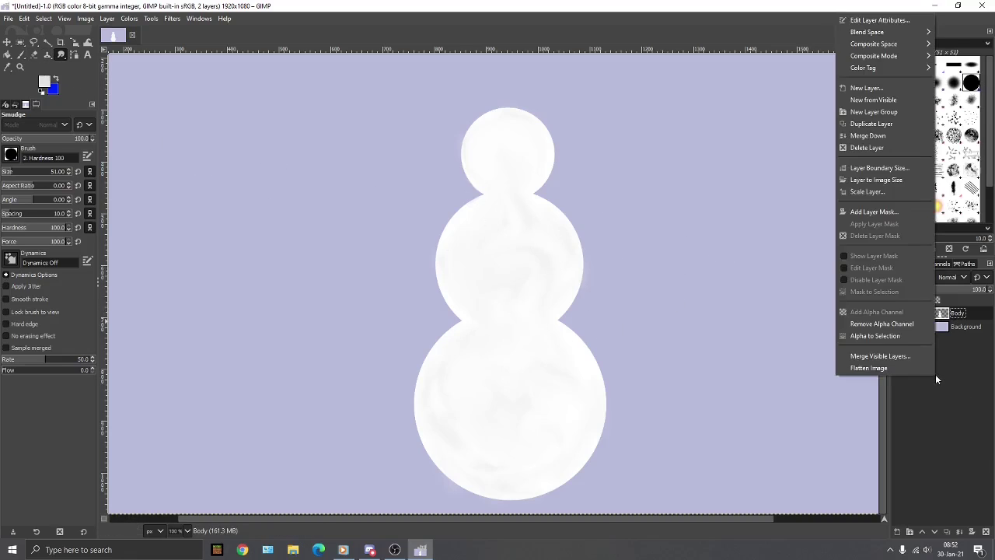
{"action": "left_click", "coordinate": [888, 88]}
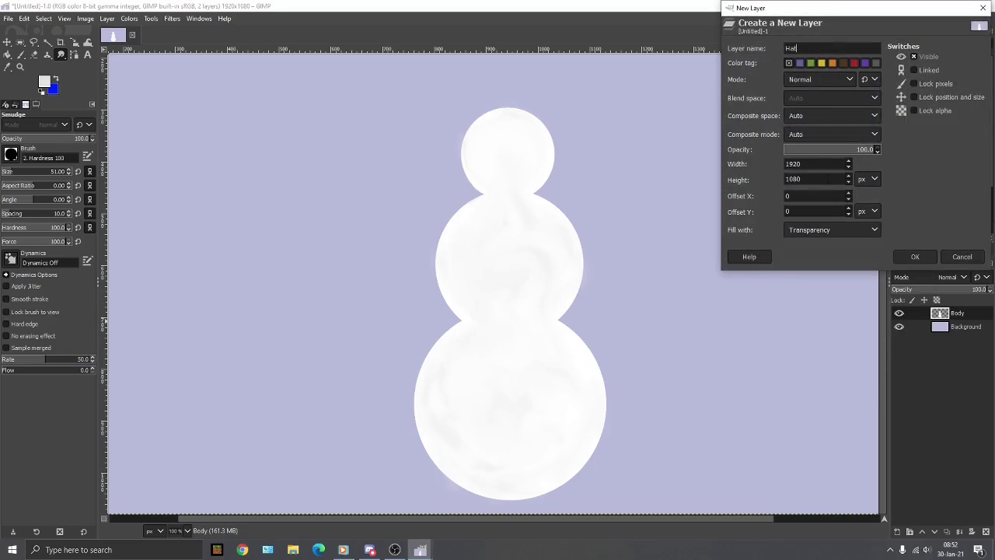
{"action": "left_click", "coordinate": [914, 257]}
Choose the Block 01 brush and set its Size to 154 and Aspect Ratio to 3.16 for the hat brim
{"action": "scroll", "coordinate": [515, 237], "scroll_direction": "up", "scroll_amount": 2}
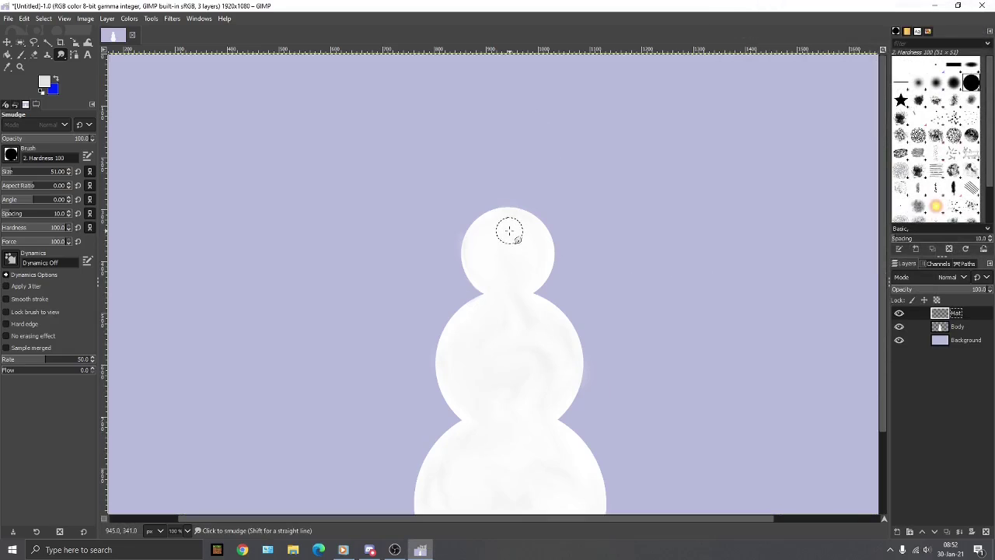
{"action": "scroll", "coordinate": [525, 219], "scroll_direction": "up", "scroll_amount": 5}
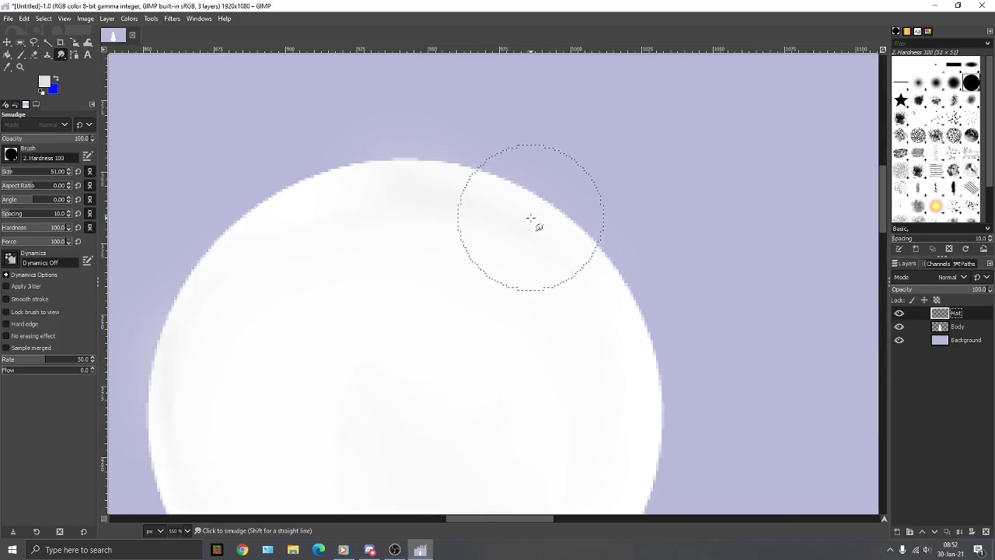
{"action": "scroll", "coordinate": [485, 217], "scroll_direction": "down", "scroll_amount": 4}
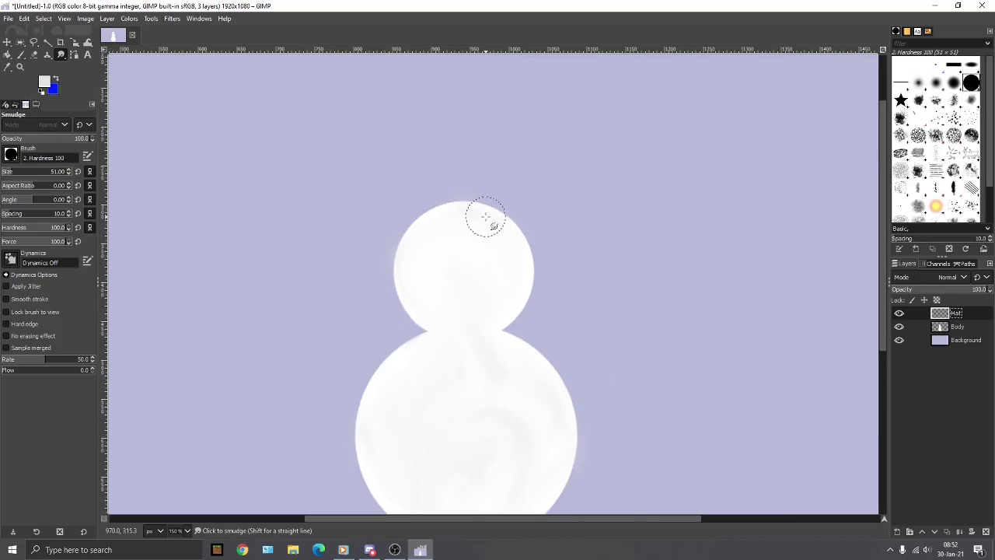
{"action": "scroll", "coordinate": [483, 217], "scroll_direction": "down", "scroll_amount": 2}
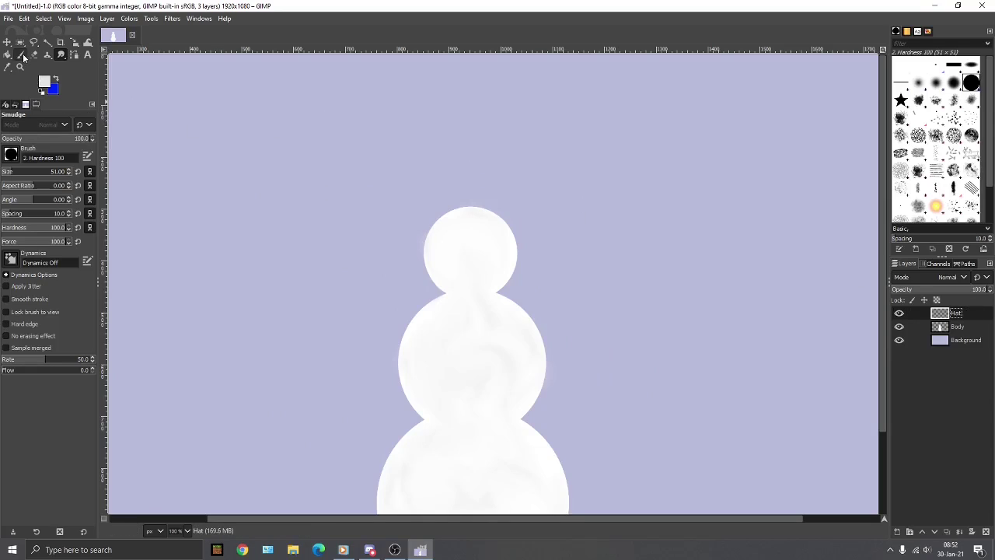
{"action": "left_click", "coordinate": [951, 67]}
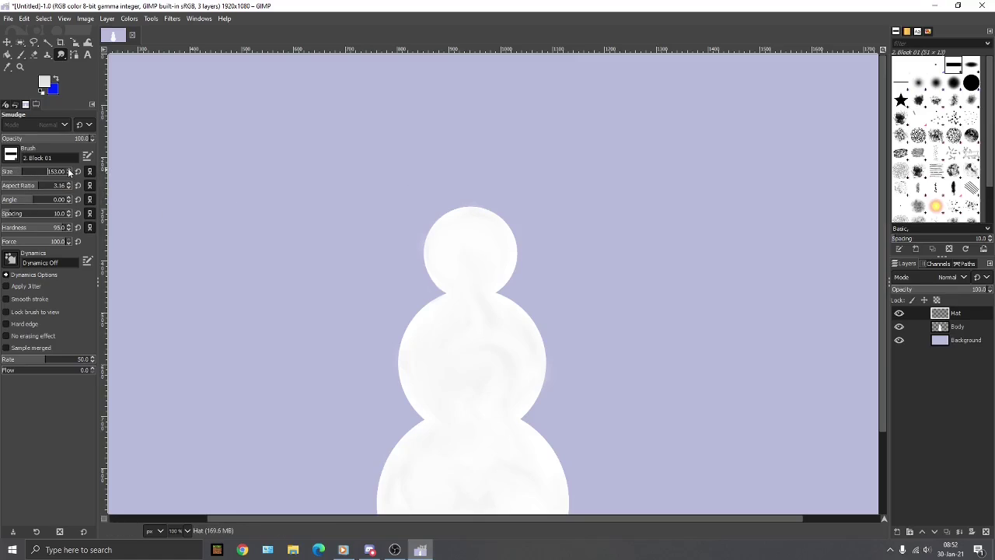
{"action": "left_click", "coordinate": [69, 170]}
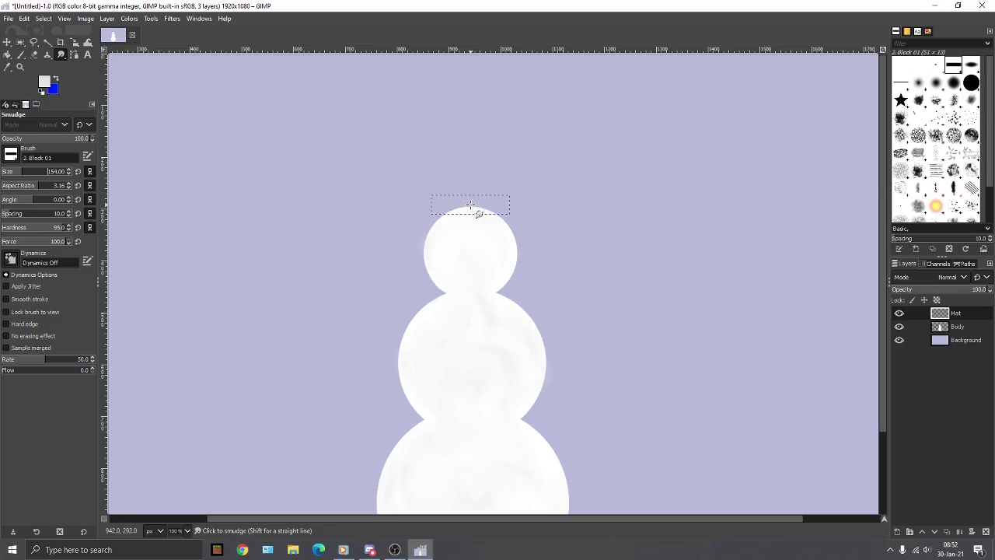
Set the foreground color to black and stamp the hat brim across the top of the head with the Paintbrush
{"action": "left_click", "coordinate": [44, 82]}
{"action": "left_click_drag", "start_coordinate": [57, 86], "coordinate": [95, 165]}
{"action": "left_click", "coordinate": [137, 181]}
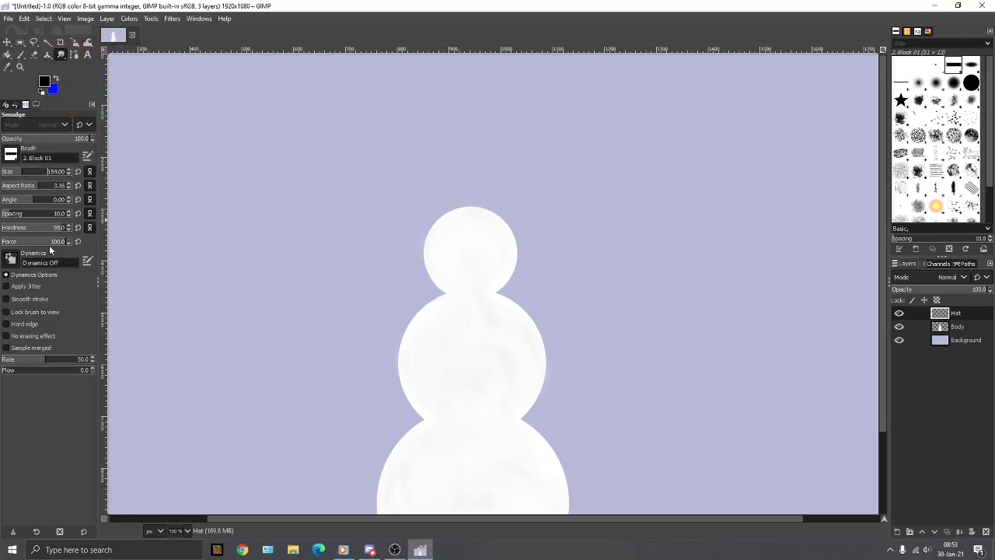
{"action": "left_click", "coordinate": [24, 55]}
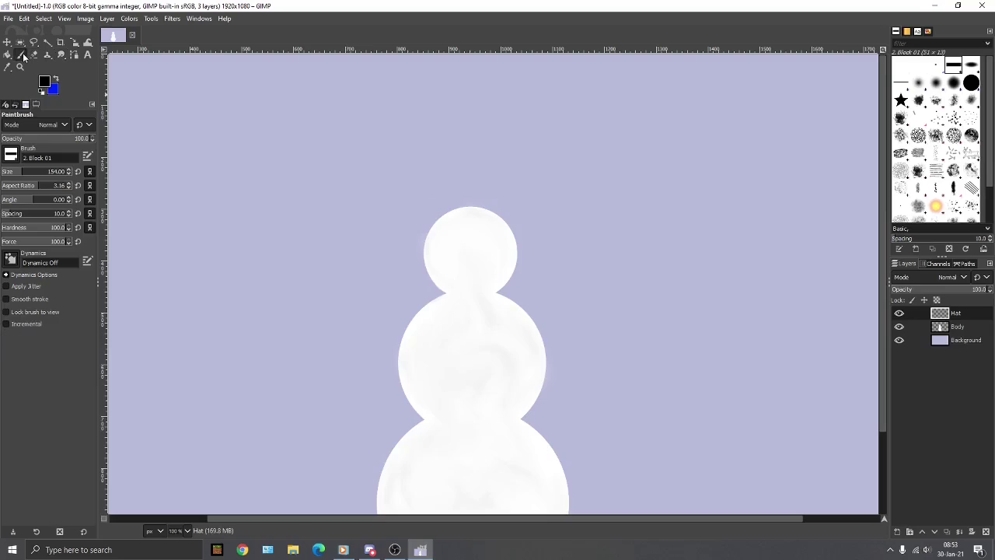
{"action": "left_click", "coordinate": [471, 207]}
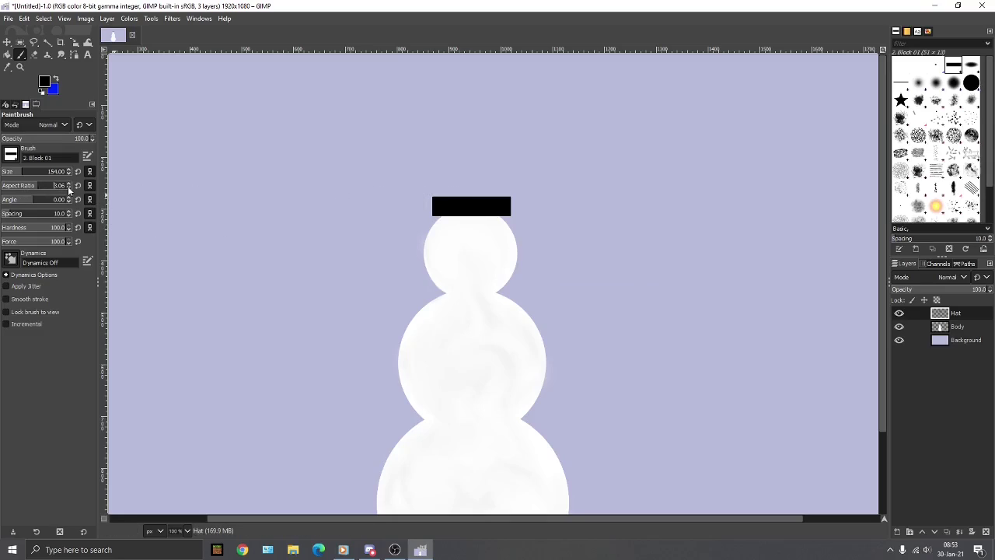
Set the brush Size to 132 and Aspect Ratio to -0.44, and stamp the hat's tall black crown centered on the brim
{"action": "type", "text": "-1.94"}
{"action": "left_click", "coordinate": [70, 184]}
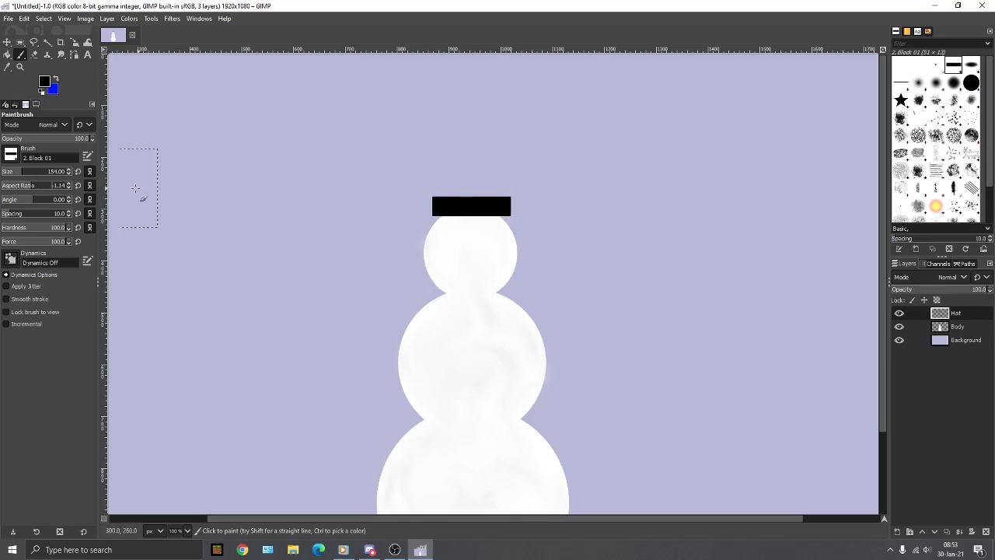
{"action": "left_click", "coordinate": [70, 185]}
{"action": "left_click", "coordinate": [69, 184]}
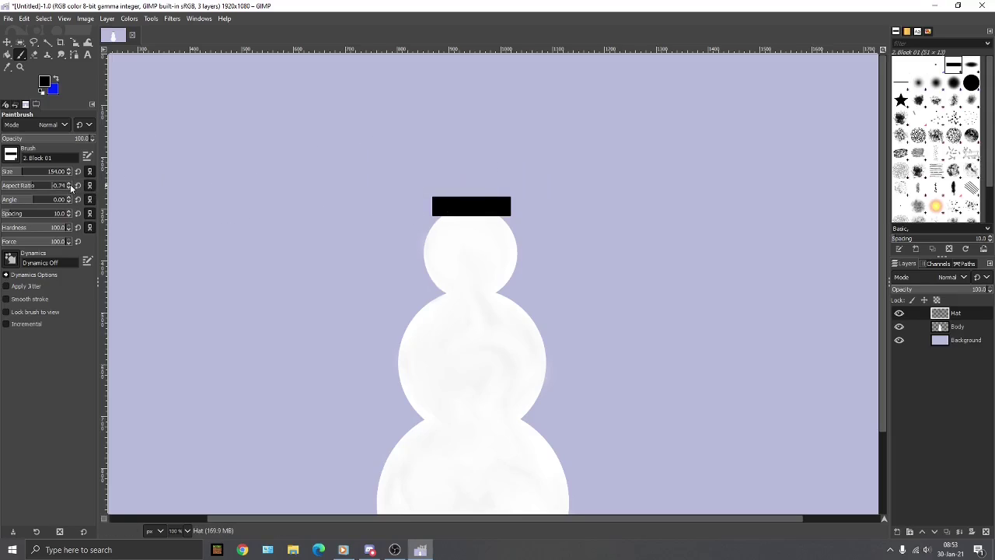
{"action": "left_click", "coordinate": [68, 184]}
{"action": "left_click", "coordinate": [69, 172]}
{"action": "left_click", "coordinate": [69, 172]}
{"action": "left_click", "coordinate": [69, 188]}
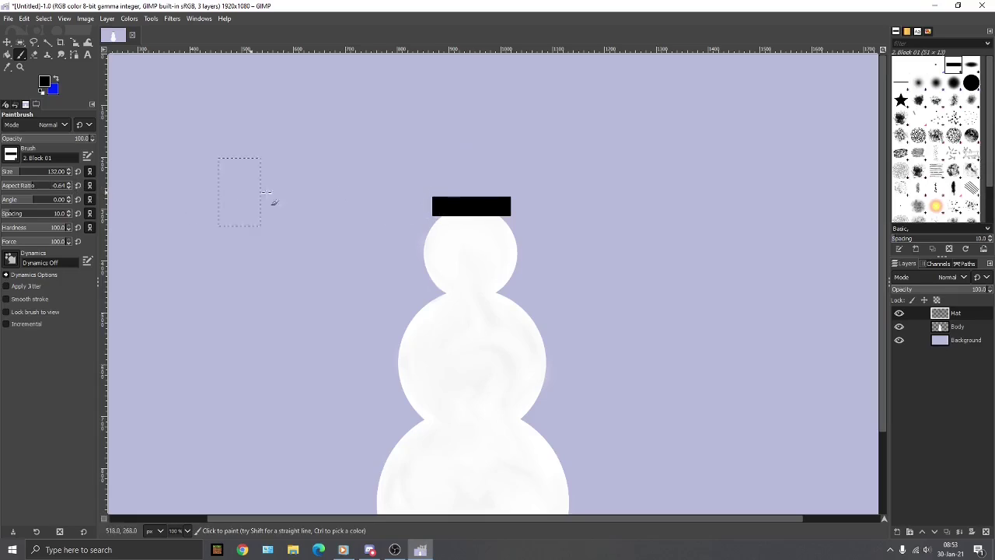
{"action": "left_click", "coordinate": [70, 184]}
{"action": "left_click", "coordinate": [69, 184]}
{"action": "left_click", "coordinate": [470, 181]}
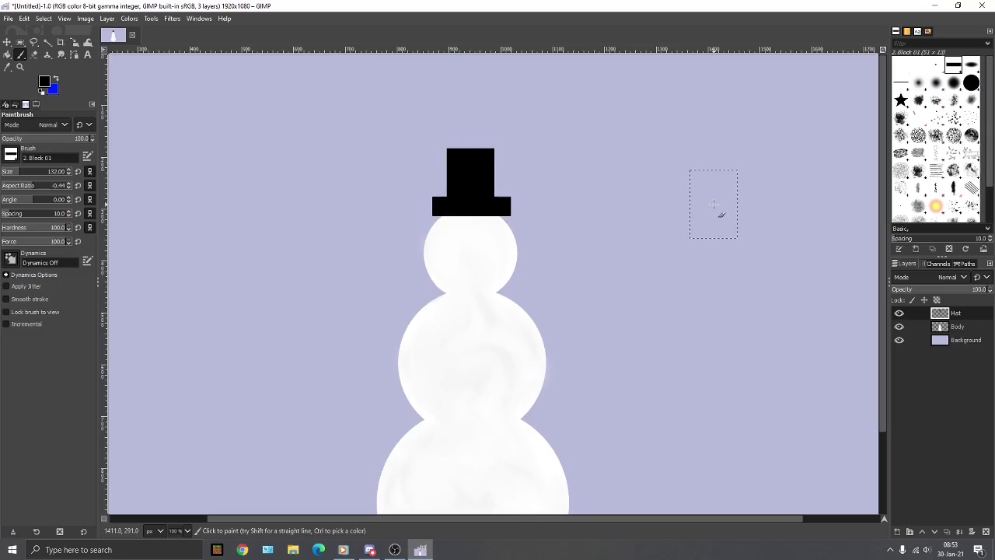
Change the foreground color to dark gray 2a2a2a for the hat's highlight
{"action": "scroll", "coordinate": [462, 192], "scroll_direction": "up", "scroll_amount": 2}
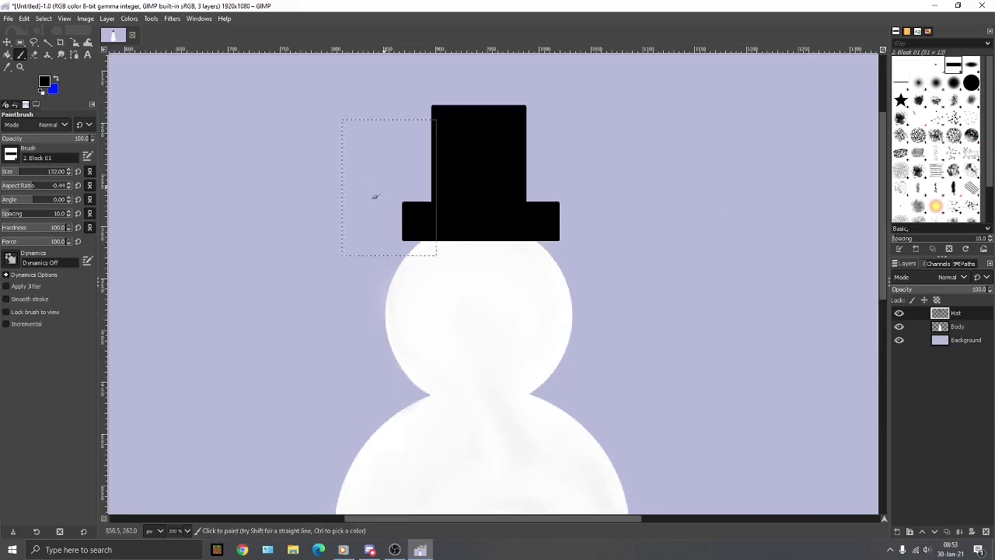
{"action": "left_click", "coordinate": [48, 85]}
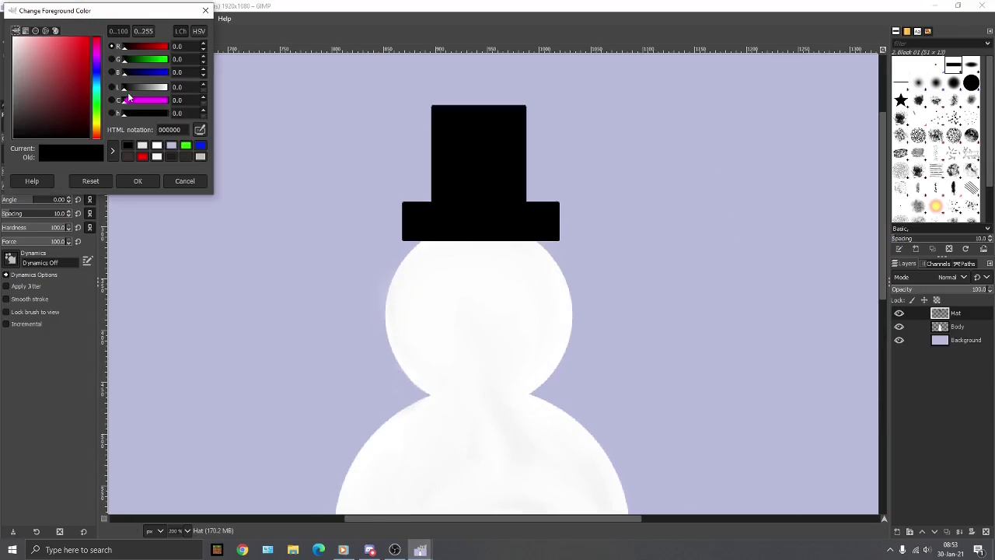
{"action": "left_click_drag", "start_coordinate": [124, 90], "coordinate": [132, 92]}
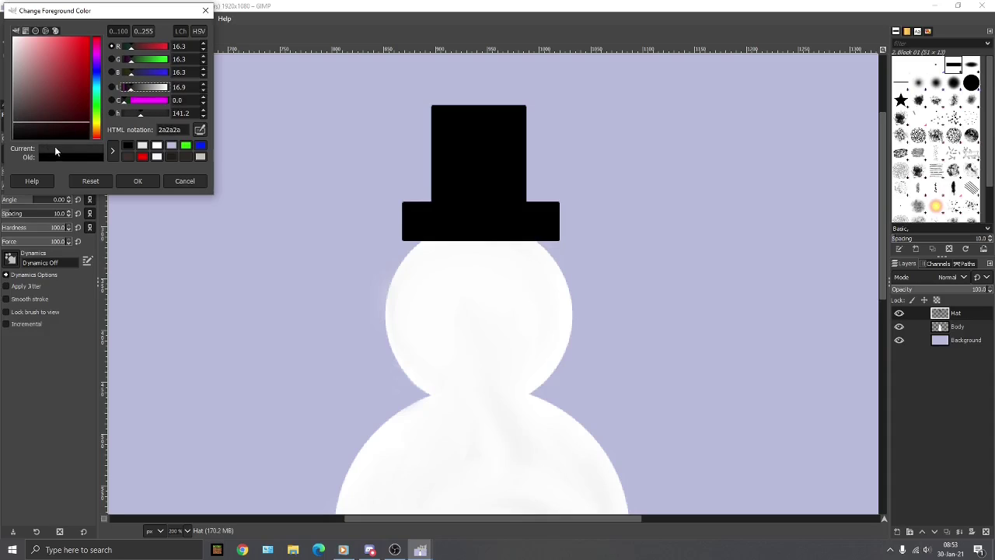
{"action": "left_click", "coordinate": [138, 180]}
Set the Block 01 brush Size to 27 and Aspect Ratio to 3.36 for a thin strip
{"action": "key", "text": "ctrl+shift+a"}
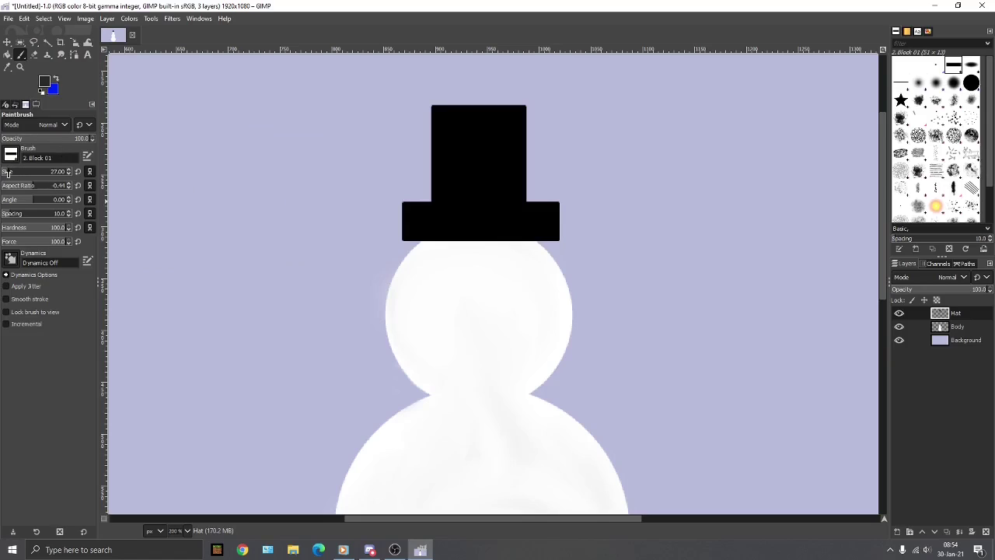
{"action": "left_click", "coordinate": [69, 184]}
{"action": "left_click", "coordinate": [69, 185]}
{"action": "left_click", "coordinate": [69, 184]}
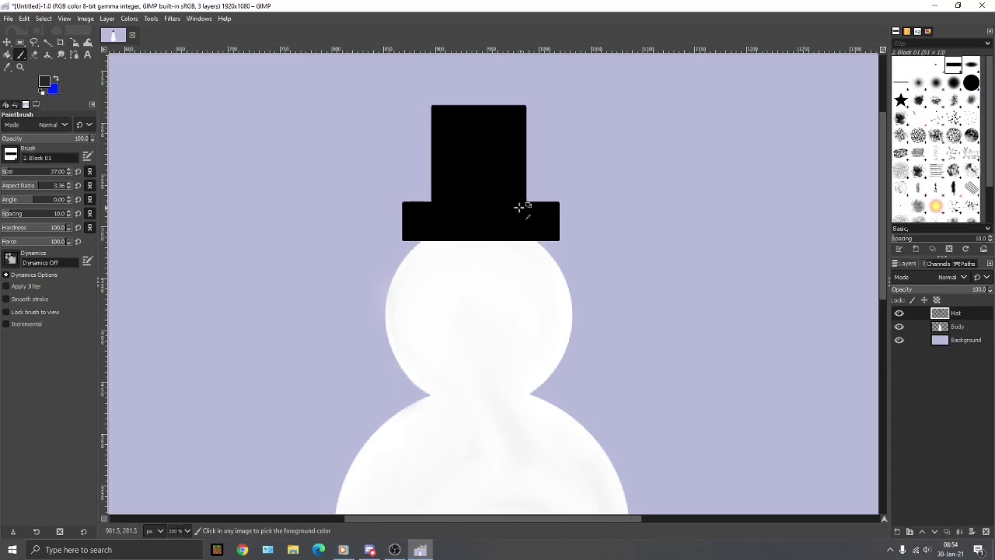
Stamp a continuous dark gray strip along the upper edge of the hat brim, undoing the first freehand stroke
{"action": "scroll", "coordinate": [462, 206], "scroll_direction": "up", "scroll_amount": 3}
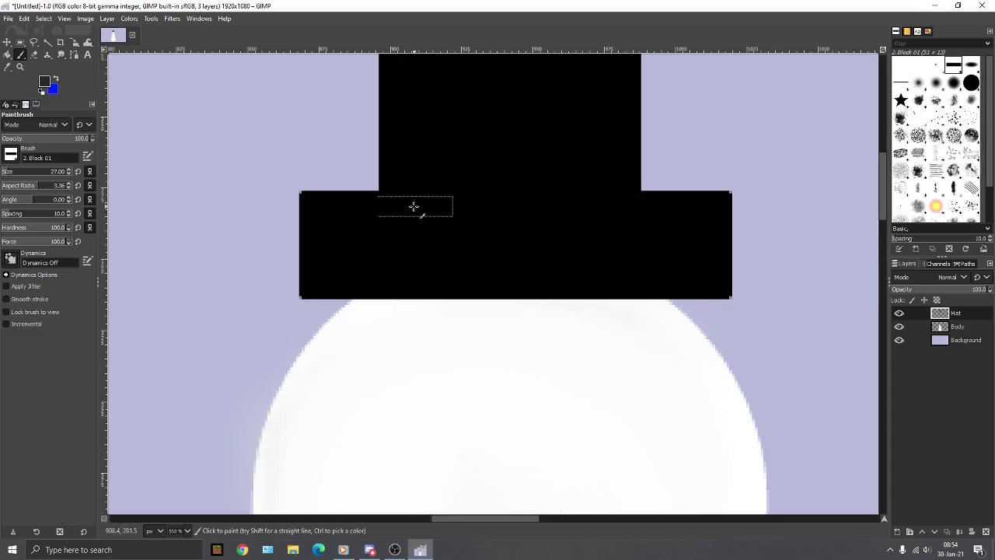
{"action": "left_click_drag", "start_coordinate": [340, 203], "coordinate": [739, 203]}
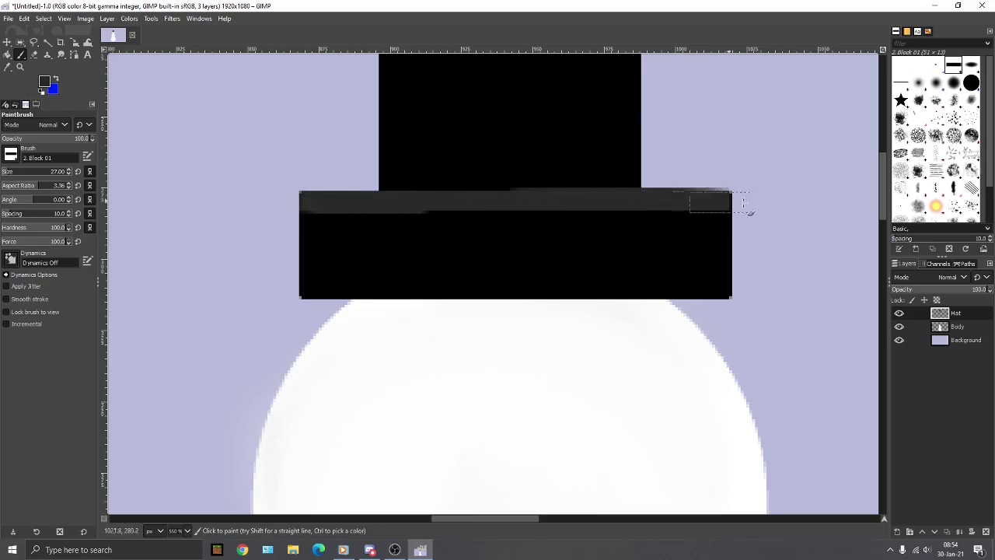
{"action": "key", "text": "ctrl+z"}
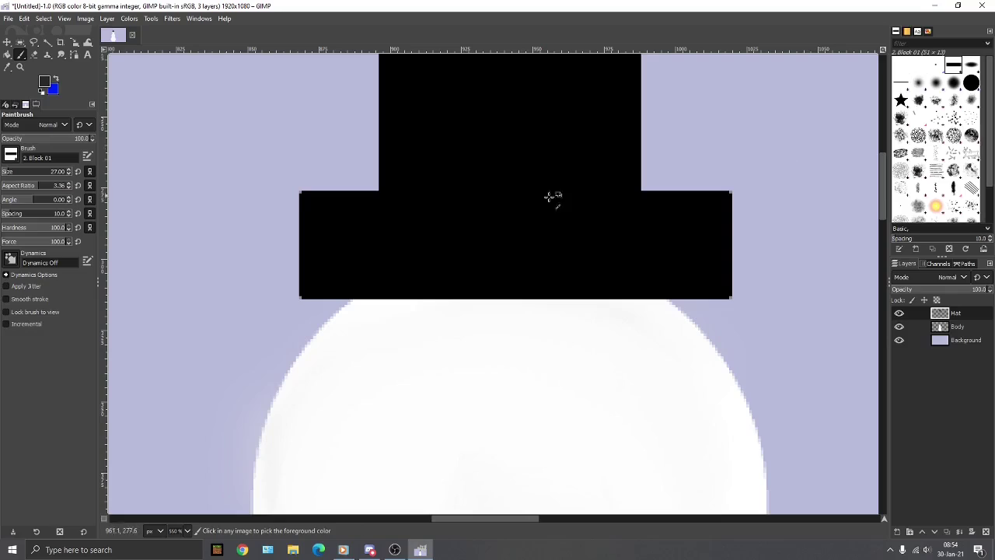
{"action": "left_click", "coordinate": [339, 202]}
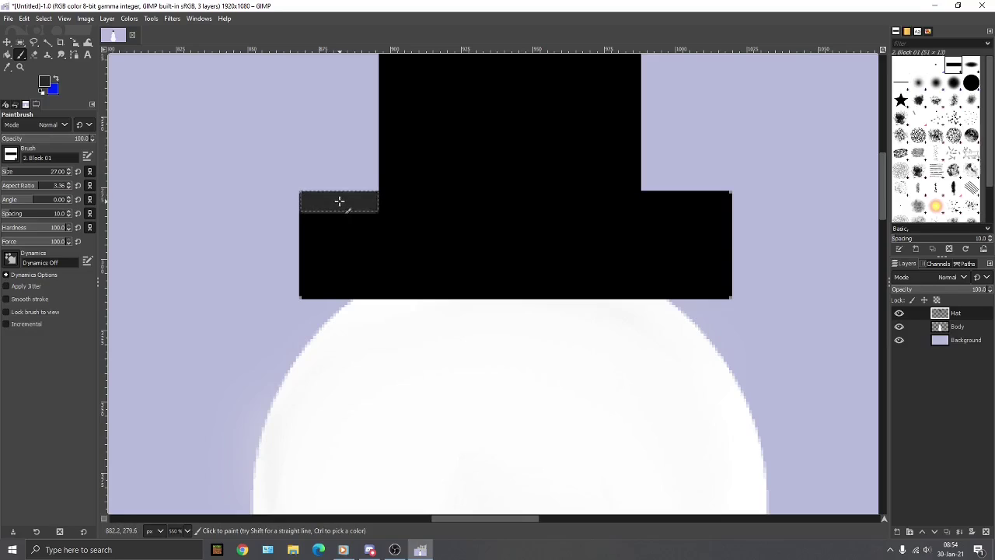
{"action": "left_click", "coordinate": [414, 202]}
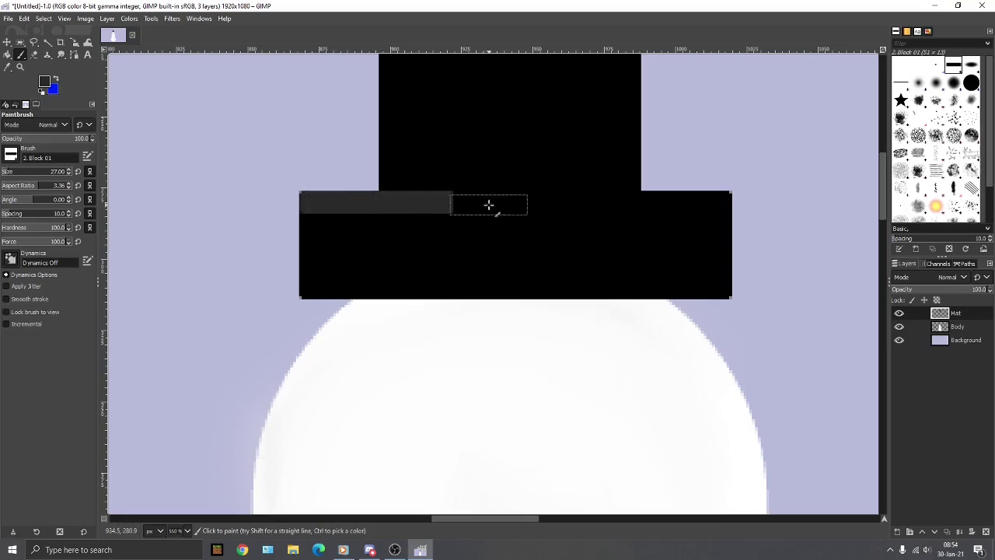
{"action": "left_click", "coordinate": [490, 203]}
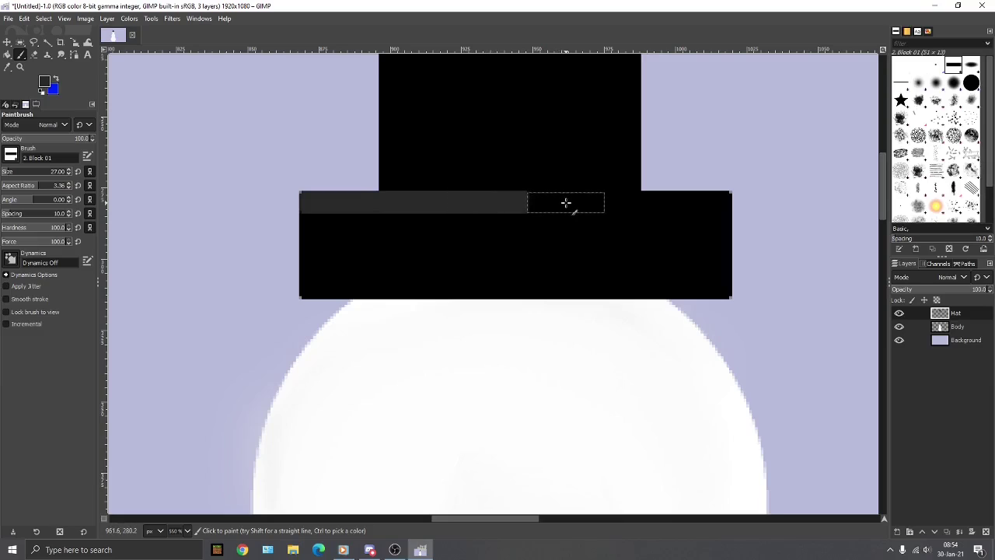
{"action": "left_click", "coordinate": [566, 203]}
{"action": "left_click", "coordinate": [642, 202]}
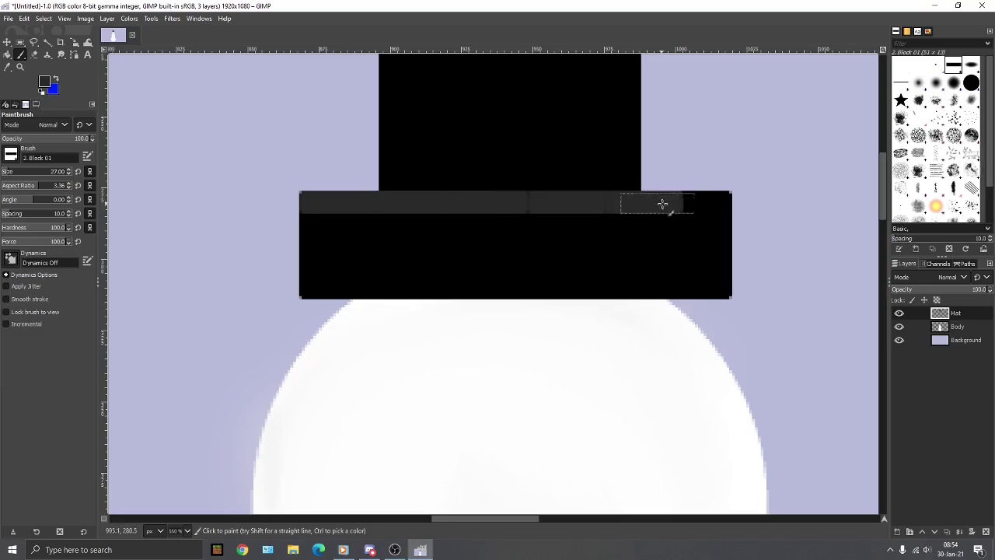
{"action": "left_click", "coordinate": [694, 202]}
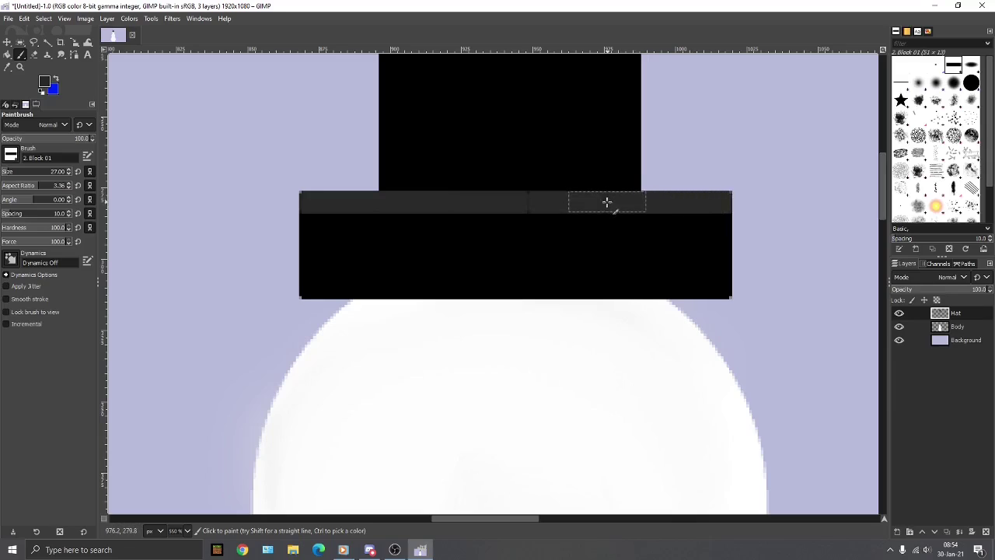
{"action": "left_click", "coordinate": [530, 203]}
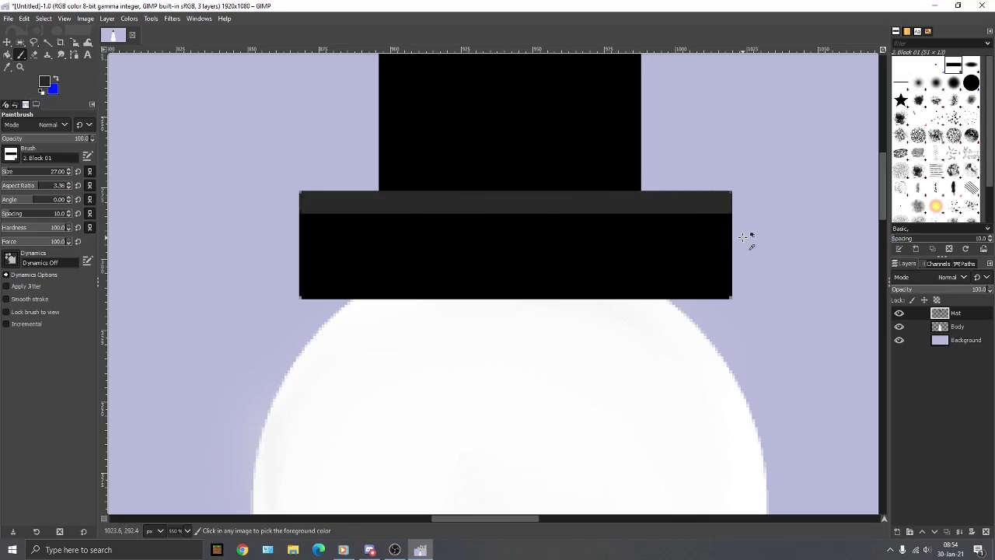
{"action": "scroll", "coordinate": [750, 238], "scroll_direction": "down", "scroll_amount": 4}
{"action": "scroll", "coordinate": [703, 230], "scroll_direction": "down", "scroll_amount": 1}
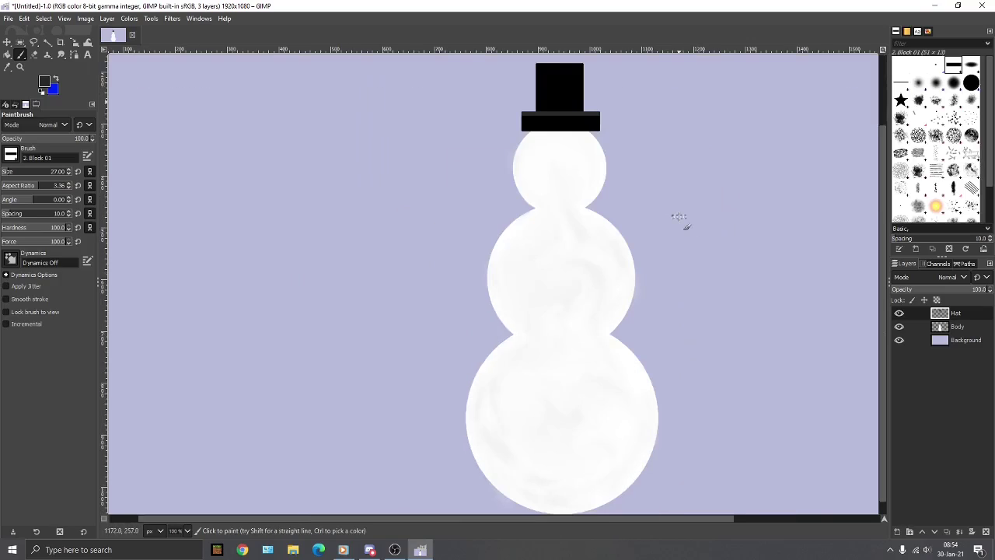
{"action": "scroll", "coordinate": [677, 217], "scroll_direction": "up", "scroll_amount": 3}
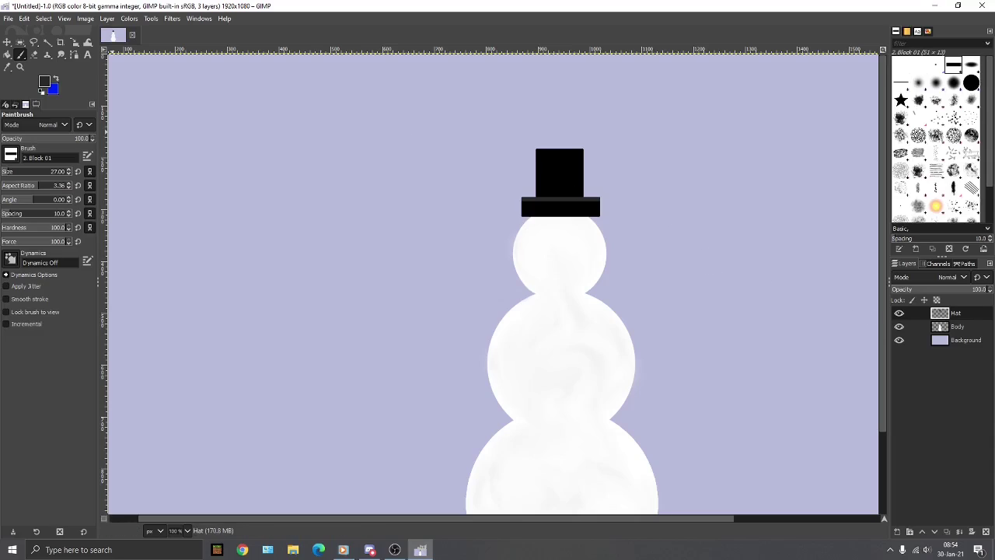
{"action": "key", "text": "m"}
{"action": "mouse_move", "coordinate": [559, 204]}
{"action": "left_mouse_down"}
{"action": "mouse_move", "coordinate": [561, 218]}
{"action": "mouse_move", "coordinate": [541, 236]}
{"action": "mouse_move", "coordinate": [561, 207]}
{"action": "left_mouse_up"}
Set up the Eraser with the round Hardness 100 brush at Size 51 and Aspect Ratio 0
{"action": "scroll", "coordinate": [605, 155], "scroll_direction": "up", "scroll_amount": 4}
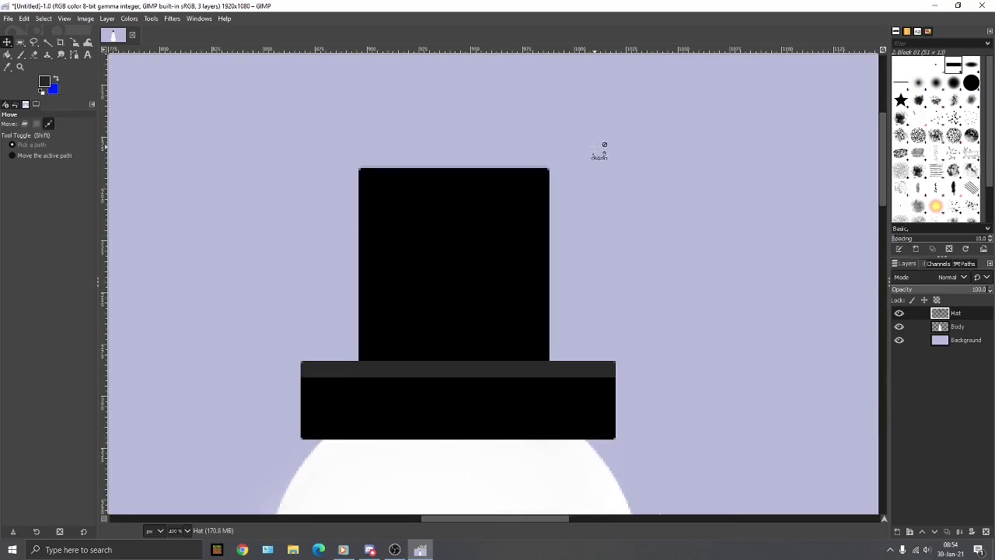
{"action": "left_click", "coordinate": [33, 56]}
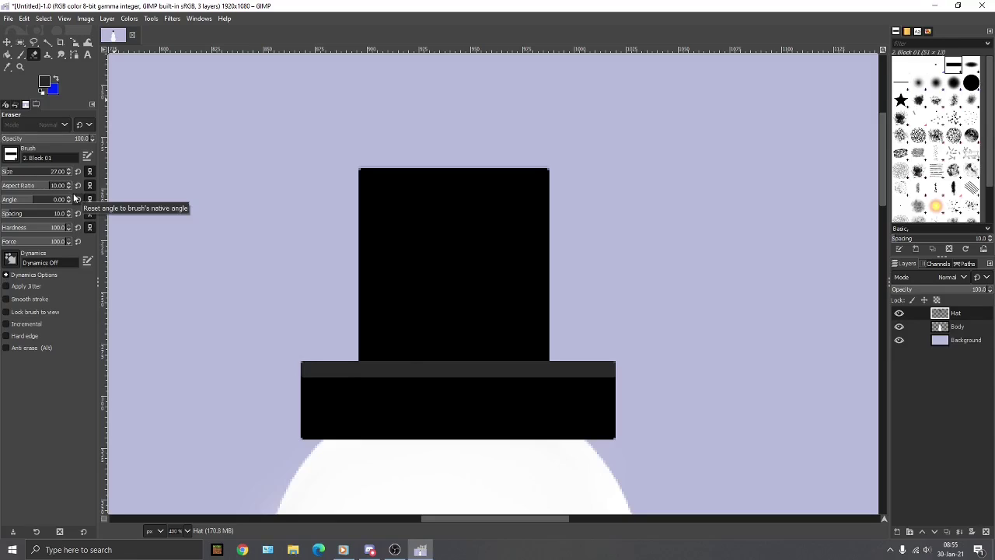
{"action": "key", "text": "Delete"}
{"action": "key", "text": "Return"}
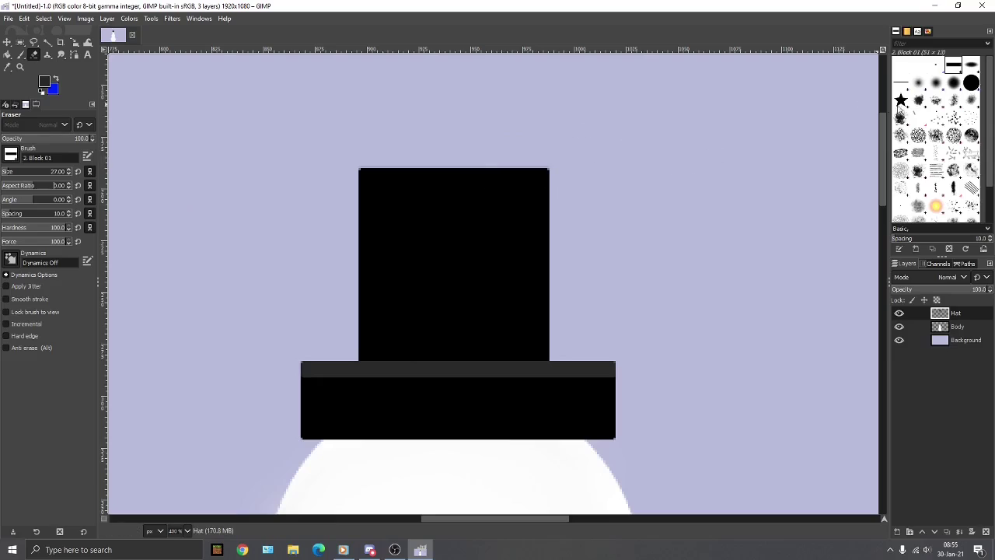
{"action": "left_click", "coordinate": [971, 84]}
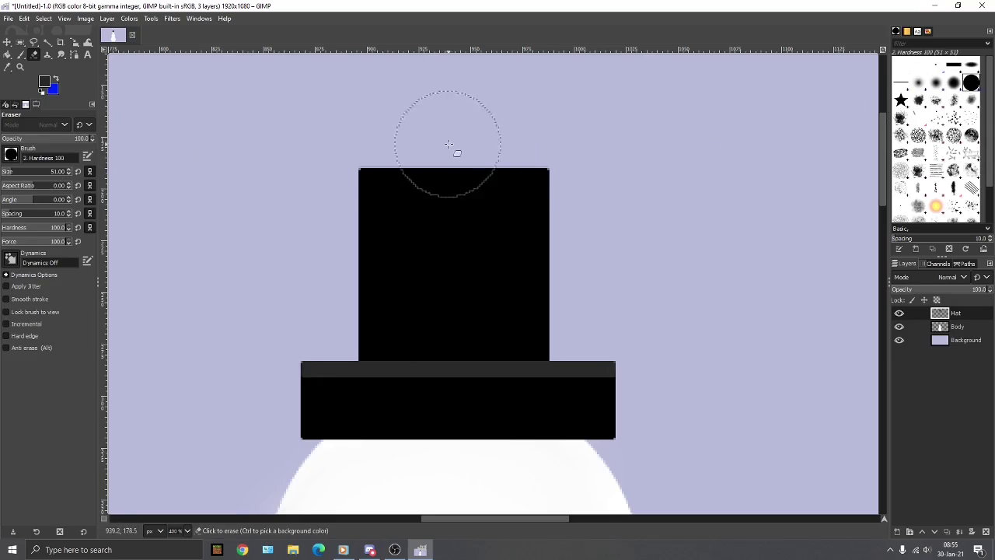
Erase the sharp corners of the hat's crown and brim on the Hat layer to round them off
{"action": "left_click", "coordinate": [587, 148]}
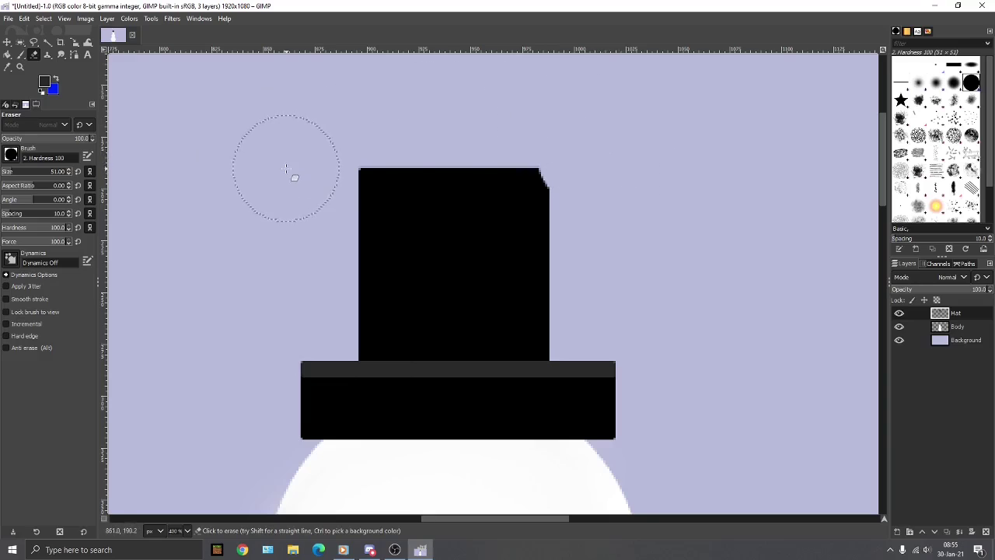
{"action": "left_click", "coordinate": [313, 157]}
{"action": "left_click", "coordinate": [646, 331]}
{"action": "scroll", "coordinate": [619, 259], "scroll_direction": "down", "scroll_amount": 2}
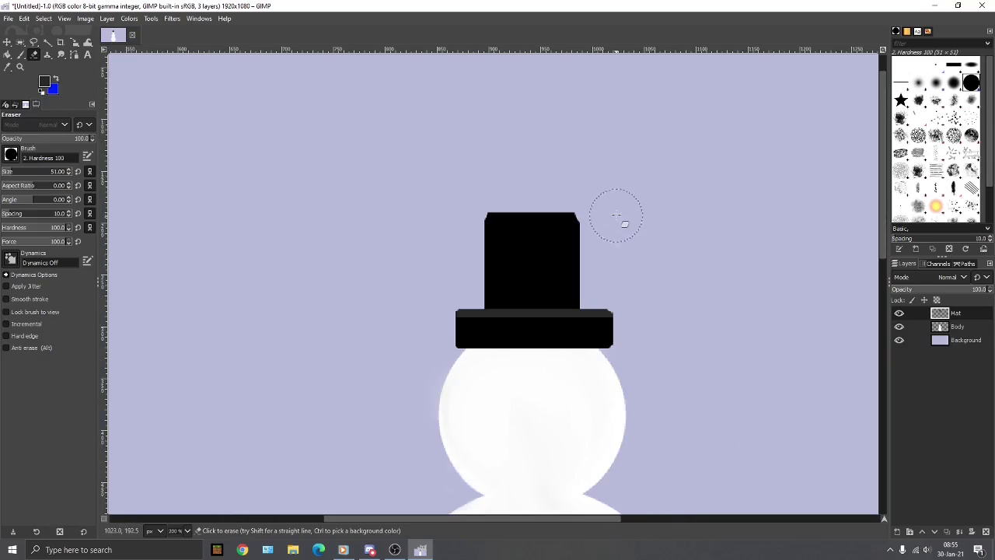
{"action": "key", "text": "ctrl"}
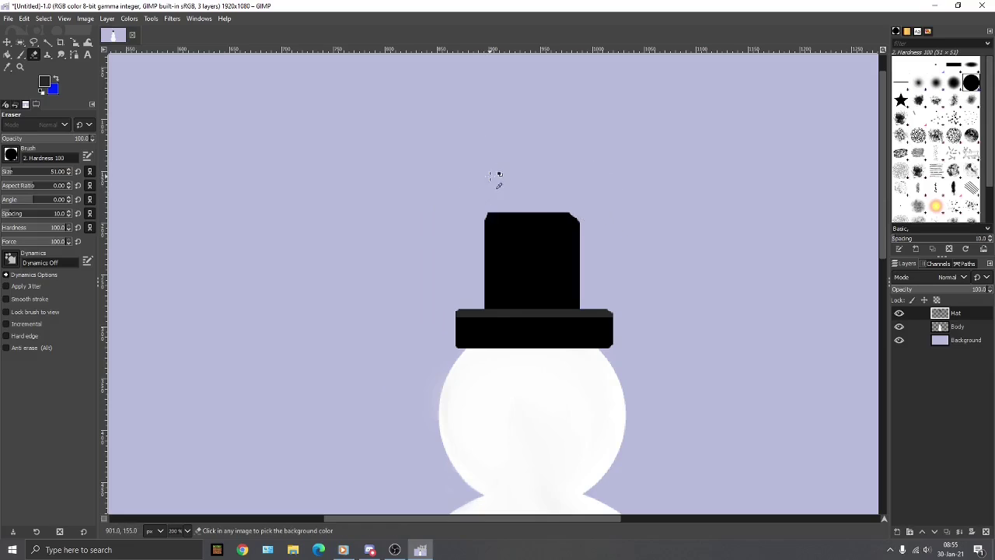
{"action": "scroll", "coordinate": [542, 207], "scroll_direction": "up", "scroll_amount": 2}
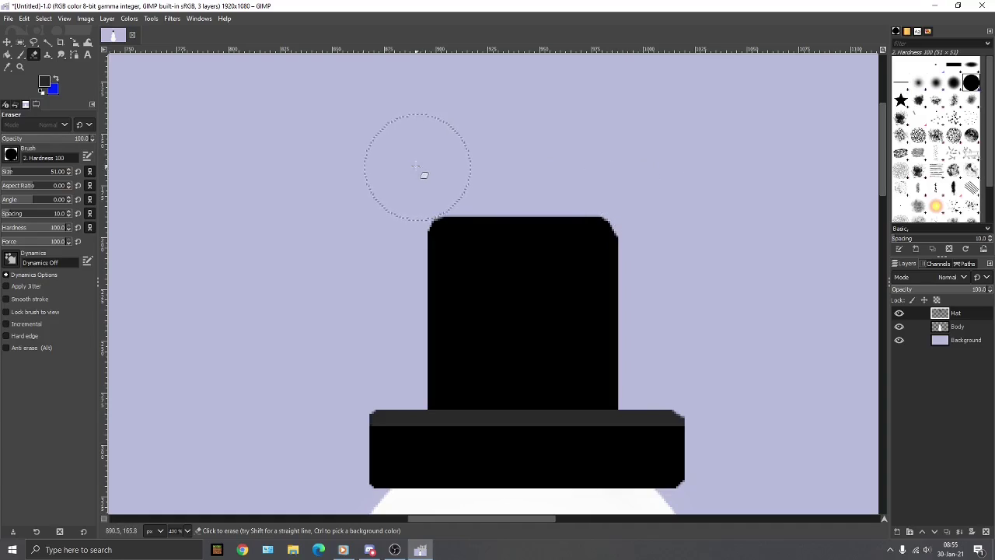
{"action": "scroll", "coordinate": [700, 171], "scroll_direction": "down", "scroll_amount": 2}
{"action": "scroll", "coordinate": [717, 163], "scroll_direction": "down", "scroll_amount": 2}
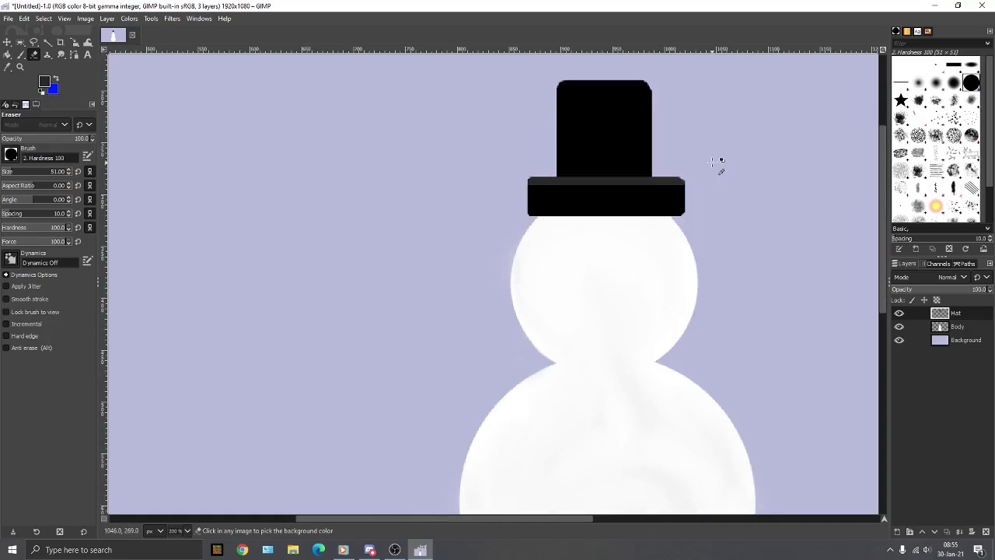
On the Body layer, draw a rectangular selection of about 542 × 330 px around the snowman's bottom ball
{"action": "scroll", "coordinate": [710, 161], "scroll_direction": "down", "scroll_amount": 2}
{"action": "scroll", "coordinate": [700, 159], "scroll_direction": "right", "scroll_amount": 3}
{"action": "scroll", "coordinate": [573, 162], "scroll_direction": "down", "scroll_amount": 1}
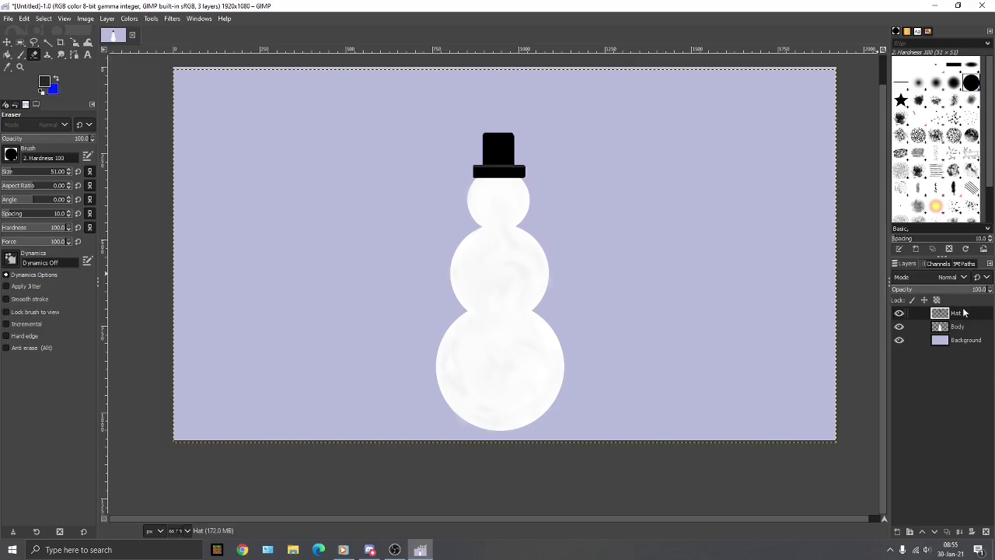
{"action": "left_click", "coordinate": [957, 327]}
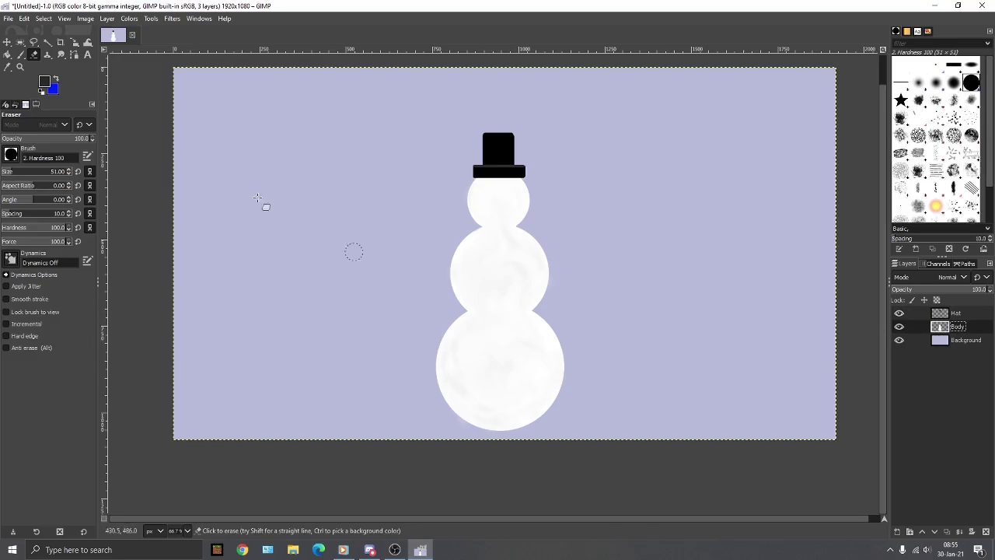
{"action": "key", "text": "r"}
{"action": "left_click_drag", "start_coordinate": [593, 423], "coordinate": [405, 311]}
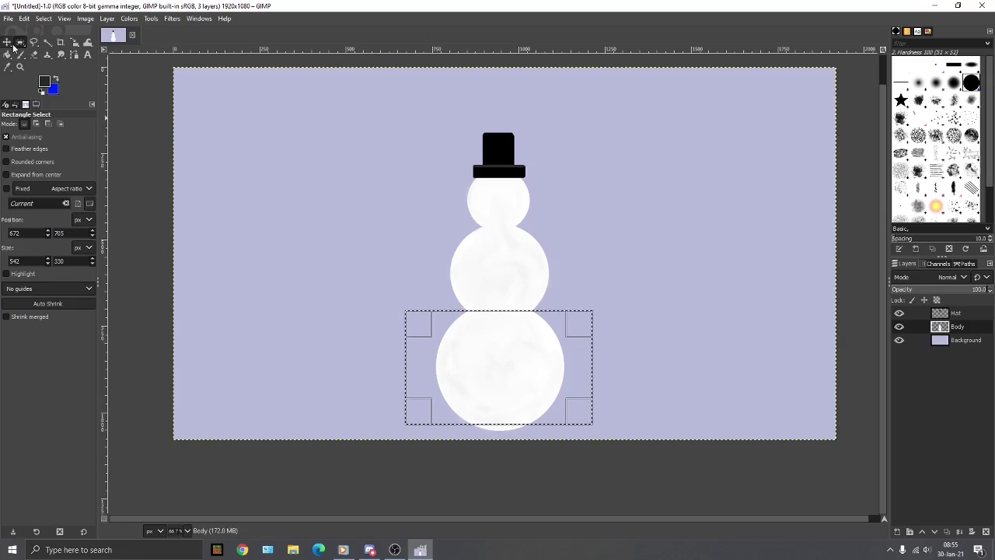
Shift the Body layer slightly upward, and cut the selected bottom ball and paste it back as a floating selection
{"action": "key", "text": "m"}
{"action": "left_click_drag", "start_coordinate": [466, 378], "coordinate": [499, 363]}
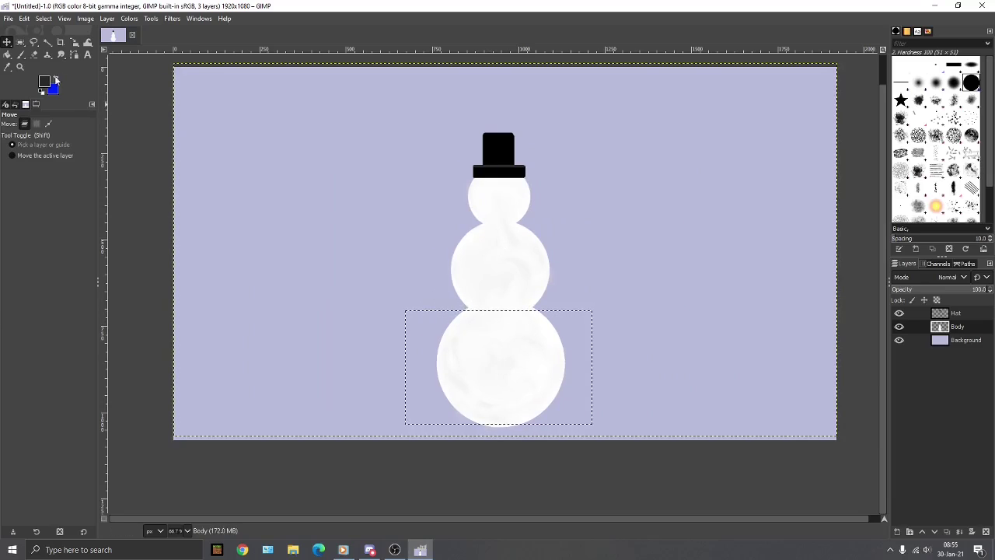
{"action": "key", "text": "r"}
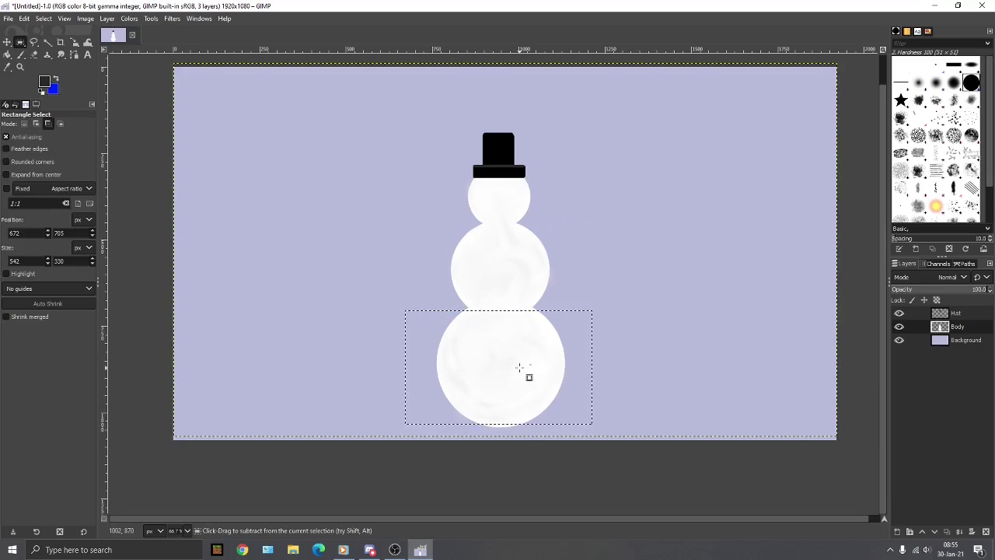
{"action": "right_click", "coordinate": [520, 367]}
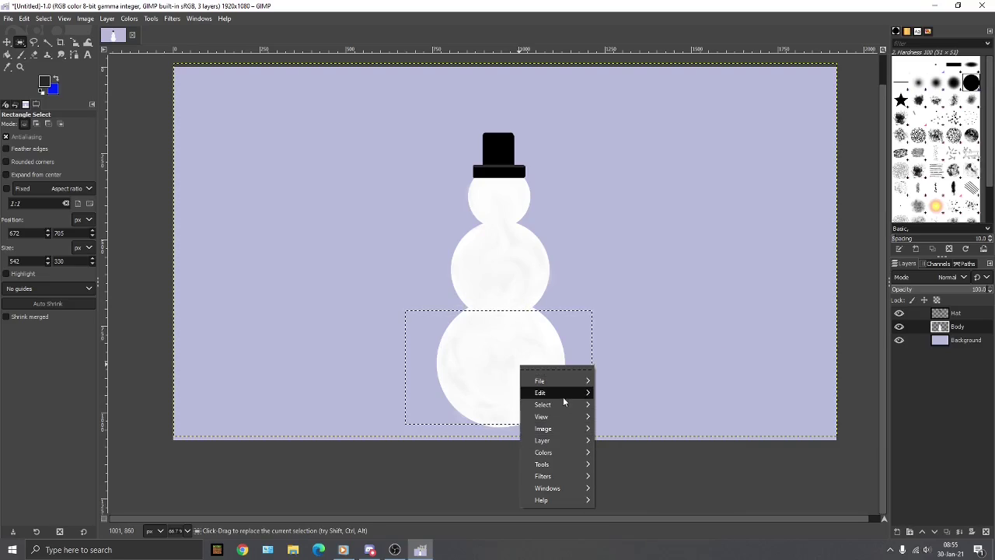
{"action": "key", "text": "Escape"}
{"action": "key", "text": "ctrl+x"}
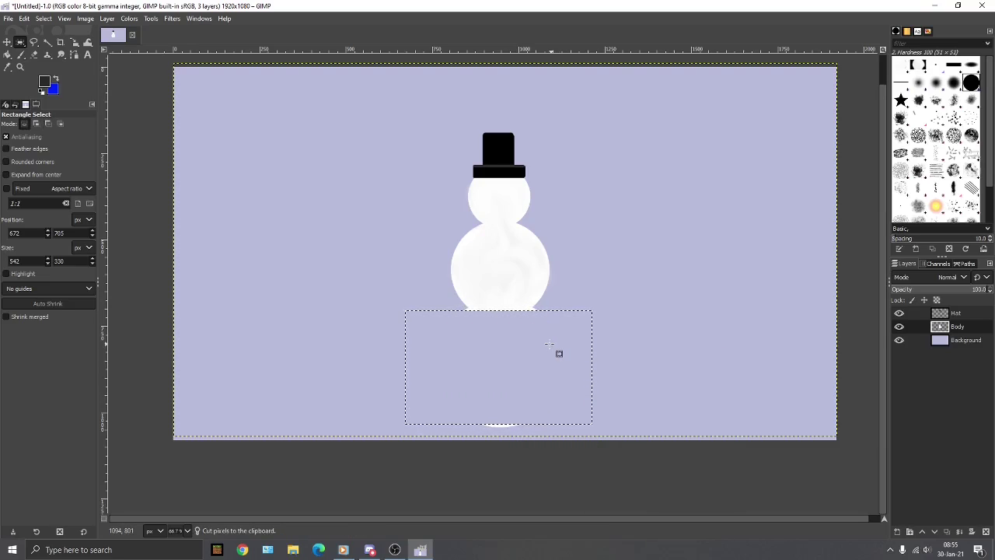
{"action": "key", "text": "ctrl+v"}
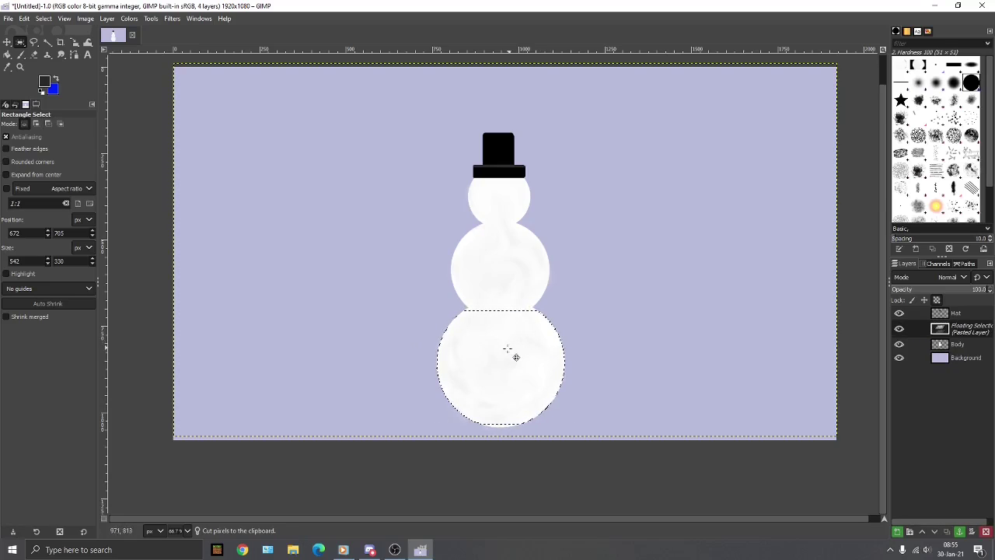
Try moving the pasted bottom ball away from the snowman, and undo the move
{"action": "left_click", "coordinate": [8, 40]}
{"action": "left_click_drag", "start_coordinate": [441, 359], "coordinate": [383, 339]}
{"action": "key", "text": "ctrl+z"}
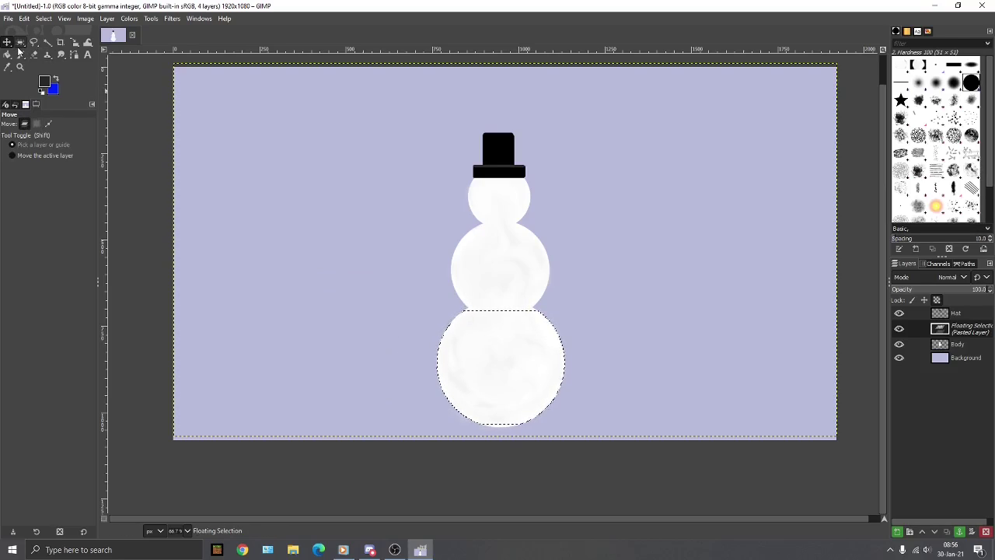
Delete the floating selection, and undo back to the intact snowman at its original position
{"action": "right_click", "coordinate": [975, 332]}
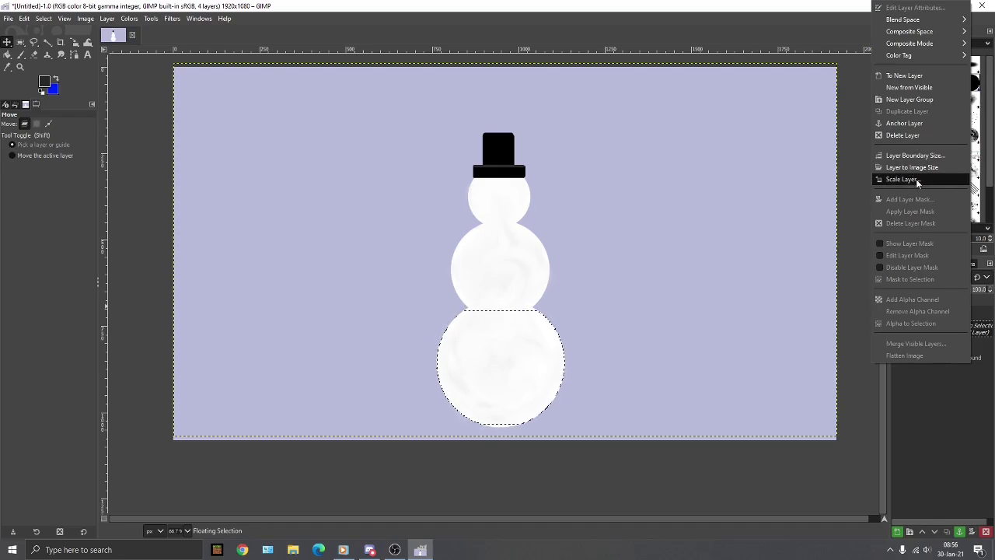
{"action": "left_click", "coordinate": [910, 136]}
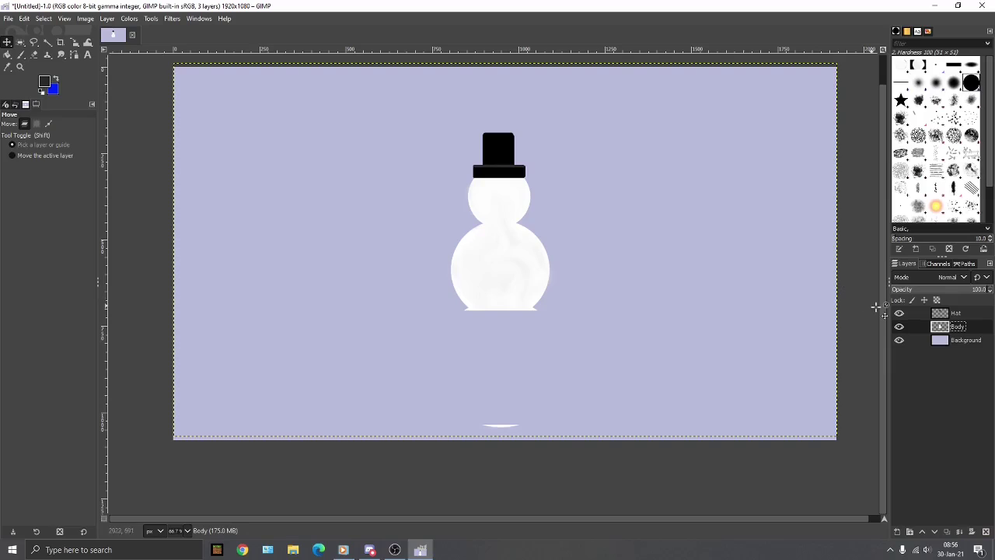
{"action": "key", "text": "ctrl+z"}
{"action": "key", "text": "ctrl+z"}
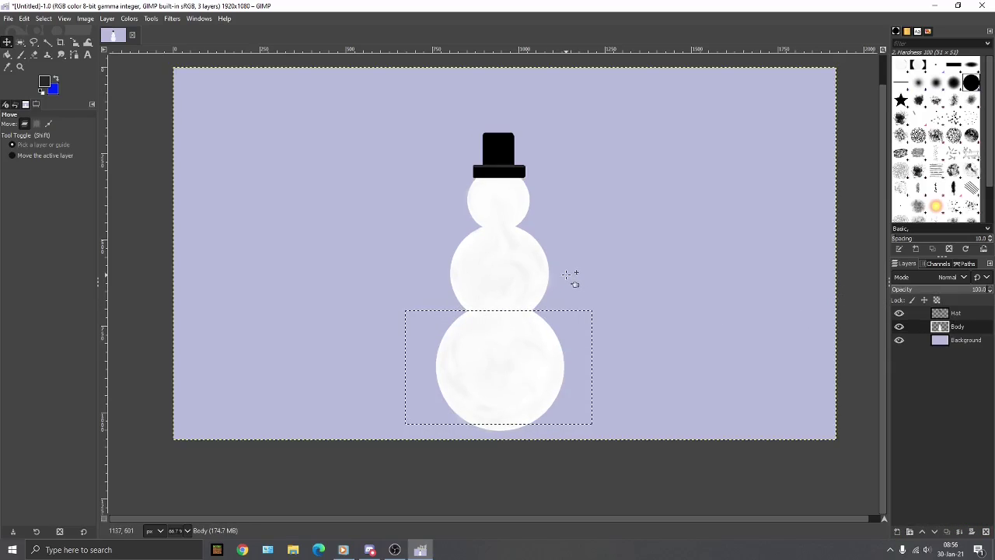
Draw a rectangular selection of about 257 × 220 px in the empty background beside the snowman
{"action": "key", "text": "r"}
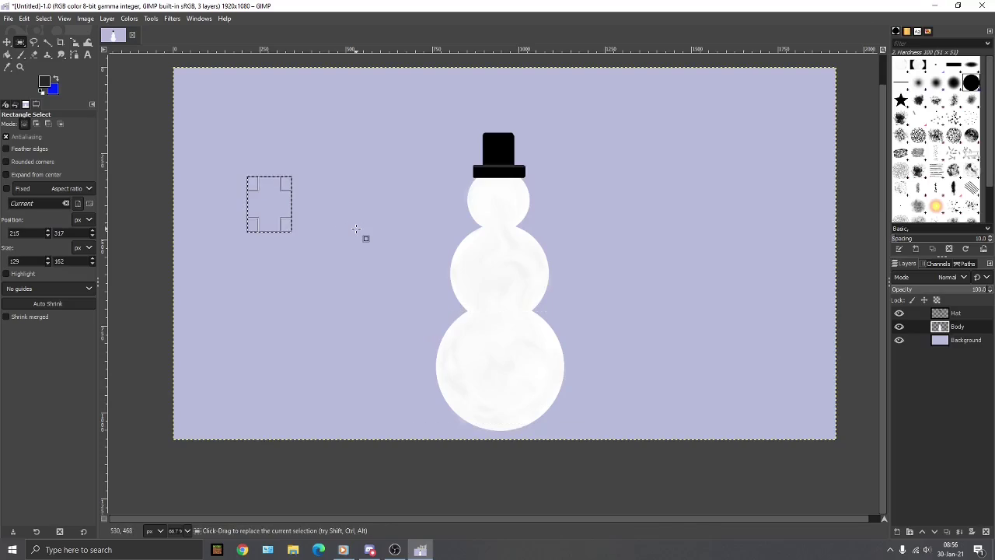
{"action": "key", "text": "ctrl+z"}
{"action": "left_click_drag", "start_coordinate": [356, 235], "coordinate": [267, 161]}
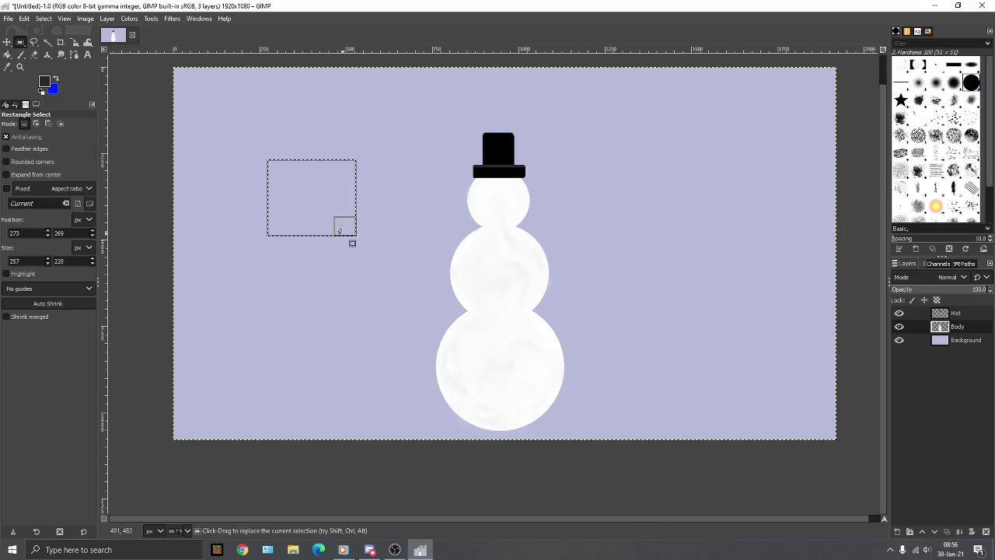
{"action": "key", "text": "Return"}
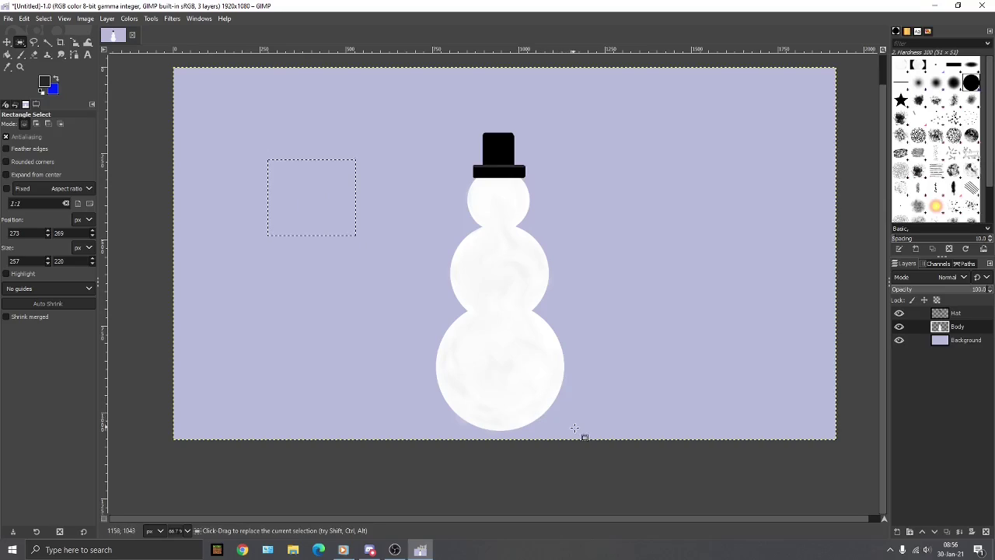
Select an area of about 524 × 906 px around the whole snowman and copy and paste its Body layer pixels
{"action": "left_click_drag", "start_coordinate": [583, 432], "coordinate": [404, 119]}
{"action": "key", "text": "ctrl+c"}
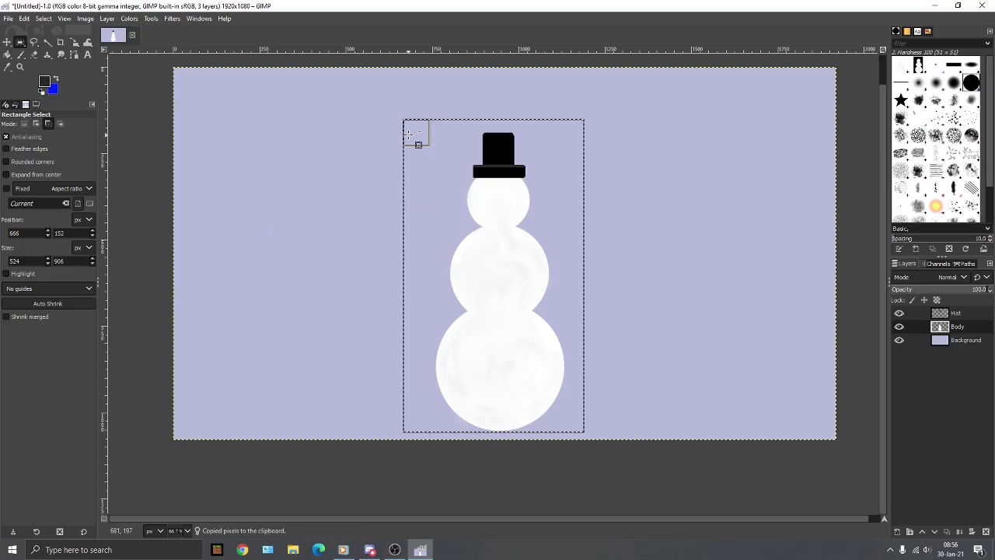
{"action": "key", "text": "ctrl+v"}
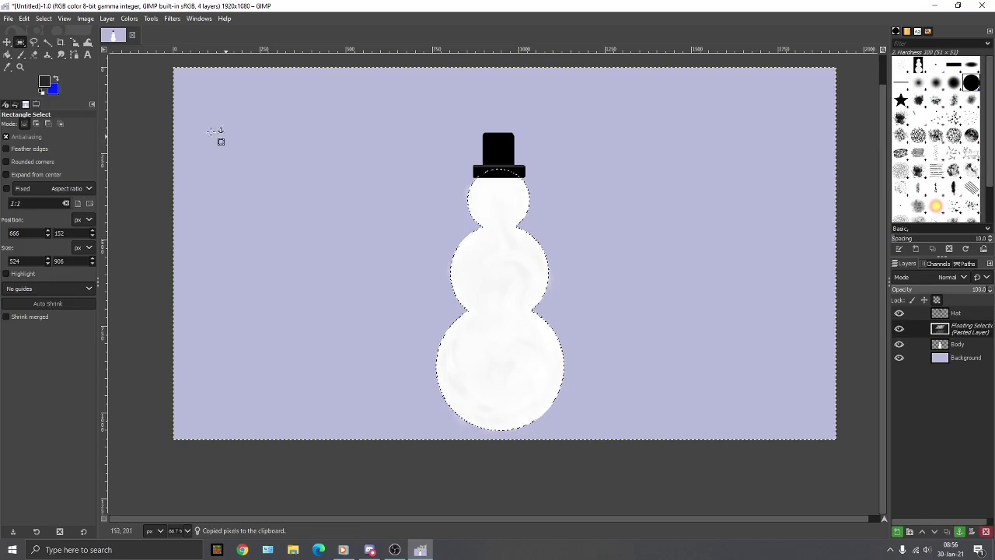
Move the pasted snowman body to the right of the original and anchor it to the Body layer
{"action": "left_click", "coordinate": [7, 41]}
{"action": "left_click_drag", "start_coordinate": [509, 296], "coordinate": [648, 295]}
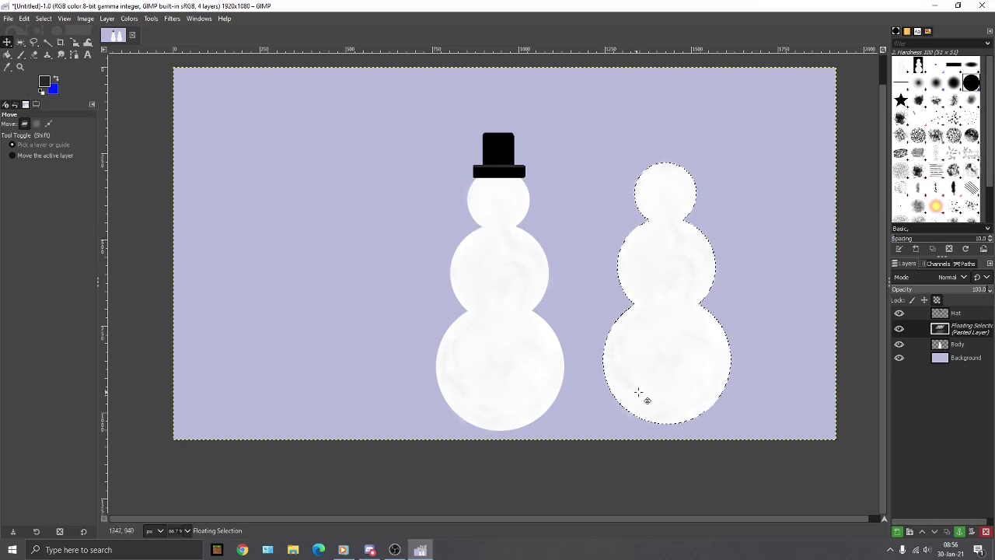
{"action": "right_click", "coordinate": [976, 332]}
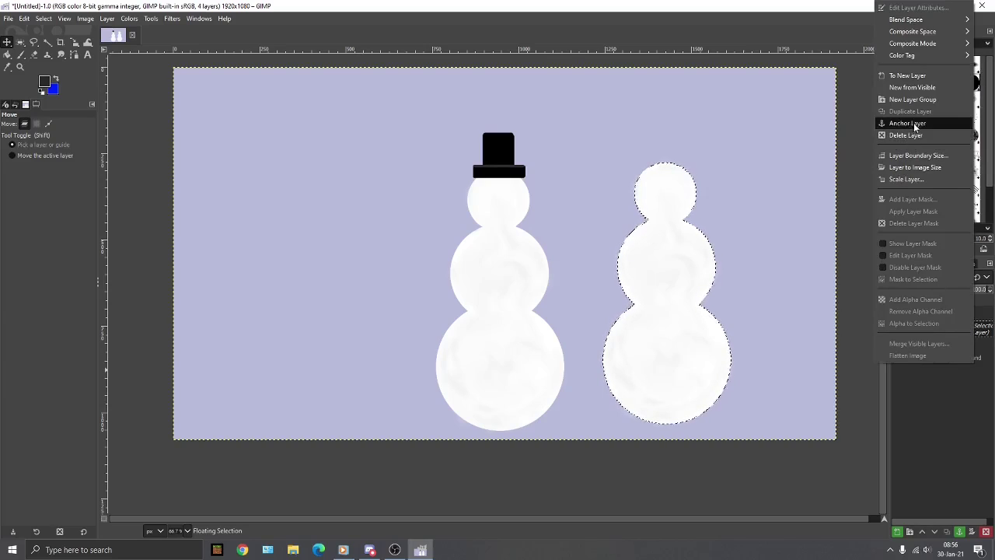
{"action": "left_click", "coordinate": [911, 123]}
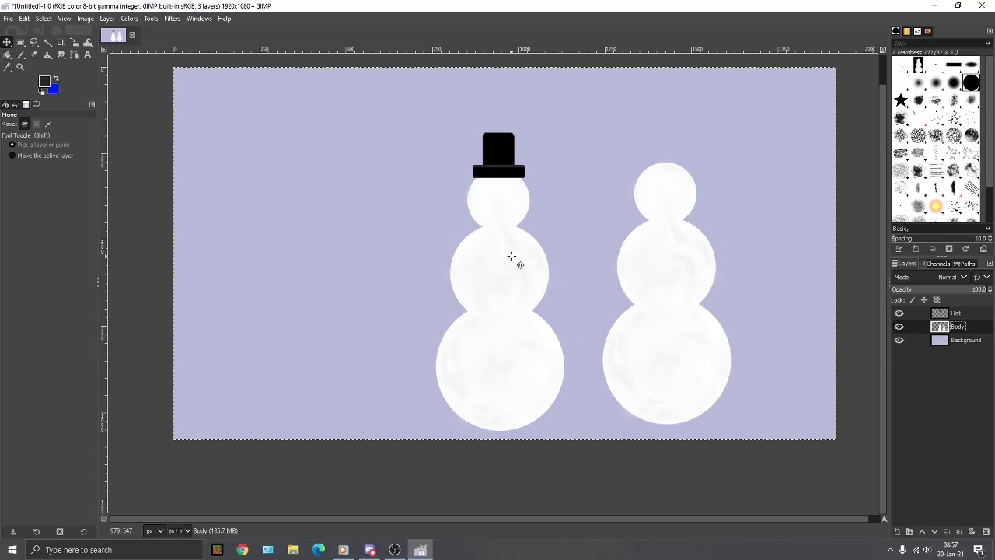
Erase the duplicate snowman from the Body layer using the Eraser with the Block 01 brush at Size 463
{"action": "left_click", "coordinate": [34, 54]}
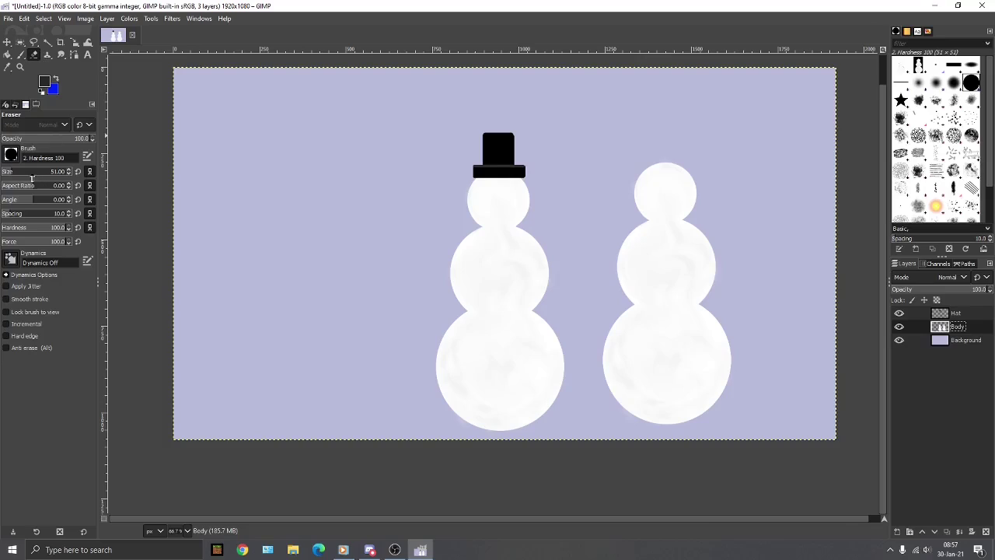
{"action": "left_click", "coordinate": [956, 67]}
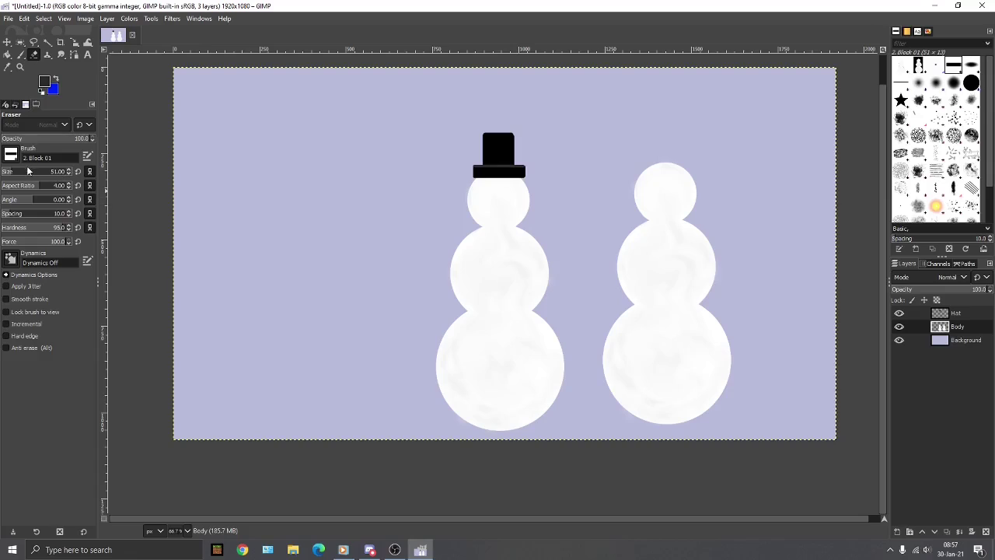
{"action": "left_click_drag", "start_coordinate": [27, 171], "coordinate": [35, 171]}
{"action": "mouse_move", "coordinate": [674, 152]}
{"action": "left_mouse_down"}
{"action": "mouse_move", "coordinate": [684, 422]}
{"action": "mouse_move", "coordinate": [689, 240]}
{"action": "left_mouse_up"}
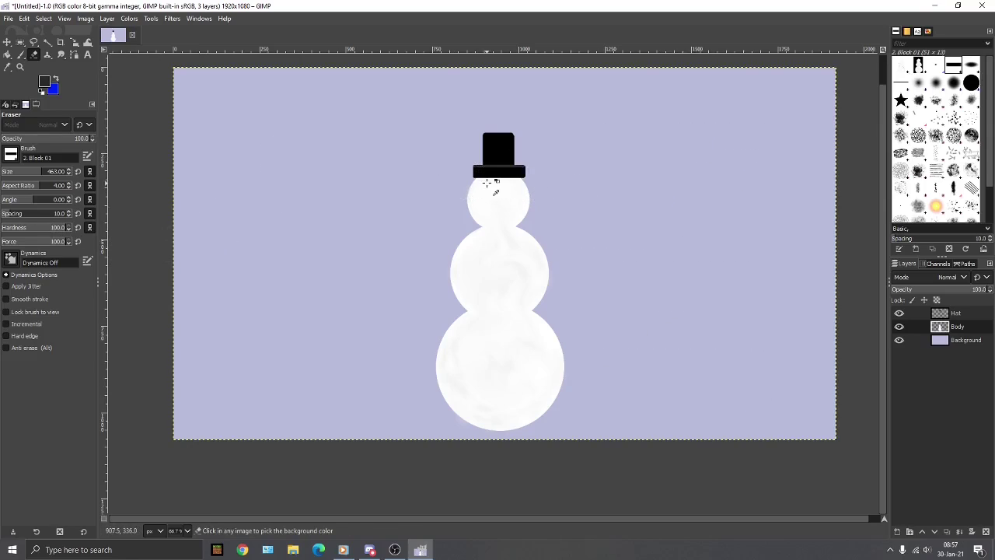
Set up the Paintbrush with the round Hardness 100 brush at Size 26 for painting the snowman's face
{"action": "key", "text": "1"}
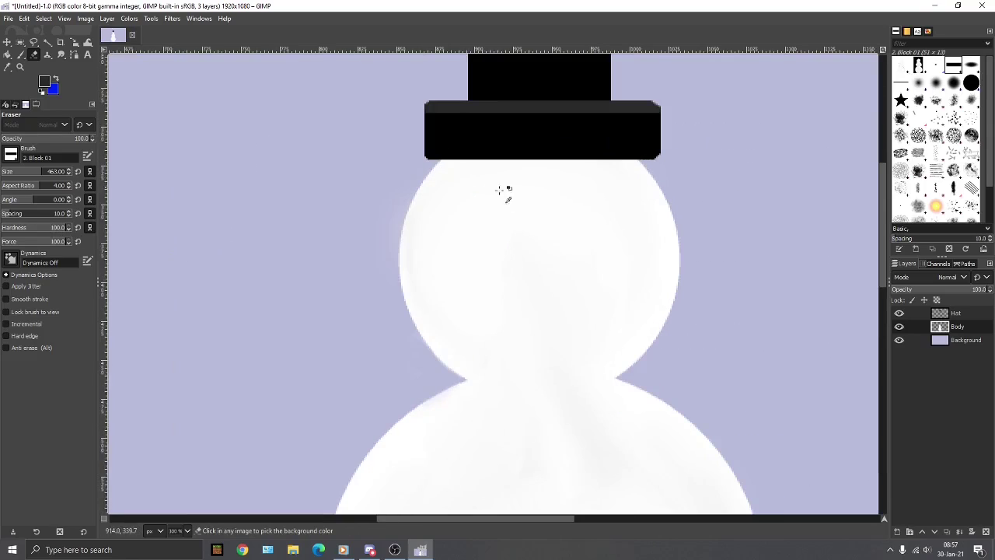
{"action": "left_click", "coordinate": [21, 54]}
{"action": "left_click", "coordinate": [971, 82]}
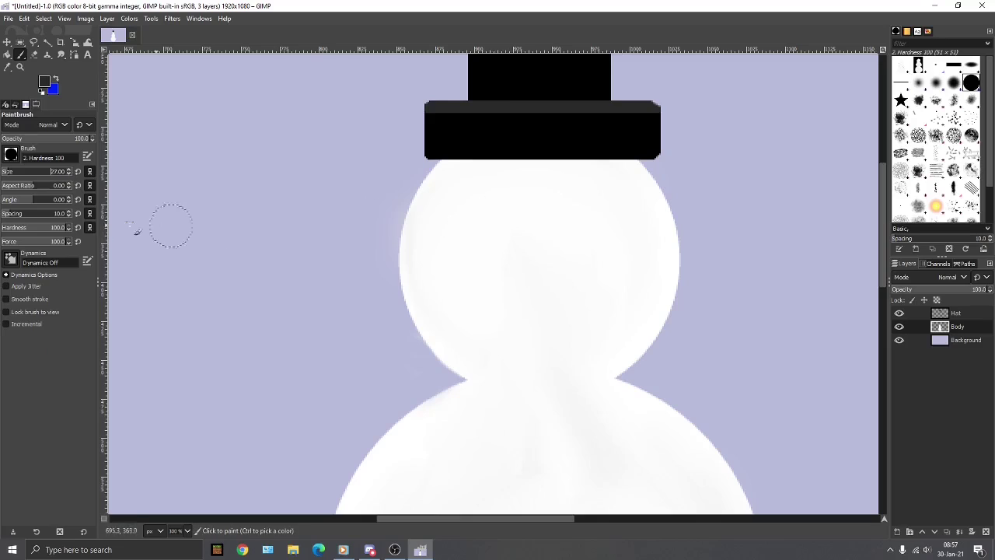
{"action": "left_click", "coordinate": [69, 173]}
{"action": "left_click_drag", "start_coordinate": [71, 173], "coordinate": [71, 177]}
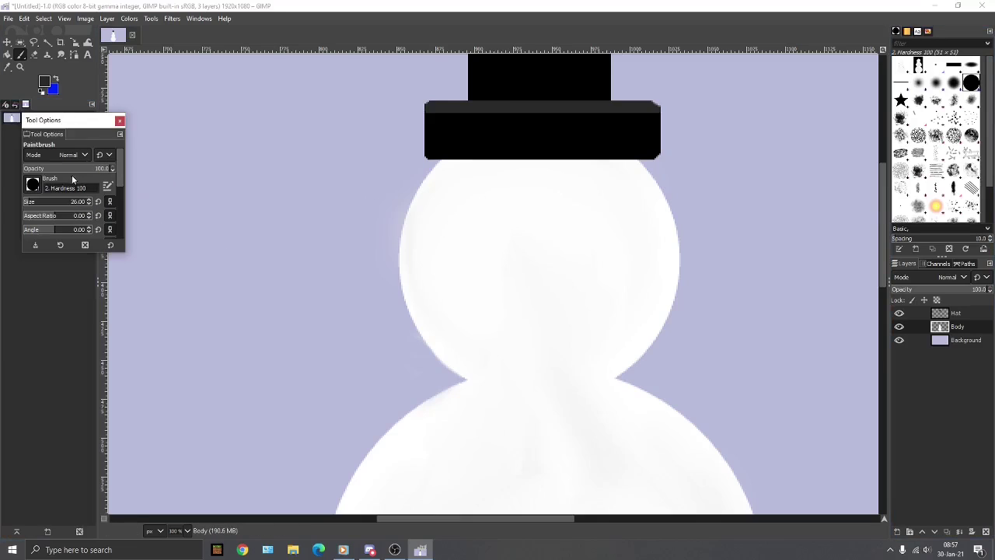
{"action": "mouse_move", "coordinate": [72, 123]}
{"action": "left_mouse_down"}
{"action": "mouse_move", "coordinate": [153, 142]}
{"action": "mouse_move", "coordinate": [54, 120]}
{"action": "left_mouse_up"}
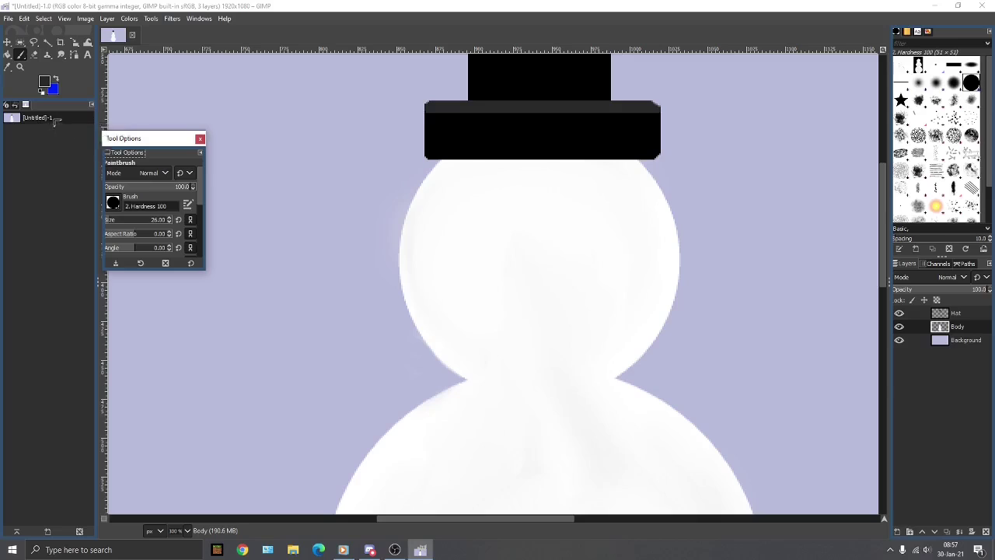
{"action": "left_click_drag", "start_coordinate": [55, 65], "coordinate": [52, 118]}
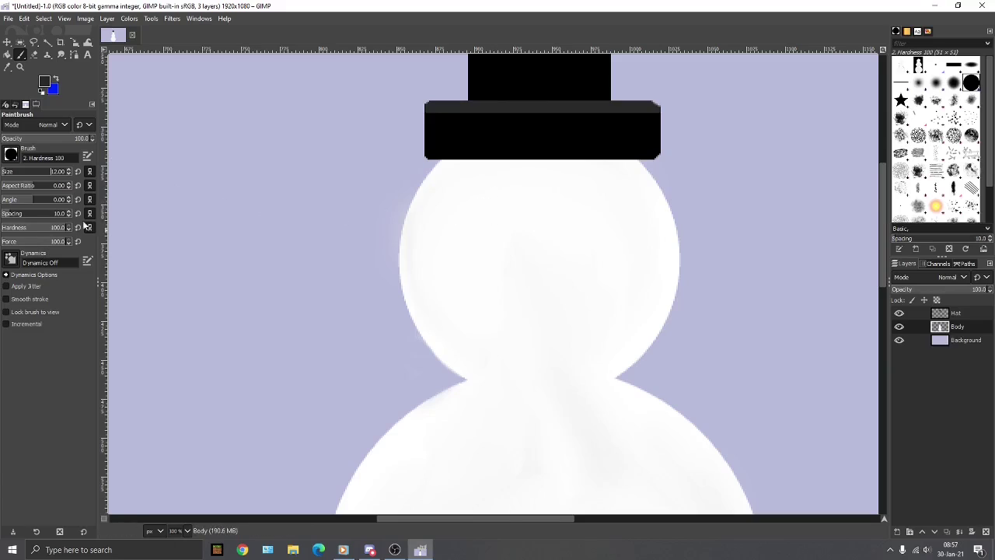
Stamp two dark gray eyes at brush Size 12 and a curved ten-dot smile at Size 8 on the snowman's head
{"action": "left_click", "coordinate": [484, 221]}
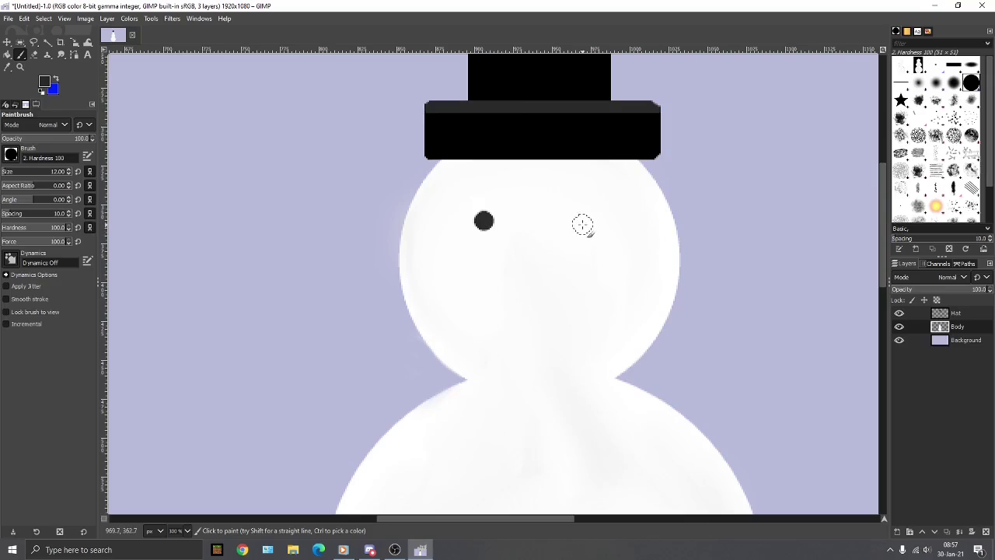
{"action": "left_click", "coordinate": [582, 223]}
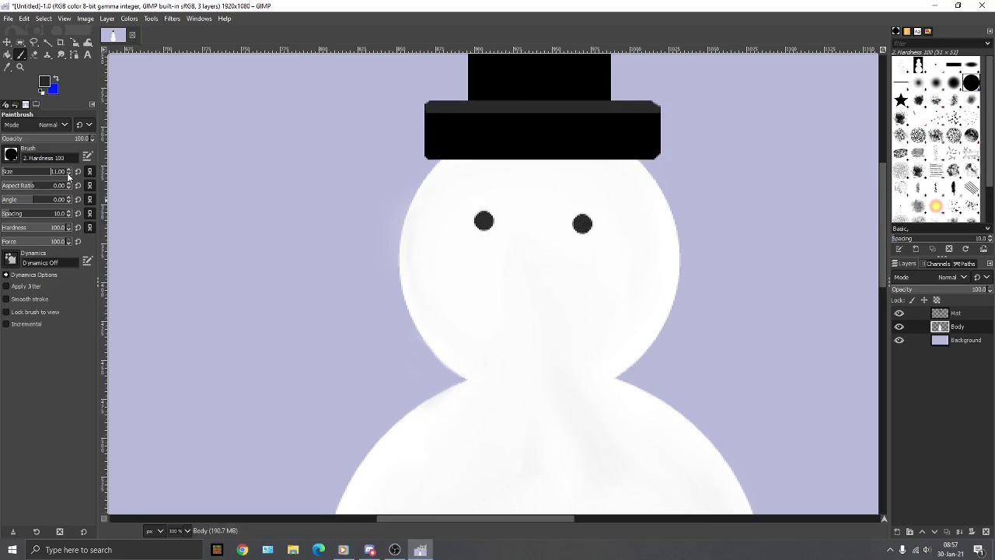
{"action": "left_click", "coordinate": [468, 297]}
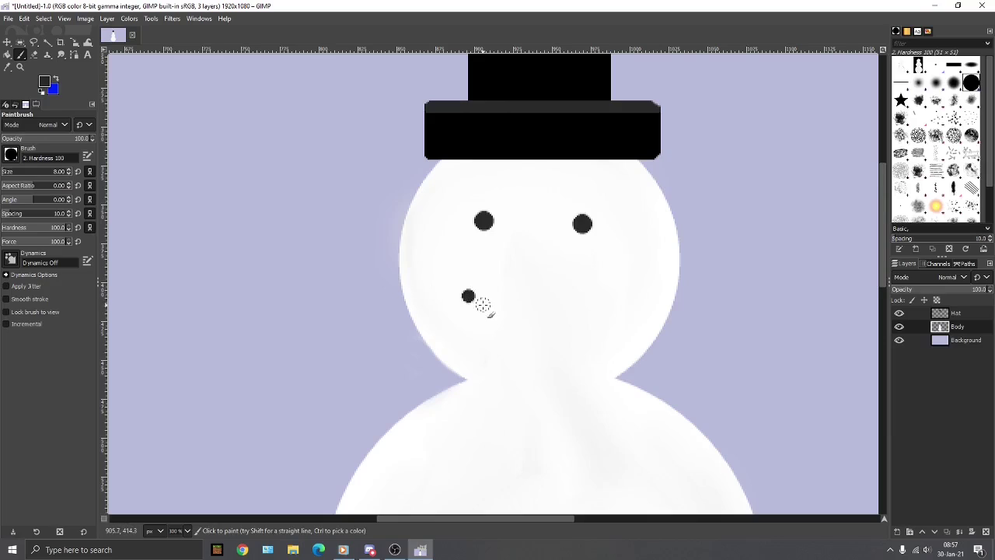
{"action": "left_click", "coordinate": [477, 303]}
{"action": "left_click", "coordinate": [491, 310]}
{"action": "left_click", "coordinate": [509, 313]}
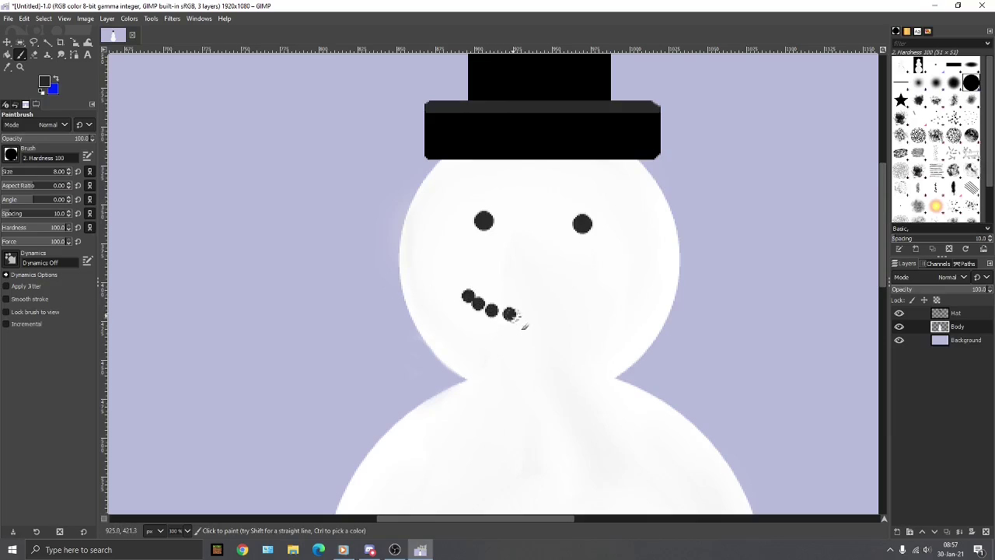
{"action": "left_click", "coordinate": [528, 318]}
{"action": "left_click", "coordinate": [546, 318]}
{"action": "left_click", "coordinate": [562, 316]}
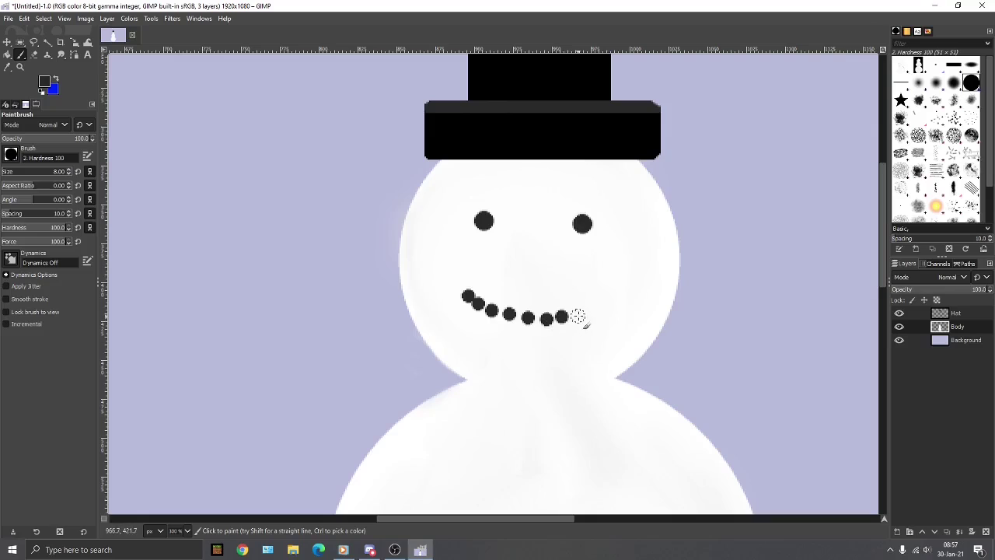
{"action": "left_click", "coordinate": [579, 313]}
{"action": "left_click", "coordinate": [592, 306]}
{"action": "left_click", "coordinate": [601, 298]}
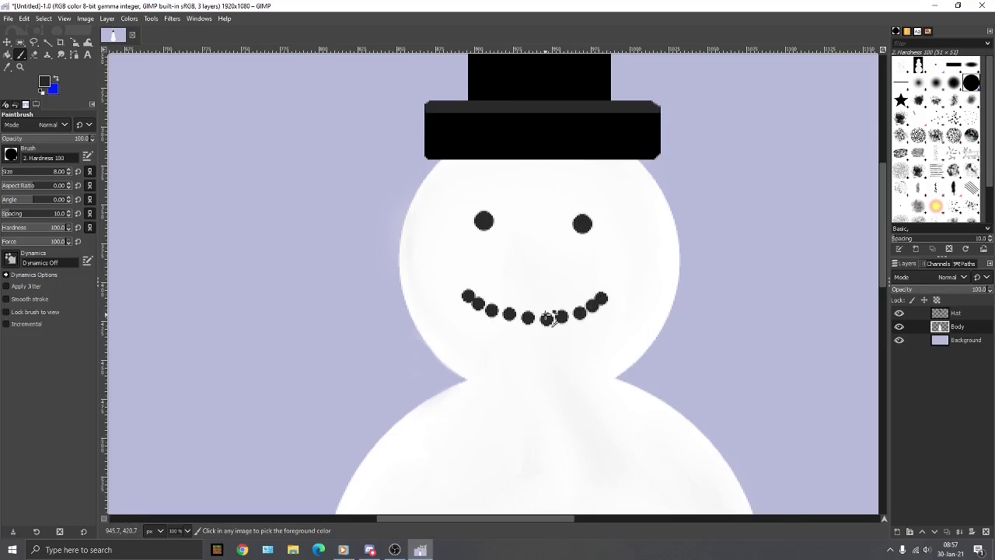
Set the background color to white (ffffff), with the view close up on the snowman's eyes
{"action": "scroll", "coordinate": [548, 315], "scroll_direction": "up", "scroll_amount": 1, "text": "ctrl"}
{"action": "scroll", "coordinate": [548, 319], "scroll_direction": "up", "scroll_amount": 1, "text": "ctrl"}
{"action": "scroll", "coordinate": [493, 221], "scroll_direction": "up", "scroll_amount": 3}
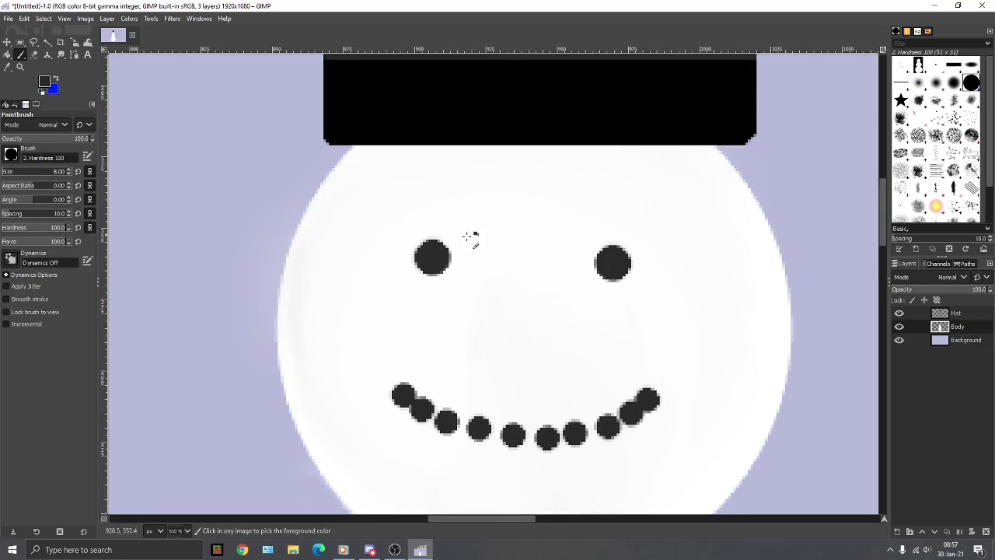
{"action": "scroll", "coordinate": [458, 241], "scroll_direction": "up", "scroll_amount": 2, "text": "ctrl"}
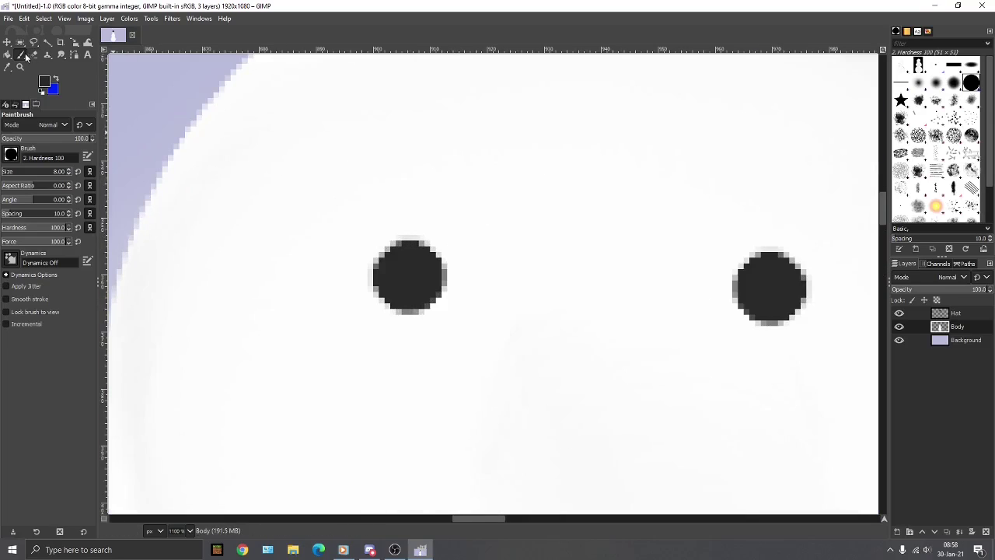
{"action": "left_click", "coordinate": [52, 86]}
{"action": "left_click_drag", "start_coordinate": [56, 89], "coordinate": [14, 39]}
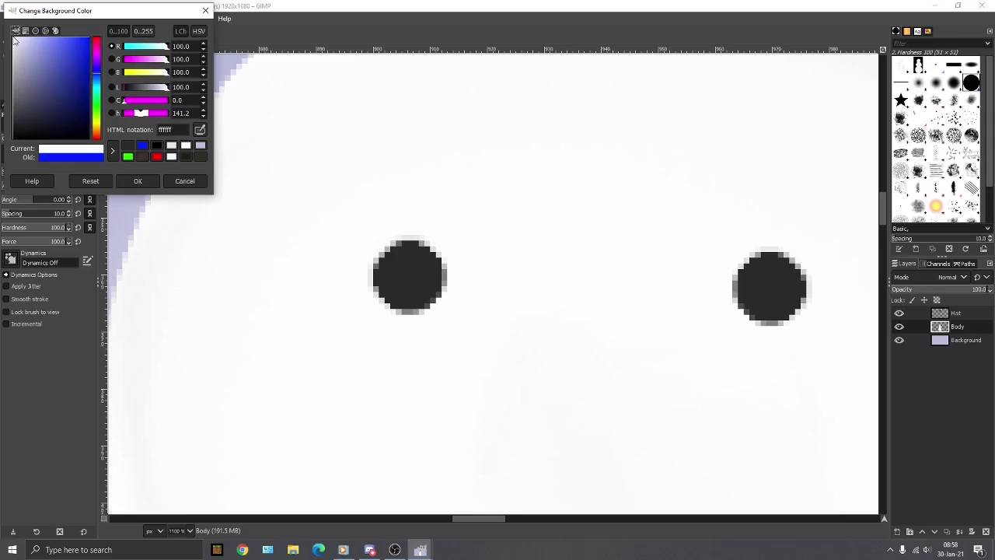
{"action": "key", "text": "Return"}
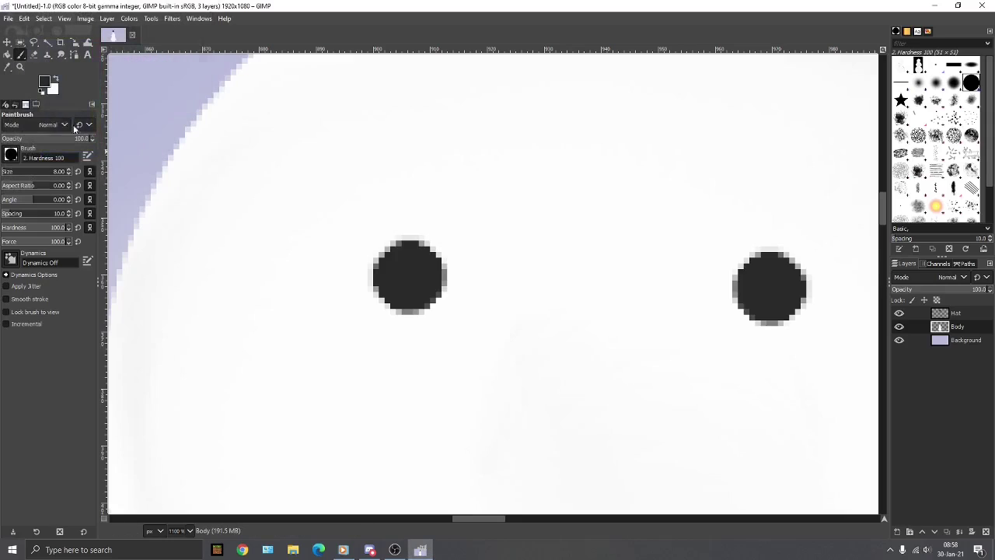
Paint a one-pixel white highlight on each of the snowman's eyes using the Paintbrush at Size 1
{"action": "left_click", "coordinate": [57, 80]}
{"action": "left_click", "coordinate": [69, 174]}
{"action": "left_click", "coordinate": [70, 173]}
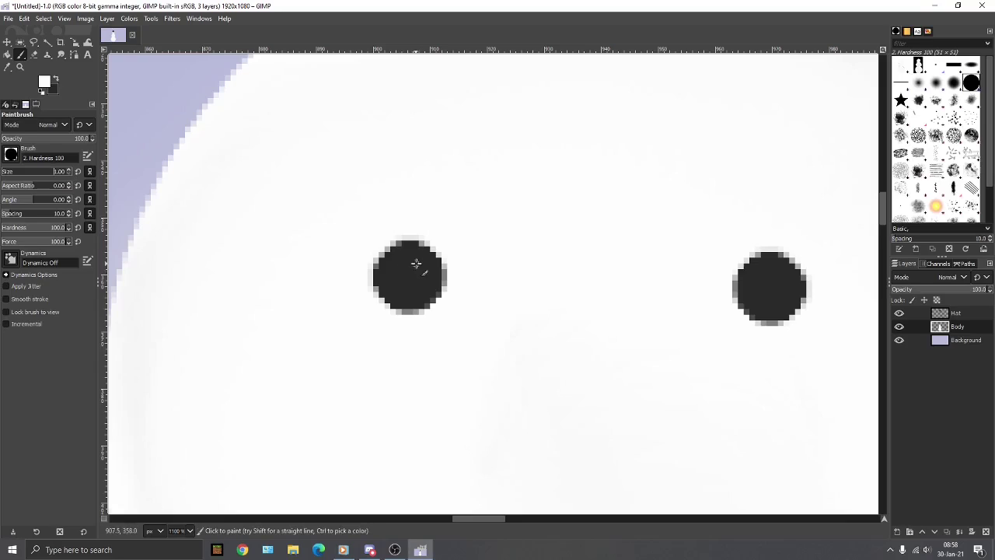
{"action": "left_click", "coordinate": [758, 271]}
{"action": "key", "text": "ctrl+z"}
{"action": "key", "text": "ctrl+z"}
{"action": "left_click", "coordinate": [758, 270]}
{"action": "scroll", "coordinate": [759, 270], "scroll_direction": "up", "scroll_amount": 4}
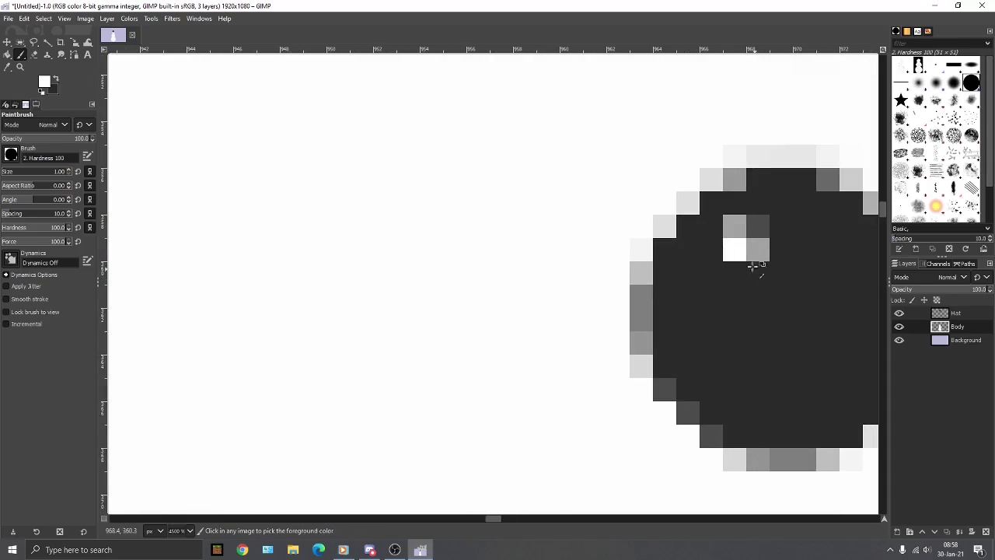
{"action": "key", "text": "ctrl+z"}
{"action": "left_click", "coordinate": [738, 250]}
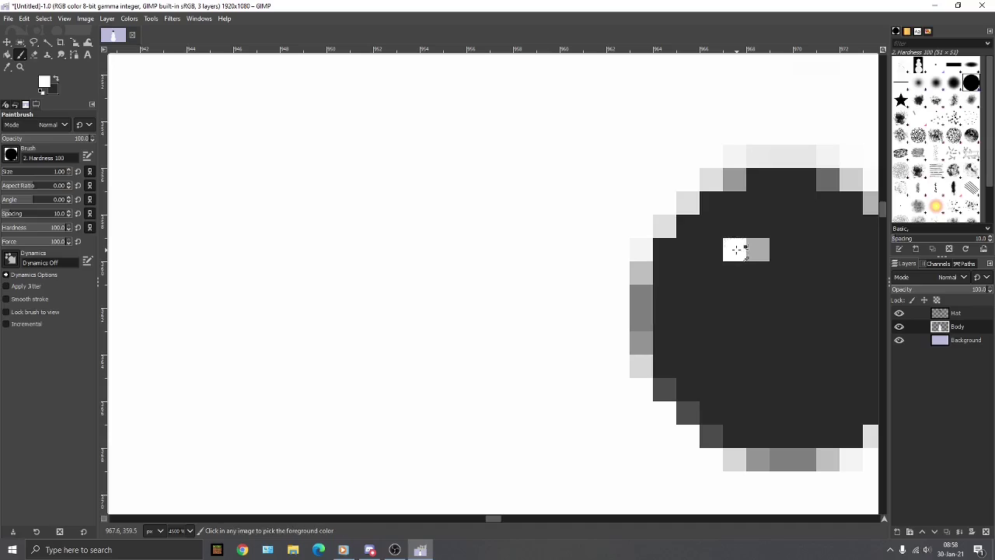
{"action": "key", "text": "ctrl+z"}
{"action": "left_click", "coordinate": [736, 249]}
{"action": "scroll", "coordinate": [760, 311], "scroll_direction": "down", "scroll_amount": 3}
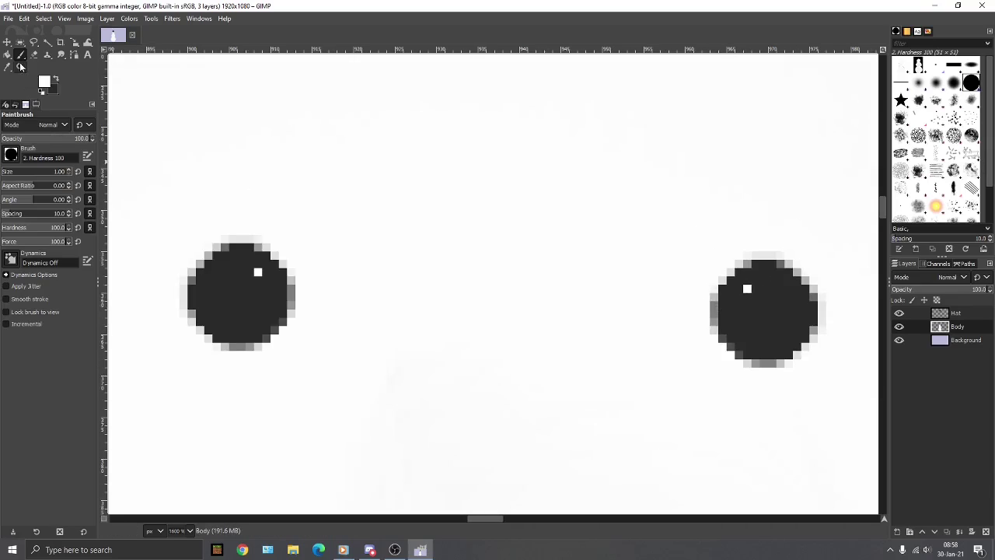
Smudge the white highlights on both eyes slightly downward with Hardness 28 and Force 37
{"action": "left_click", "coordinate": [61, 56]}
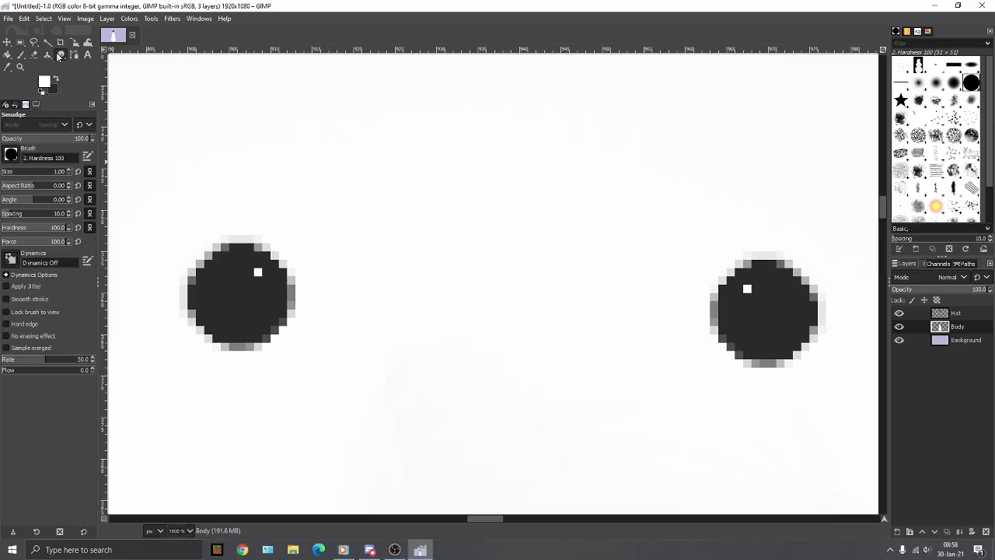
{"action": "left_click", "coordinate": [19, 227]}
{"action": "left_click", "coordinate": [28, 242]}
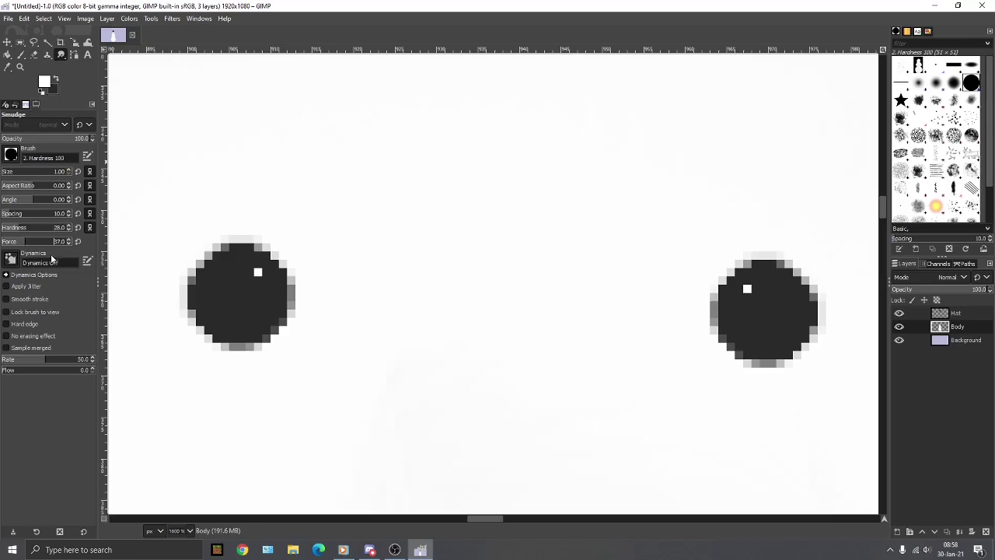
{"action": "left_click_drag", "start_coordinate": [251, 274], "coordinate": [249, 285]}
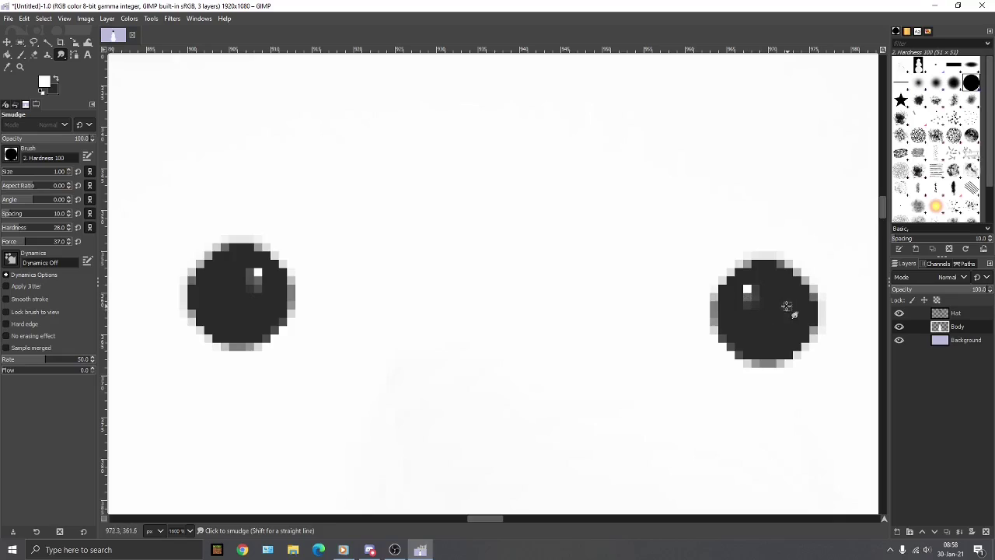
Crop the image closely around the whole snowman to 592 × 951 px, starting at position 636, 129
{"action": "scroll", "coordinate": [565, 216], "scroll_direction": "down", "scroll_amount": 4}
{"action": "scroll", "coordinate": [614, 314], "scroll_direction": "down", "scroll_amount": 2}
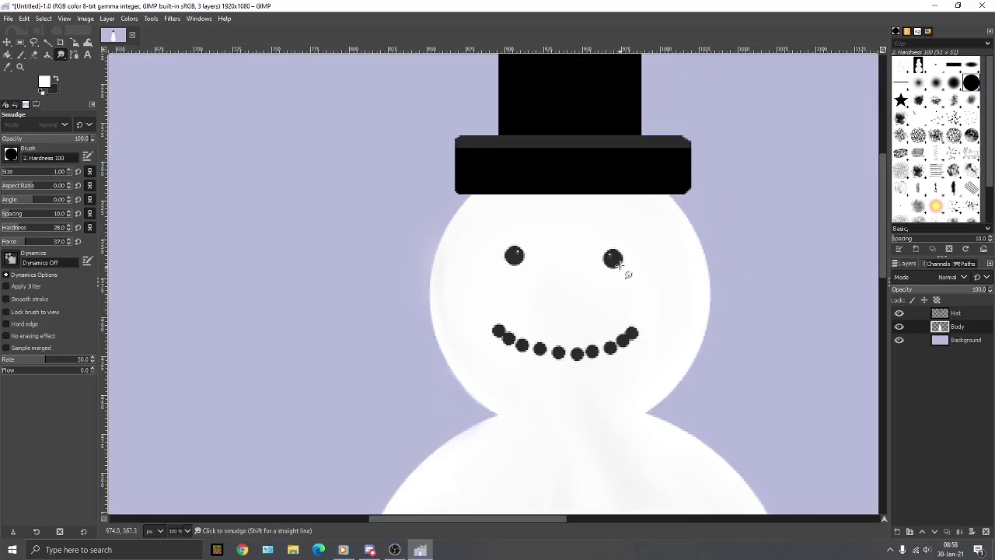
{"action": "scroll", "coordinate": [626, 259], "scroll_direction": "up", "scroll_amount": 1}
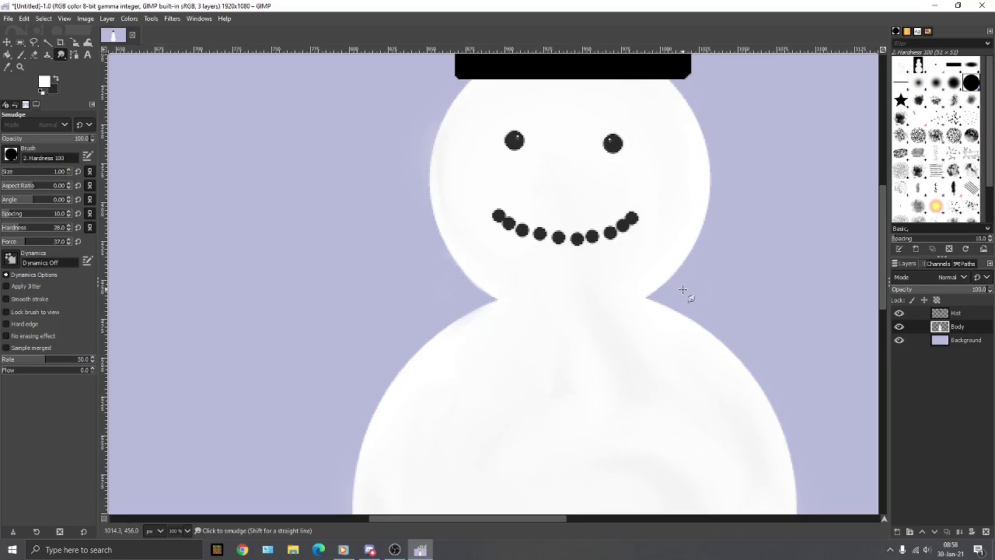
{"action": "key", "text": "ctrl"}
{"action": "scroll", "coordinate": [684, 290], "scroll_direction": "down", "scroll_amount": 1}
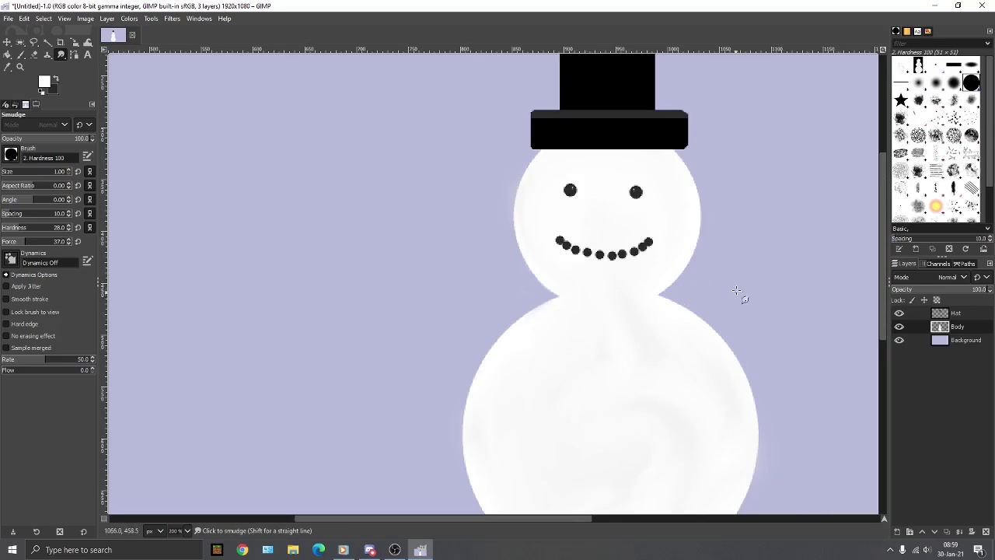
{"action": "scroll", "coordinate": [646, 244], "scroll_direction": "down", "scroll_amount": 4}
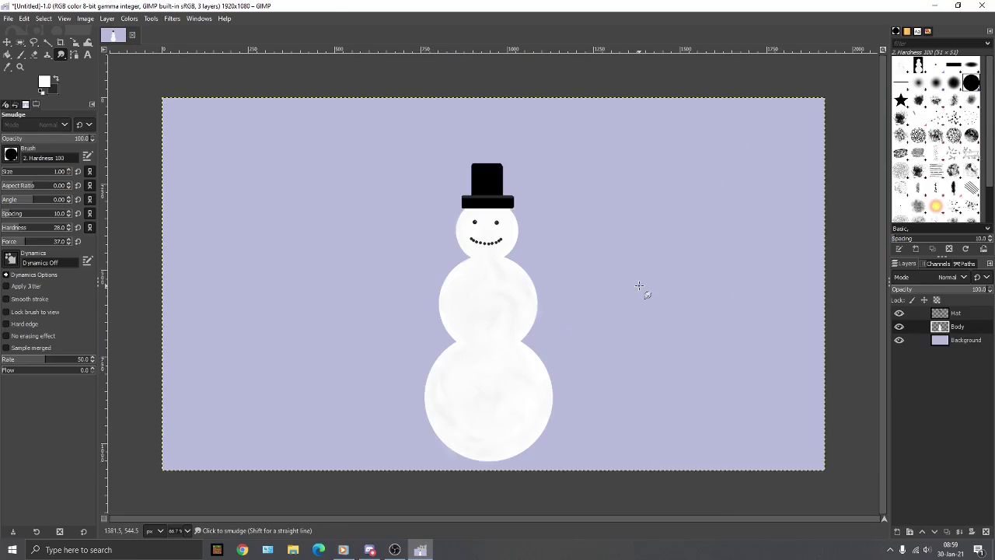
{"action": "left_click", "coordinate": [60, 44]}
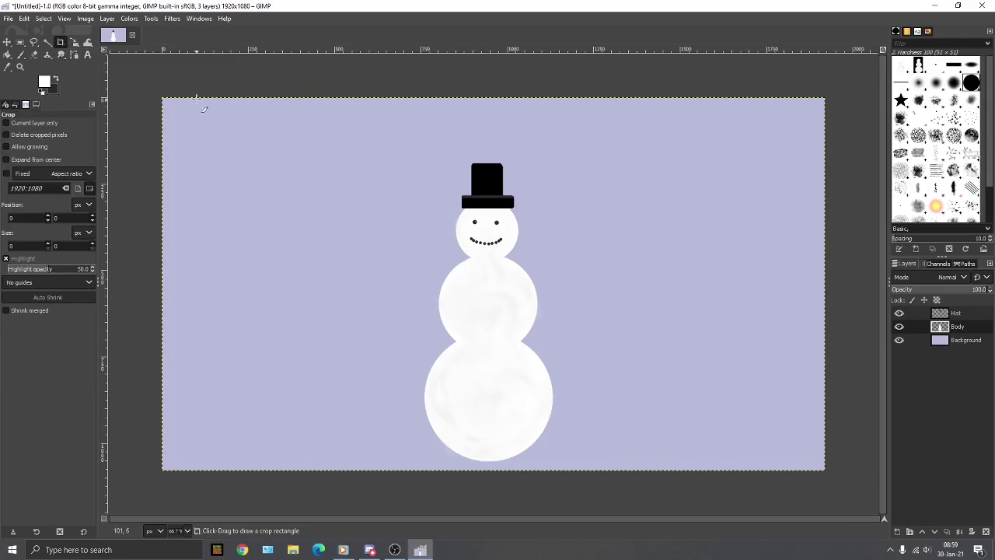
{"action": "left_click_drag", "start_coordinate": [248, 106], "coordinate": [676, 513]}
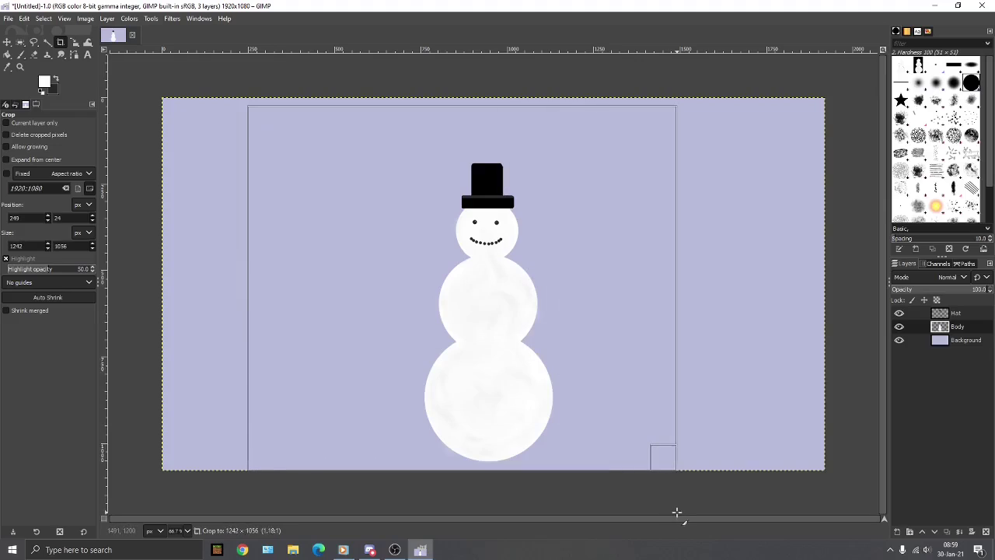
{"action": "left_click_drag", "start_coordinate": [651, 267], "coordinate": [636, 268]}
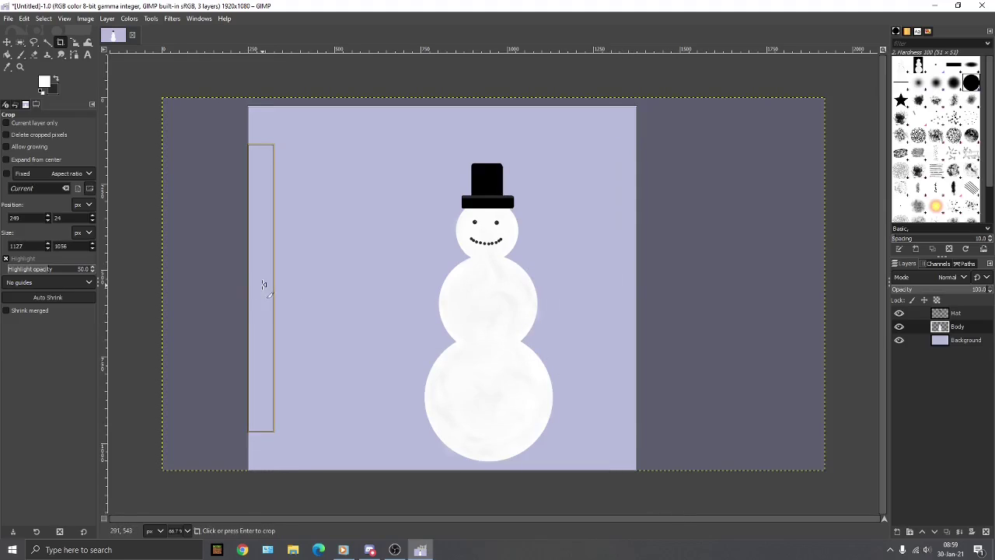
{"action": "left_click_drag", "start_coordinate": [263, 284], "coordinate": [392, 282]}
{"action": "left_click_drag", "start_coordinate": [540, 121], "coordinate": [525, 156]}
{"action": "left_click_drag", "start_coordinate": [624, 329], "coordinate": [586, 328]}
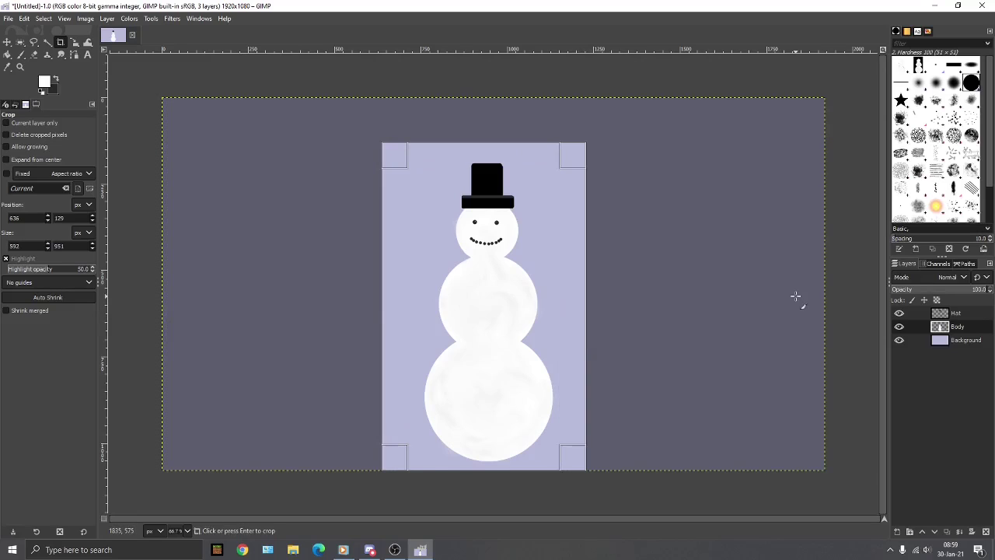
{"action": "key", "text": "Return"}
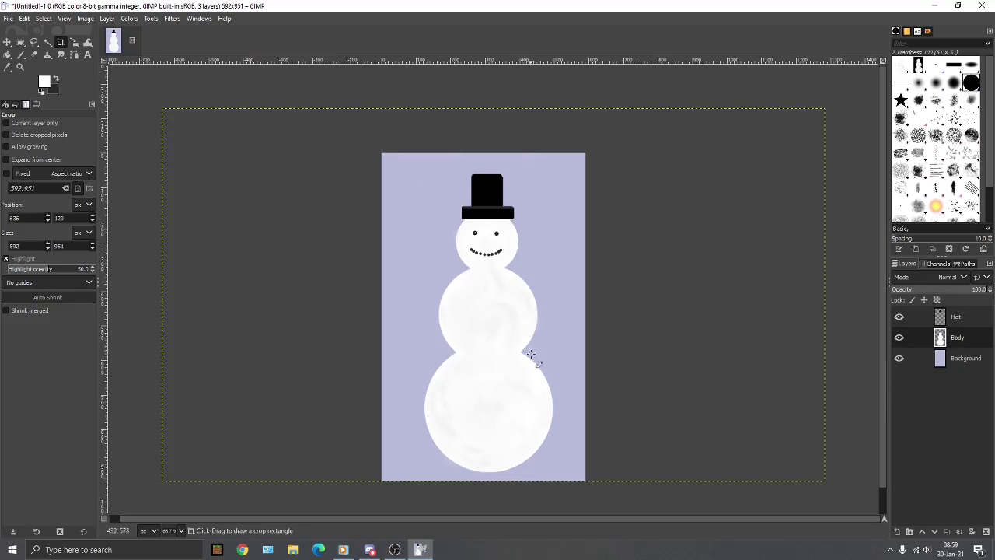
Scale the Hat layer down proportionally to 1076 × 605 px
{"action": "scroll", "coordinate": [531, 355], "scroll_direction": "up", "scroll_amount": 1, "text": "ctrl"}
{"action": "scroll", "coordinate": [531, 355], "scroll_direction": "down", "scroll_amount": 1, "text": "ctrl"}
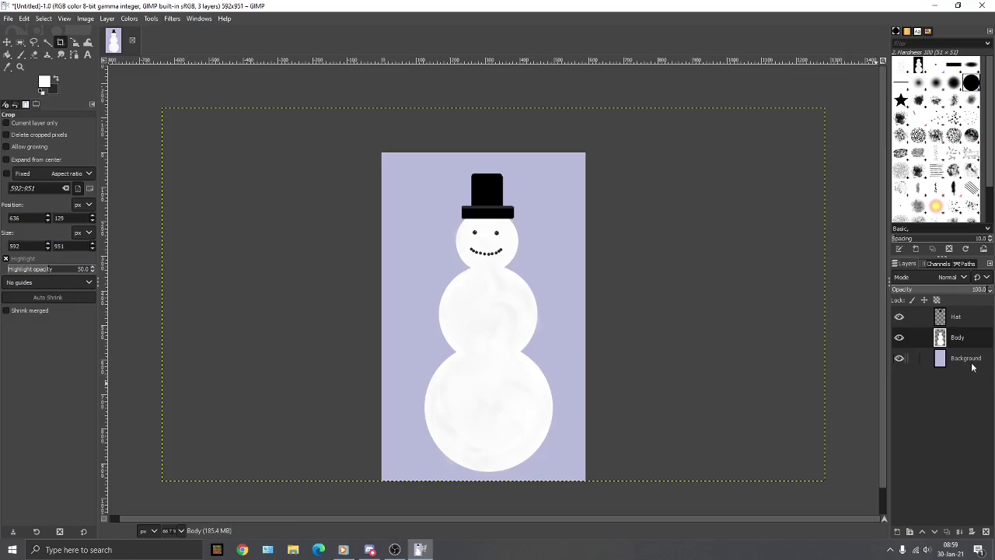
{"action": "left_click", "coordinate": [907, 359]}
{"action": "left_click", "coordinate": [952, 321]}
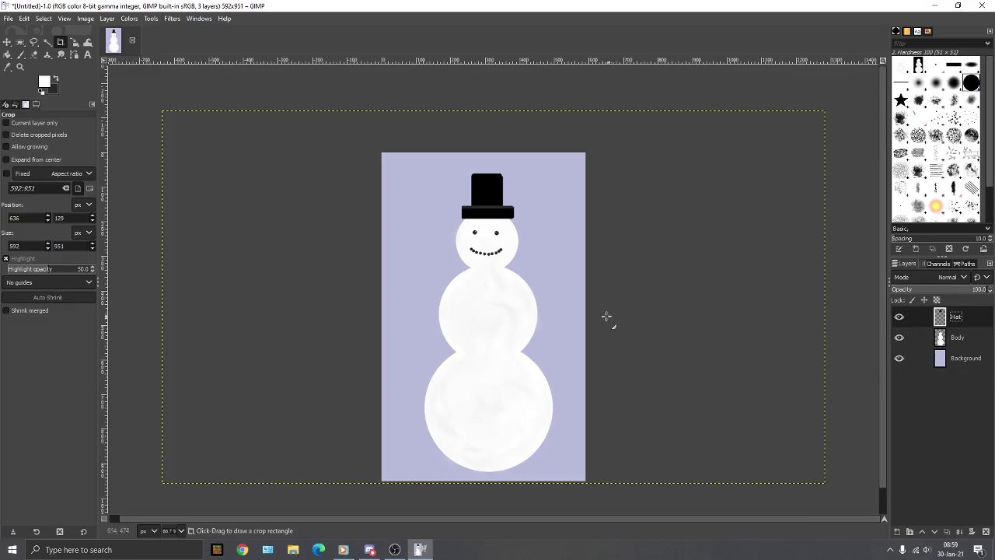
{"action": "left_click", "coordinate": [73, 47]}
{"action": "left_click", "coordinate": [474, 309]}
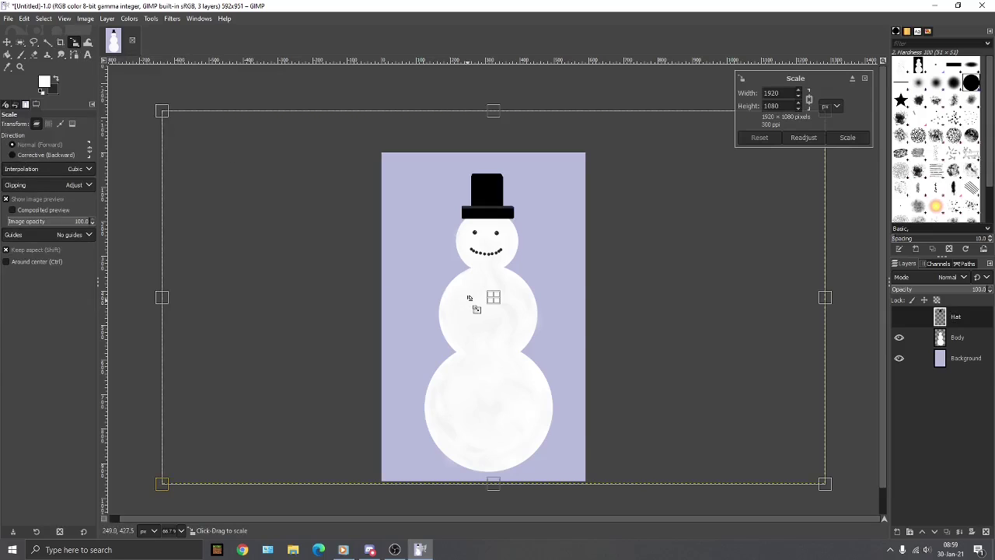
{"action": "mouse_move", "coordinate": [164, 113]}
{"action": "left_mouse_down"}
{"action": "mouse_move", "coordinate": [238, 171]}
{"action": "mouse_move", "coordinate": [158, 121]}
{"action": "left_mouse_up"}
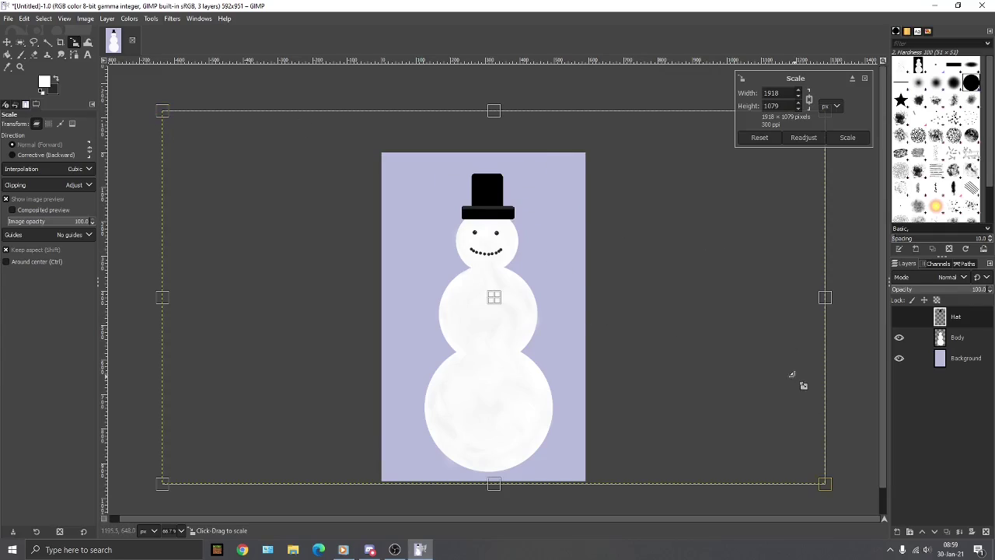
{"action": "left_click_drag", "start_coordinate": [162, 114], "coordinate": [512, 305]}
{"action": "key", "text": "Return"}
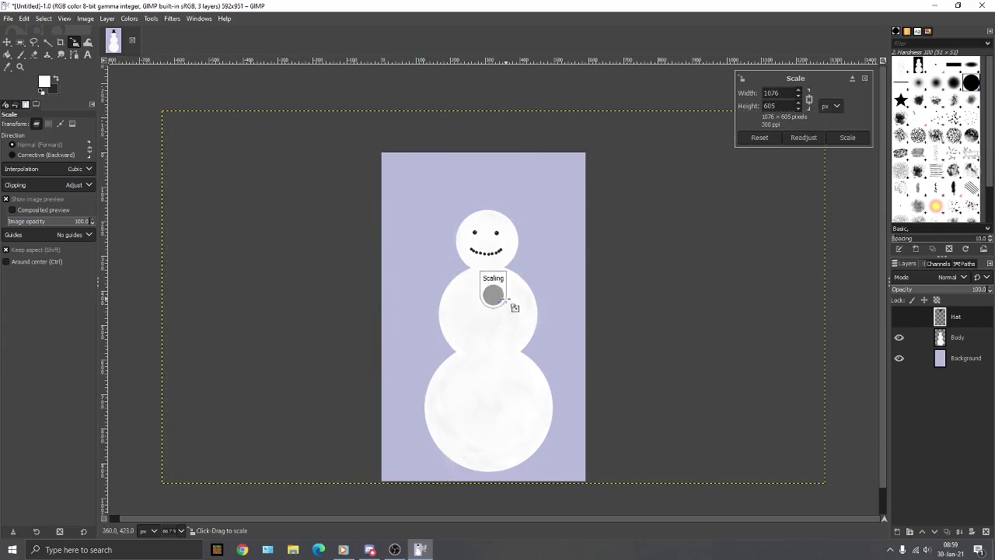
Try to move the shrunken Hat layer onto the snowman's head, and hide the Body and Background layers to locate it
{"action": "left_click_drag", "start_coordinate": [772, 425], "coordinate": [550, 284]}
{"action": "key", "text": "ctrl+z"}
{"action": "key", "text": "ctrl+z"}
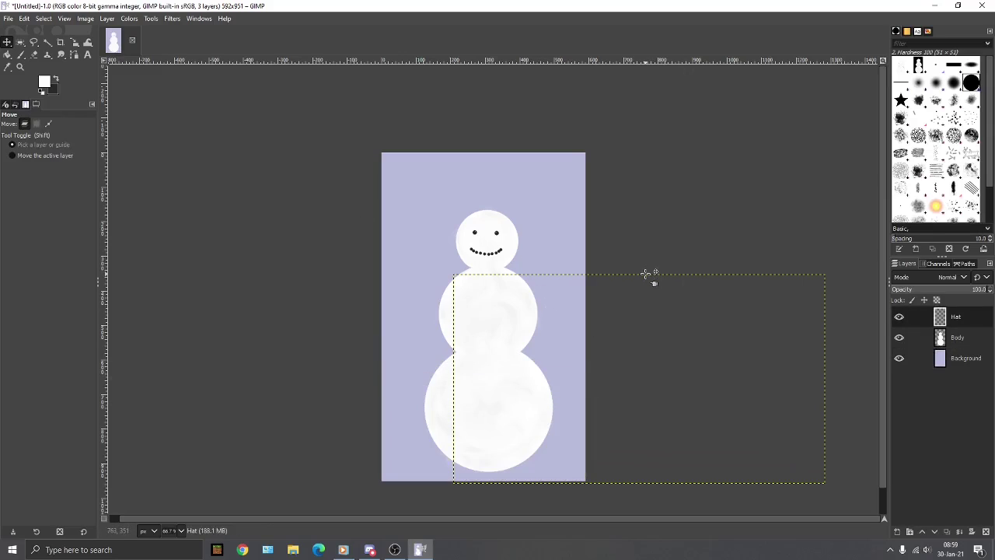
{"action": "left_click_drag", "start_coordinate": [645, 273], "coordinate": [627, 267]}
{"action": "key", "text": "ctrl+z"}
{"action": "left_click_drag", "start_coordinate": [606, 324], "coordinate": [477, 217]}
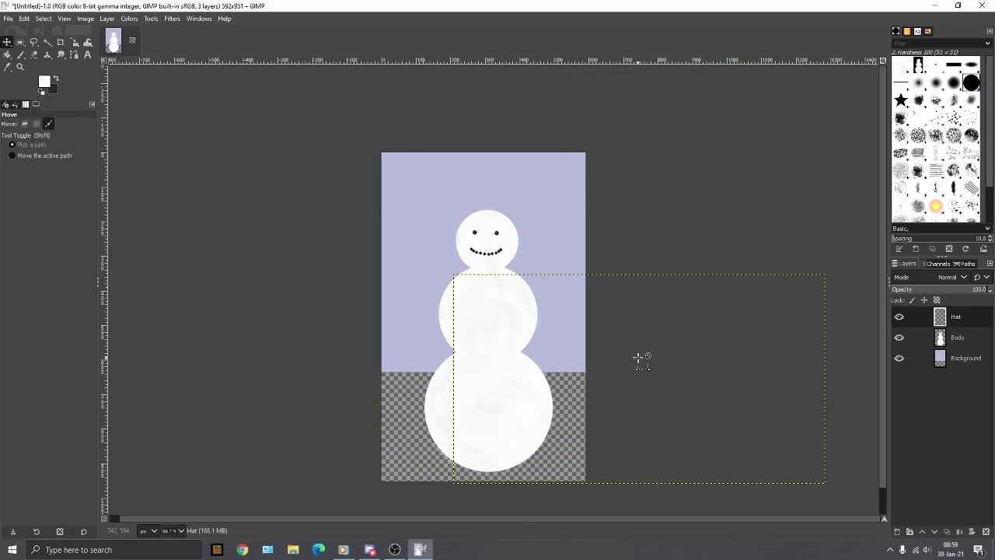
{"action": "key", "text": "ctrl+z"}
{"action": "mouse_move", "coordinate": [504, 299]}
{"action": "left_mouse_down"}
{"action": "mouse_move", "coordinate": [464, 285]}
{"action": "mouse_move", "coordinate": [500, 288]}
{"action": "mouse_move", "coordinate": [493, 298]}
{"action": "left_mouse_up"}
{"action": "mouse_move", "coordinate": [544, 230]}
{"action": "left_mouse_down"}
{"action": "mouse_move", "coordinate": [524, 218]}
{"action": "mouse_move", "coordinate": [539, 222]}
{"action": "left_mouse_up"}
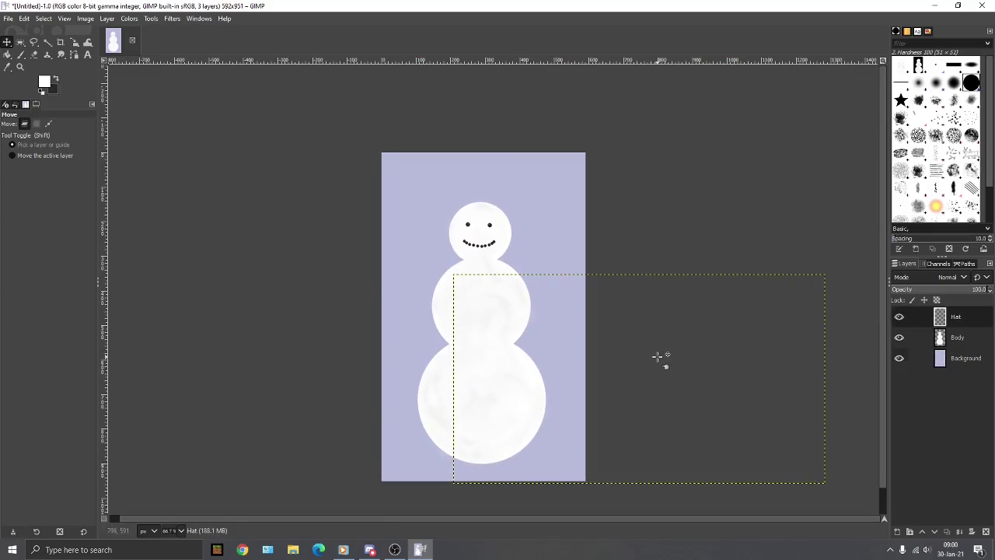
{"action": "left_click_drag", "start_coordinate": [660, 356], "coordinate": [501, 320]}
{"action": "key", "text": "ctrl+z"}
{"action": "left_click", "coordinate": [899, 337]}
{"action": "left_click", "coordinate": [899, 358]}
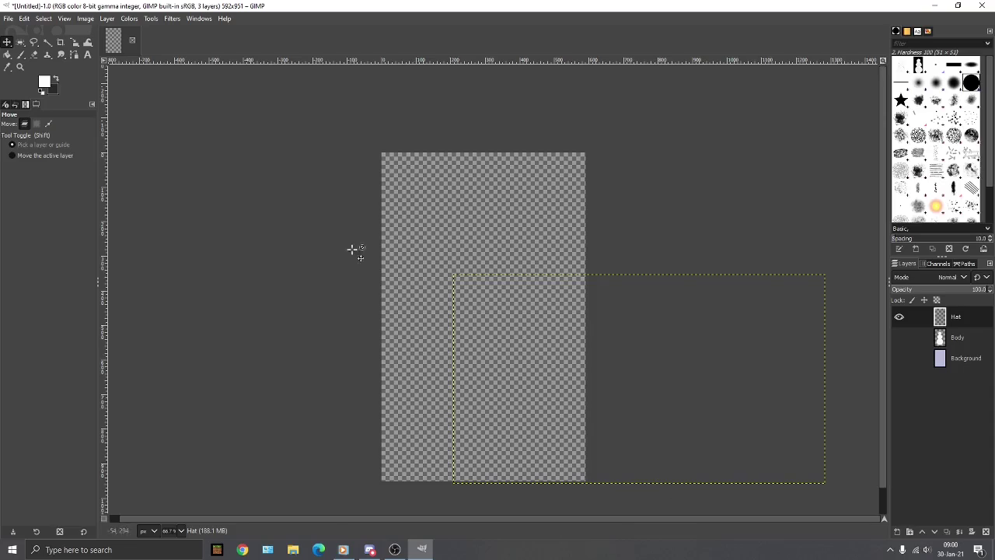
{"action": "key", "text": "shift+g"}
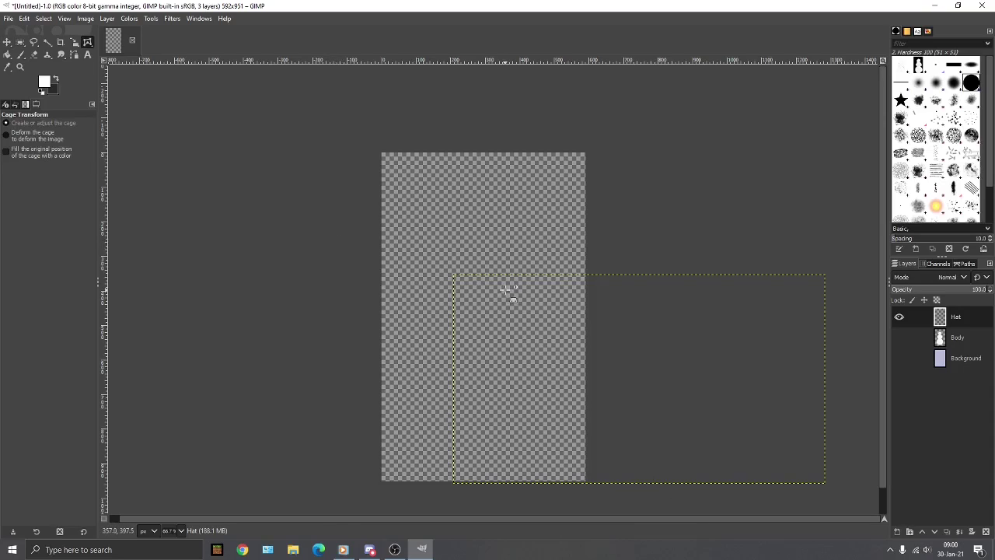
{"action": "key", "text": "ctrl+g"}
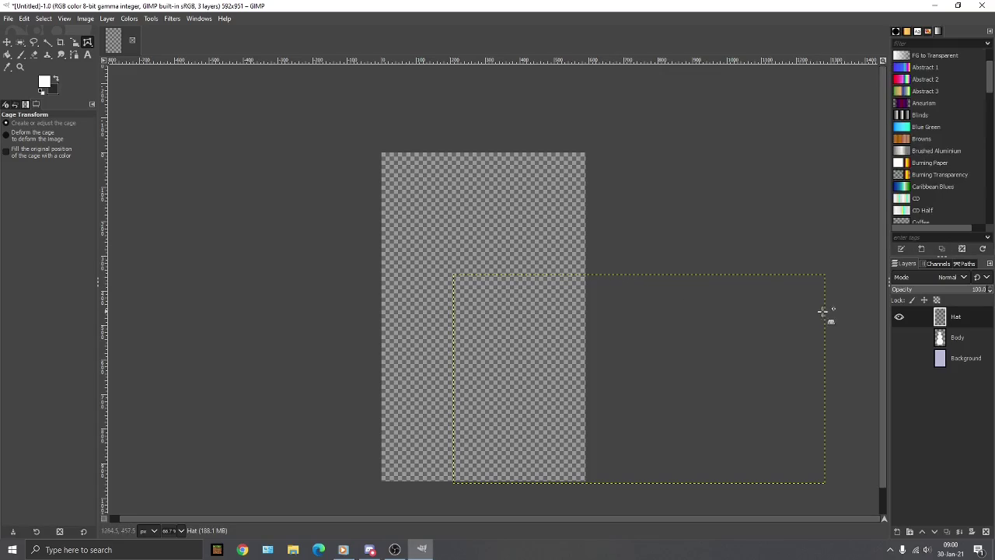
{"action": "left_click", "coordinate": [7, 42]}
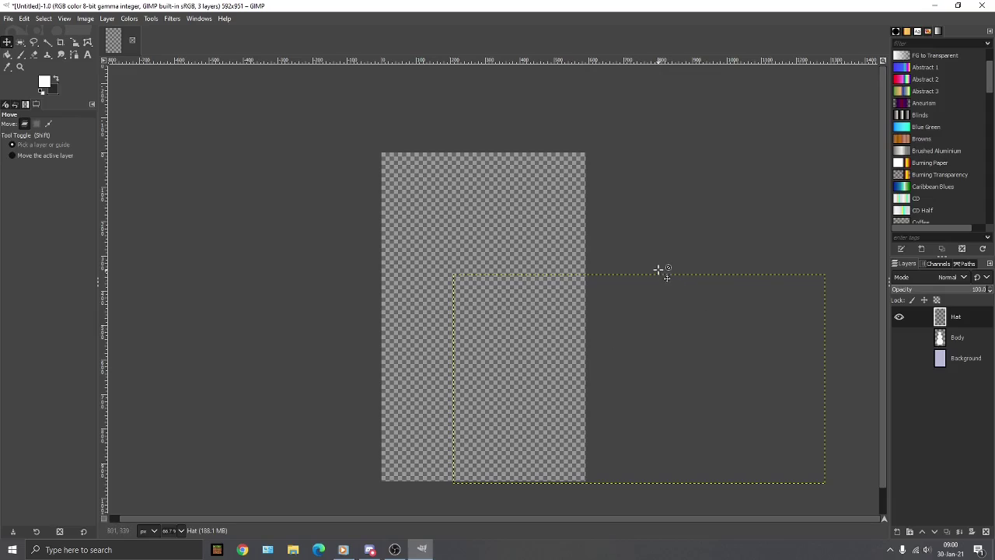
{"action": "left_click", "coordinate": [920, 31]}
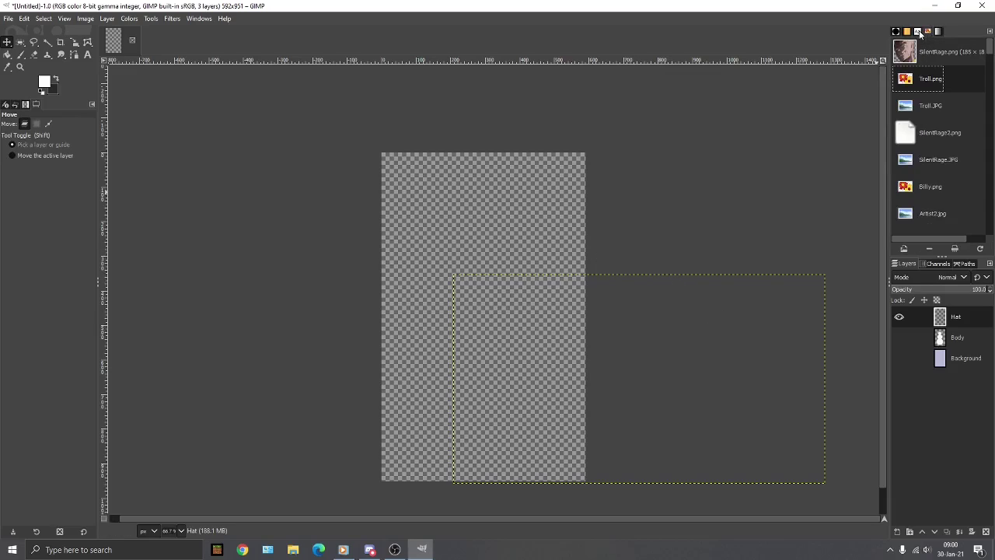
{"action": "left_click", "coordinate": [917, 32]}
{"action": "left_click", "coordinate": [906, 32]}
{"action": "left_click", "coordinate": [895, 32]}
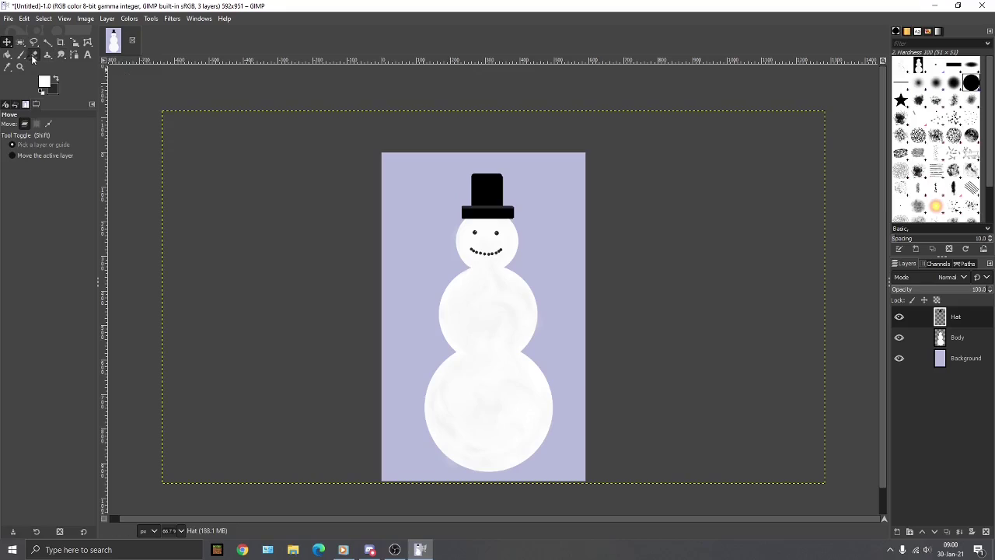
Scale the Hat layer down proportionally from its corners and move the smaller hat onto the top of the snowman's head
{"action": "left_click", "coordinate": [74, 43]}
{"action": "left_click", "coordinate": [511, 200]}
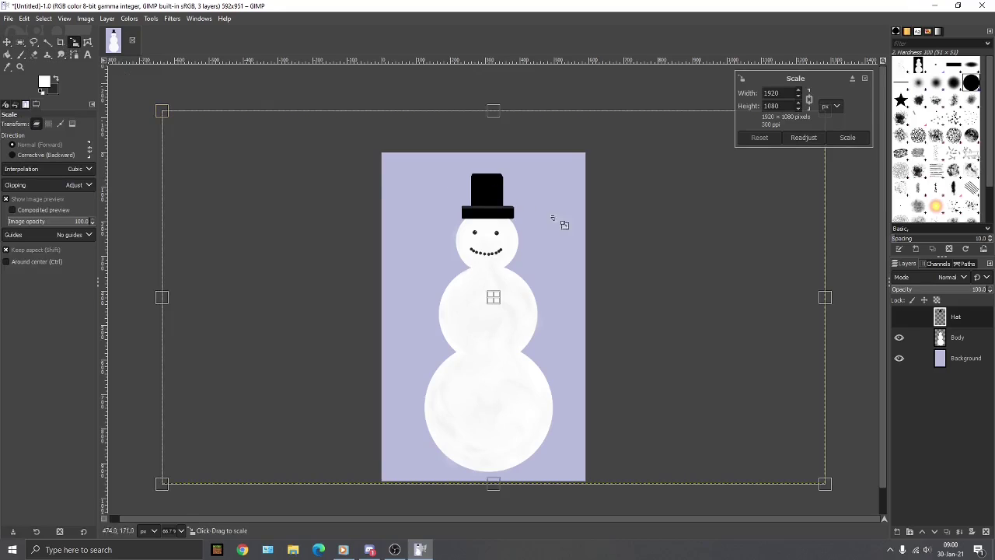
{"action": "left_click_drag", "start_coordinate": [829, 490], "coordinate": [746, 444]}
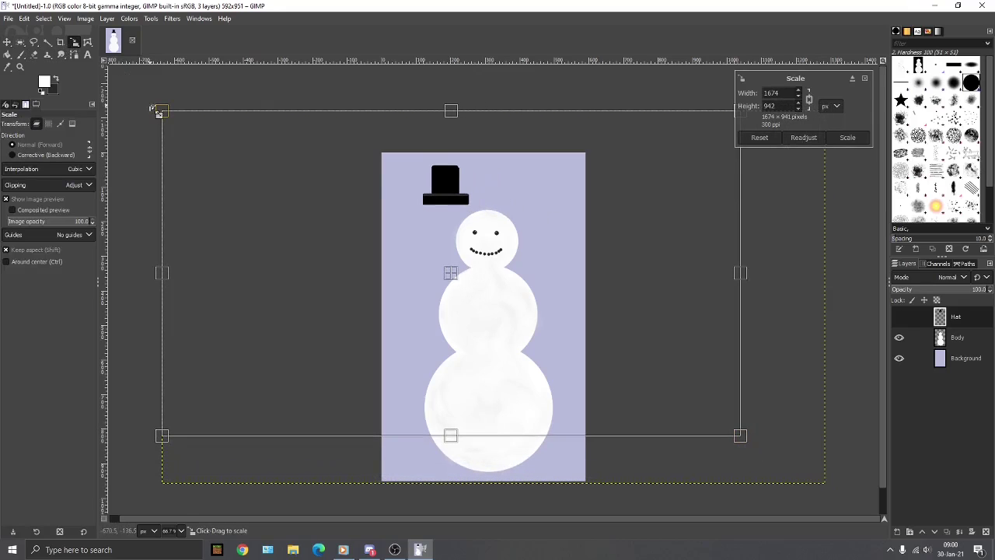
{"action": "left_click_drag", "start_coordinate": [155, 107], "coordinate": [267, 191]}
{"action": "left_click_drag", "start_coordinate": [744, 163], "coordinate": [739, 204]}
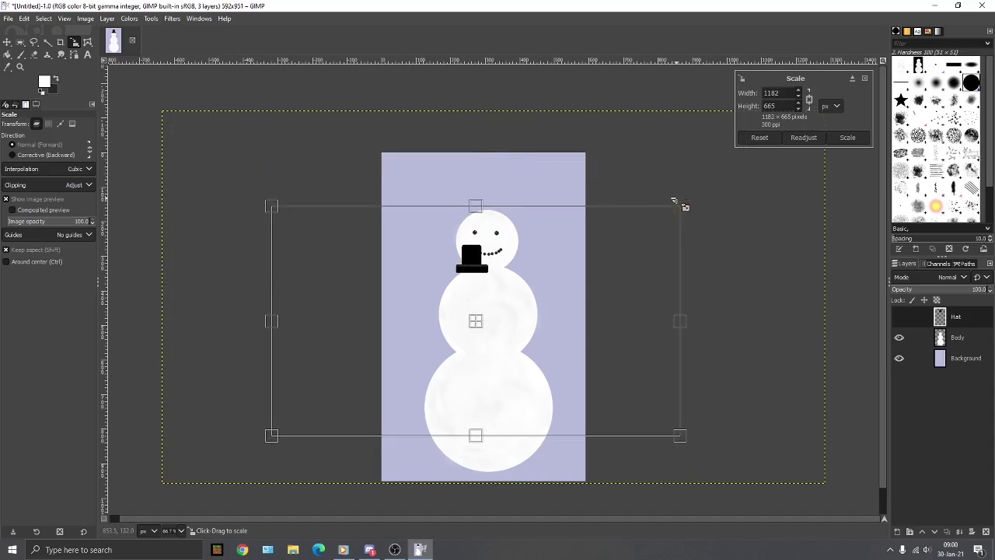
{"action": "left_click_drag", "start_coordinate": [280, 443], "coordinate": [307, 424]}
{"action": "key", "text": "Return"}
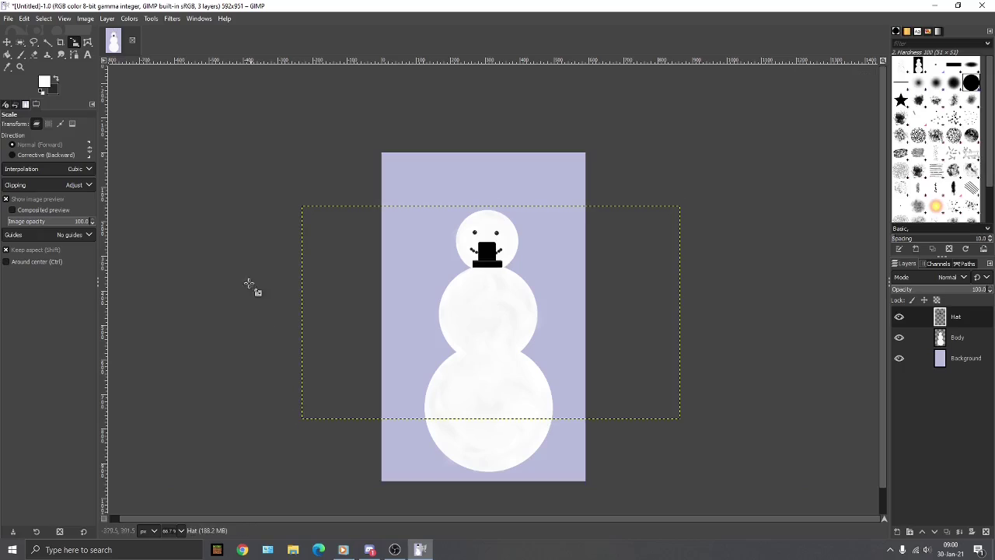
{"action": "key", "text": "m"}
{"action": "left_click_drag", "start_coordinate": [486, 251], "coordinate": [484, 199]}
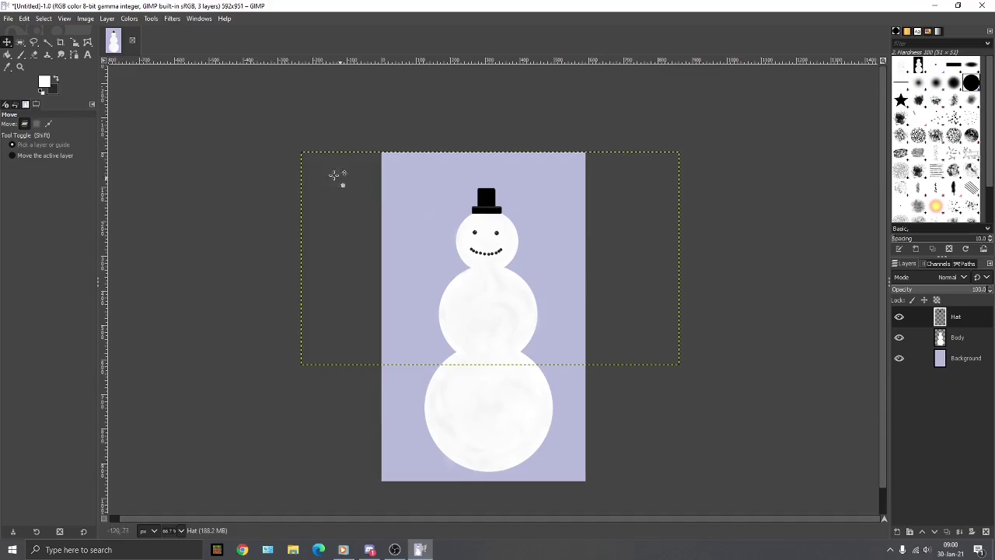
Rotate the Hat layer by -171.52 degrees and move the upside-down hat back up onto the snowman's head
{"action": "left_click", "coordinate": [60, 42]}
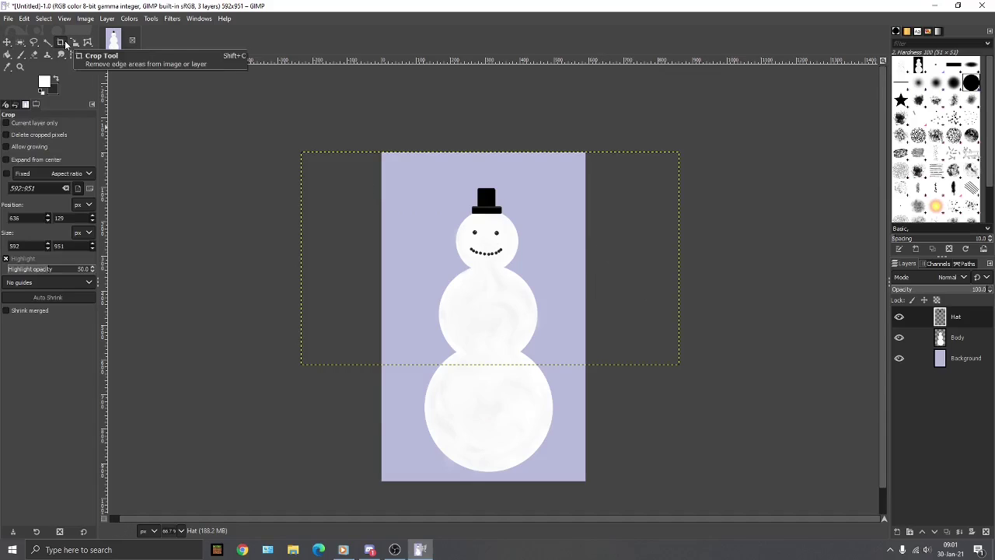
{"action": "left_click", "coordinate": [75, 44]}
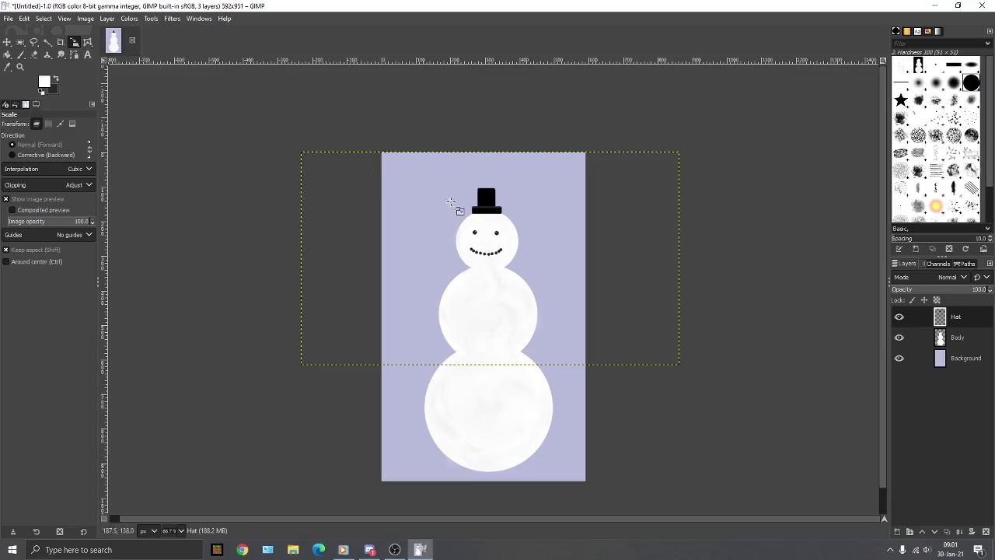
{"action": "key", "text": "shift+r"}
{"action": "left_click", "coordinate": [480, 208]}
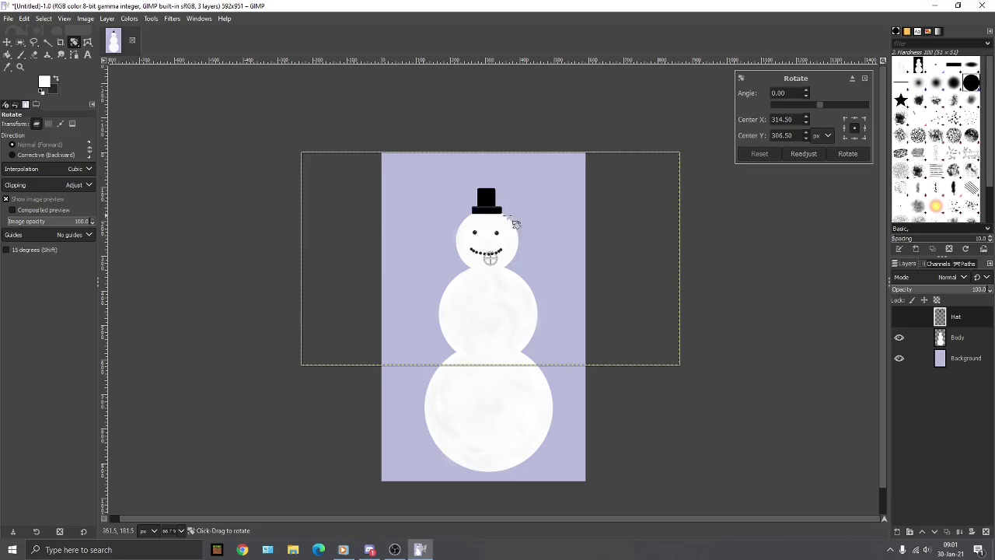
{"action": "left_click_drag", "start_coordinate": [568, 197], "coordinate": [398, 340]}
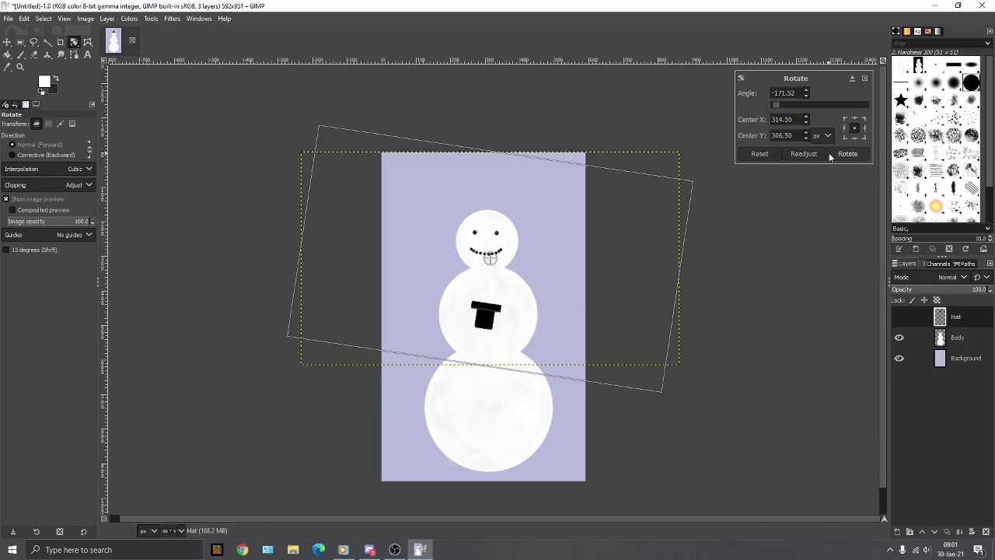
{"action": "left_click", "coordinate": [854, 160]}
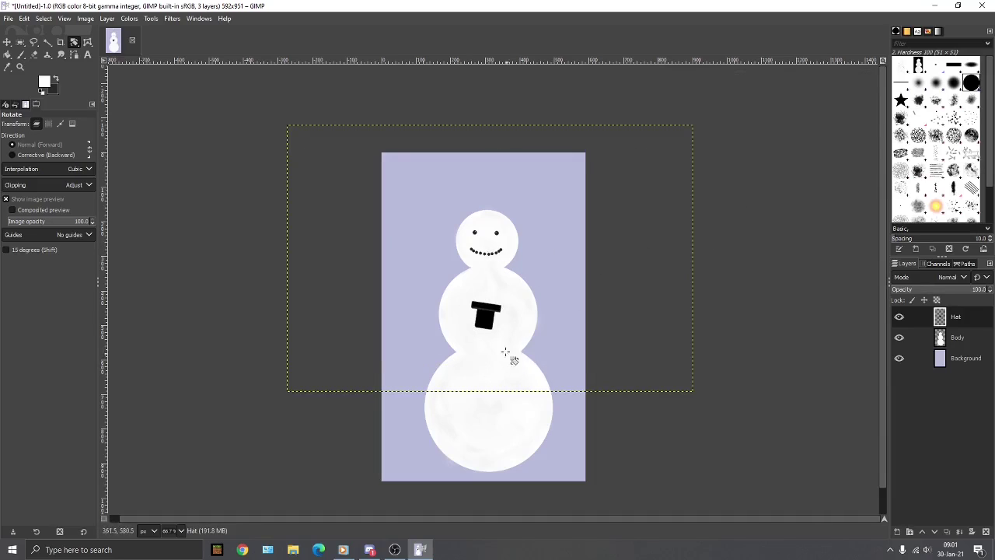
{"action": "key", "text": "m"}
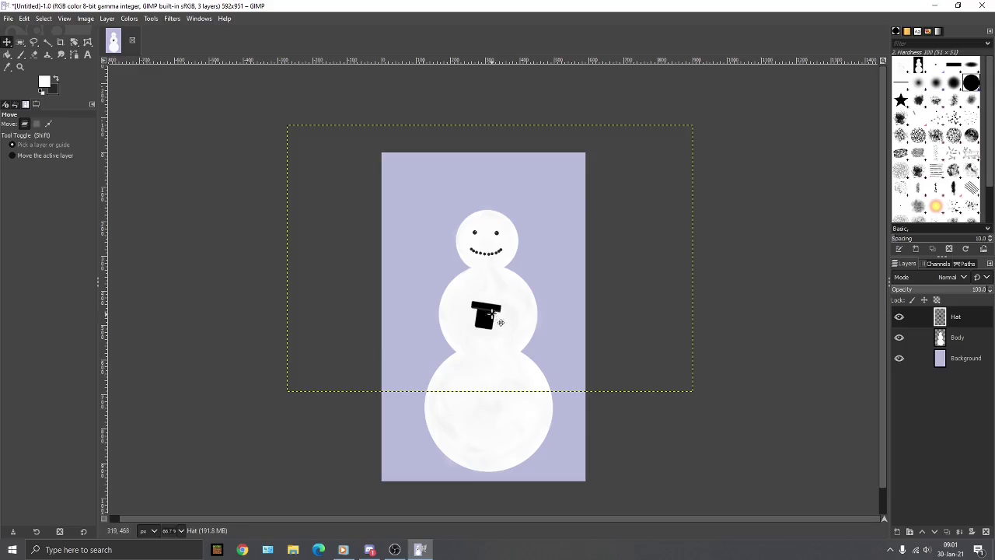
{"action": "left_click_drag", "start_coordinate": [490, 313], "coordinate": [493, 215]}
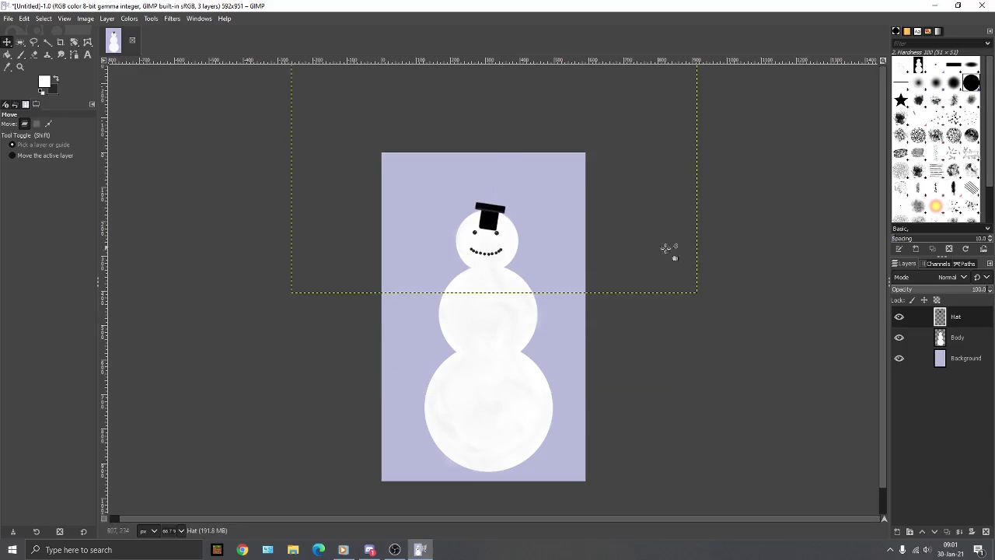
Undo the Hat layer's cut, move and rotation, and its earlier downscaling, back to the large hat on the head
{"action": "key", "text": "ctrl+x"}
{"action": "key", "text": "ctrl+z"}
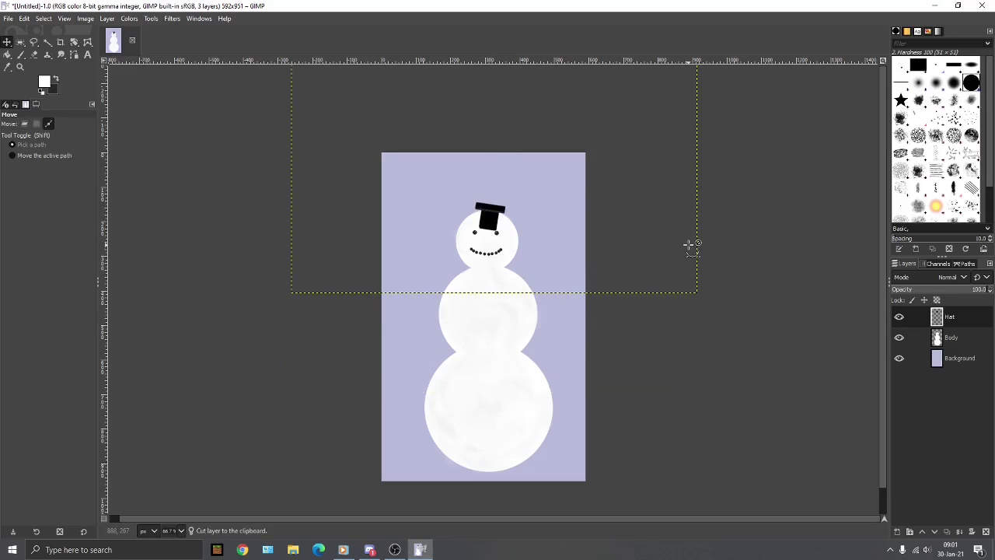
{"action": "key", "text": "ctrl+z"}
{"action": "key", "text": "ctrl+z"}
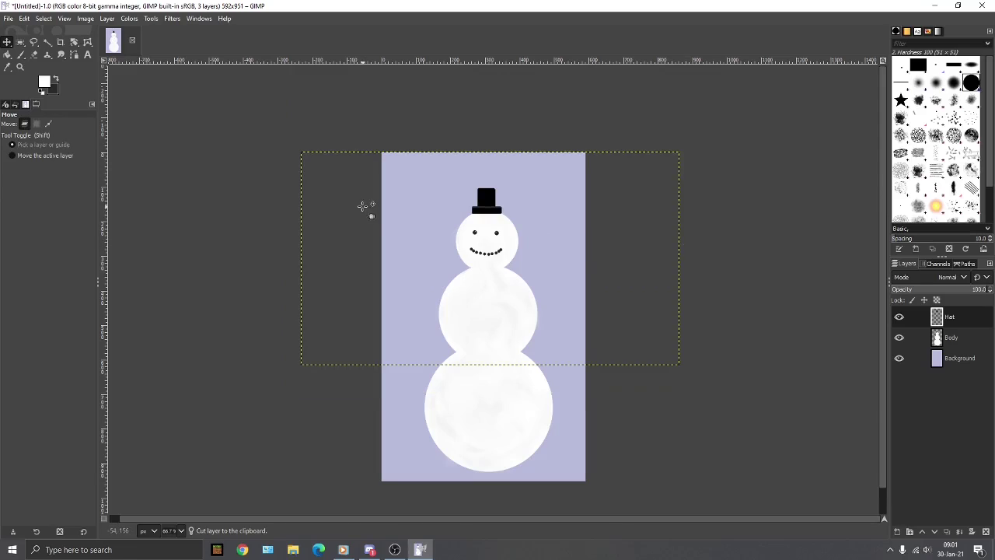
{"action": "key", "text": "ctrl+z"}
{"action": "key", "text": "ctrl+z"}
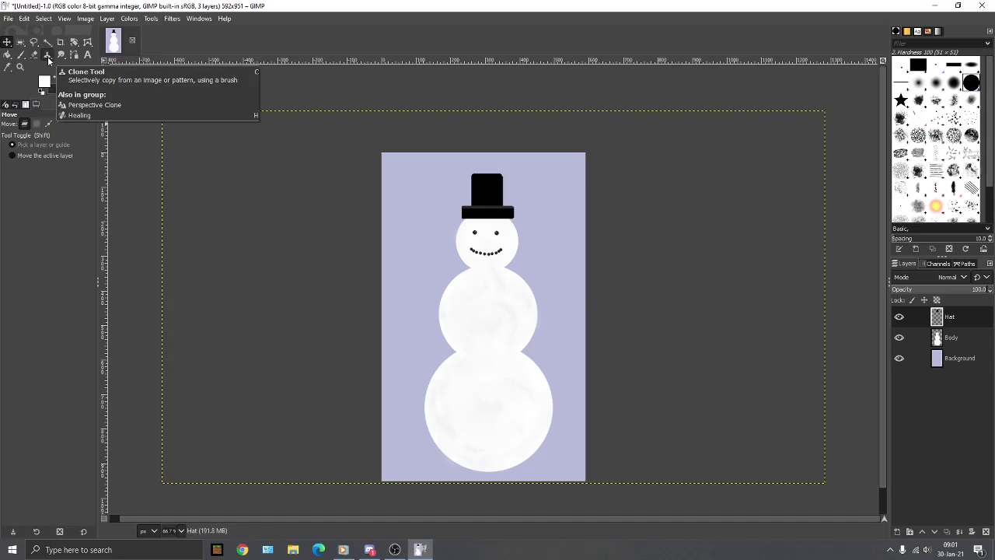
Draw a text box in the image's upper-left corner beside the hat and set its font to Times New Roman
{"action": "left_click", "coordinate": [88, 55]}
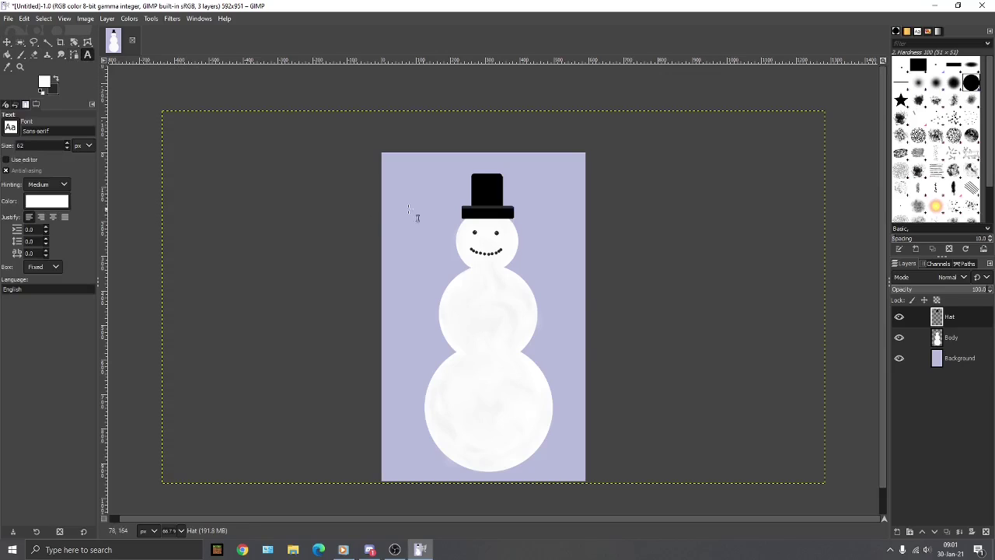
{"action": "left_click_drag", "start_coordinate": [388, 159], "coordinate": [469, 199]}
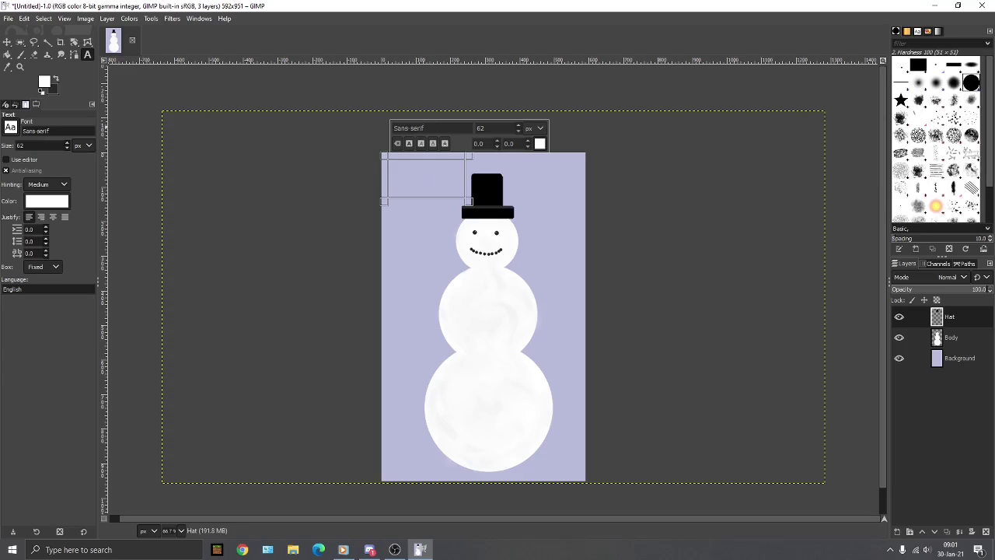
{"action": "key", "text": "BackSpace"}
{"action": "key", "text": "BackSpace"}
{"action": "key", "text": "BackSpace"}
{"action": "key", "text": "BackSpace"}
{"action": "key", "text": "BackSpace"}
{"action": "key", "text": "BackSpace"}
{"action": "key", "text": "BackSpace"}
{"action": "key", "text": "BackSpace"}
{"action": "key", "text": "BackSpace"}
{"action": "key", "text": "BackSpace"}
{"action": "type", "text": "times"}
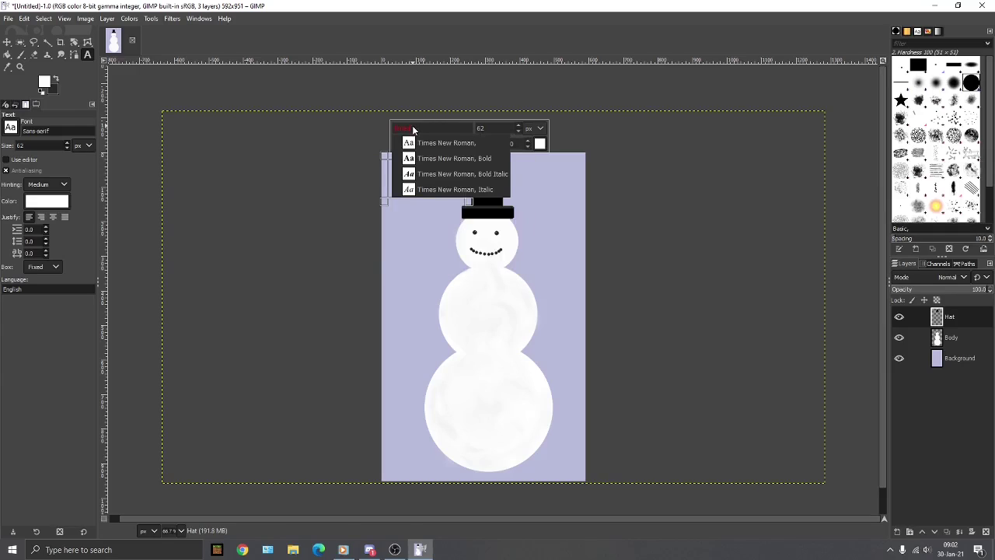
{"action": "left_click", "coordinate": [449, 143]}
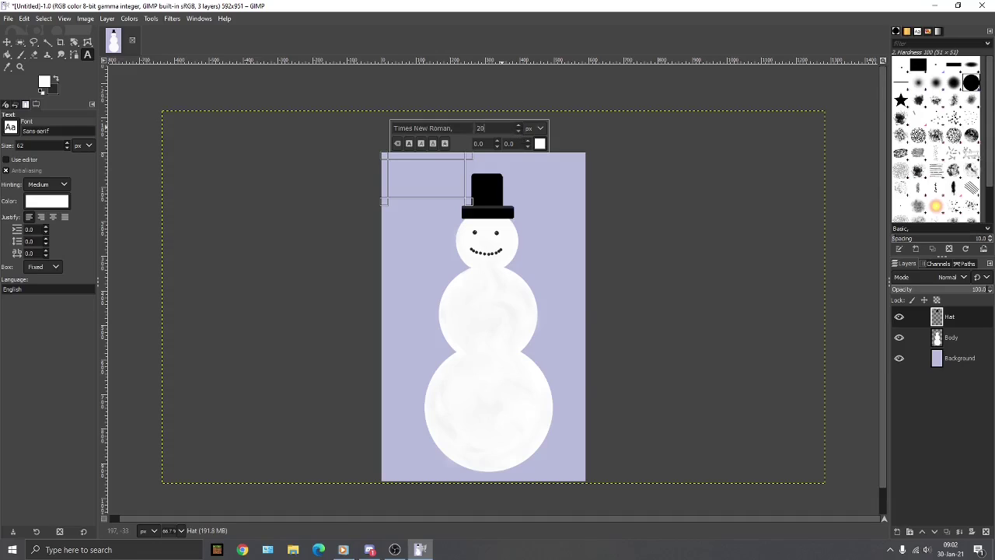
Set the text size to 20 px and the text colour to red, and enter "Snowman"
{"action": "left_click", "coordinate": [539, 143]}
{"action": "left_click_drag", "start_coordinate": [515, 138], "coordinate": [519, 92]}
{"action": "left_click", "coordinate": [568, 237]}
{"action": "type", "text": "Snowman"}
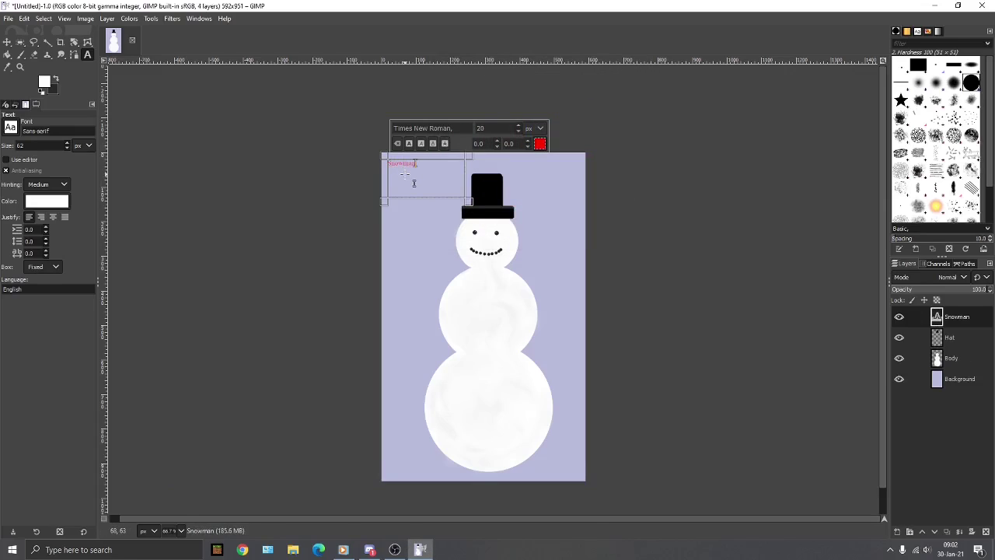
Add a line break after the word and shrink the text box to about 147 × 46 px
{"action": "key", "text": "Return"}
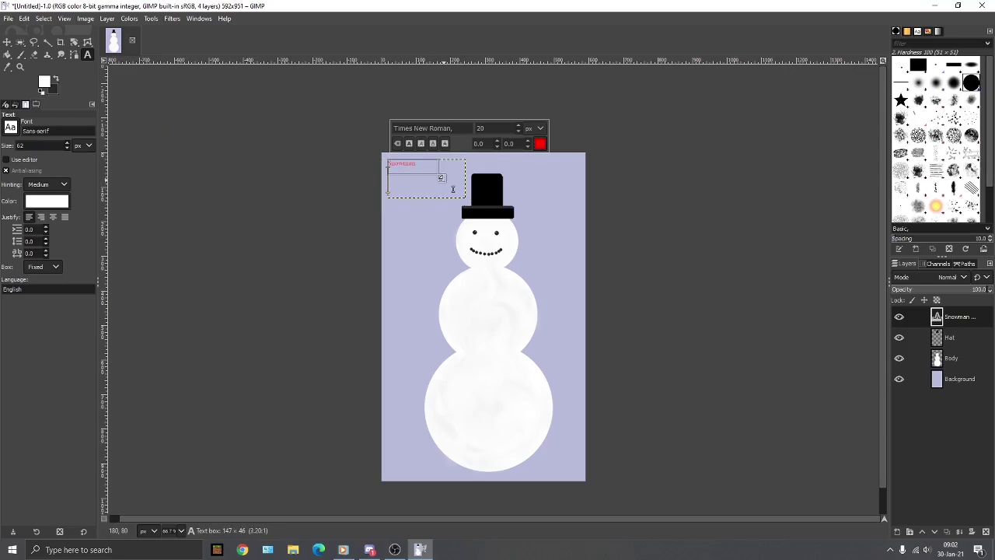
{"action": "left_click_drag", "start_coordinate": [444, 180], "coordinate": [444, 180]}
{"action": "left_click", "coordinate": [404, 165]}
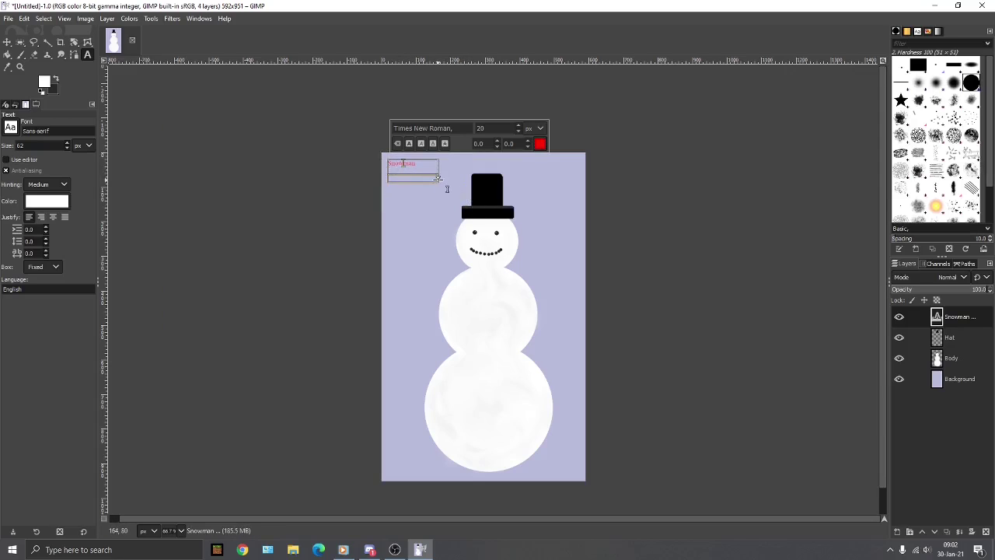
Set the Snowman text's size to 37 px and widen its text box slightly to fit the word on one line
{"action": "key", "text": "ctrl+a"}
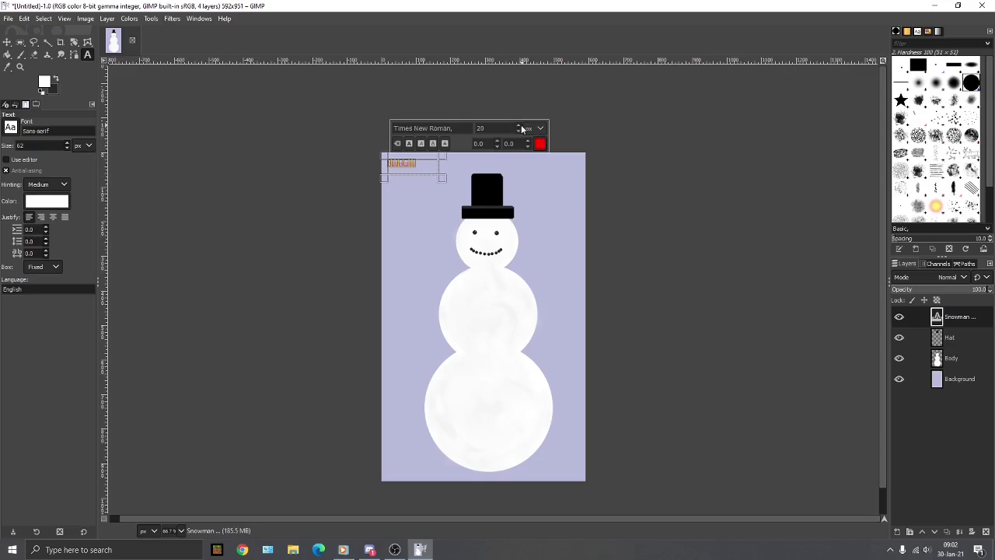
{"action": "scroll", "coordinate": [521, 129], "scroll_direction": "up", "scroll_amount": 12}
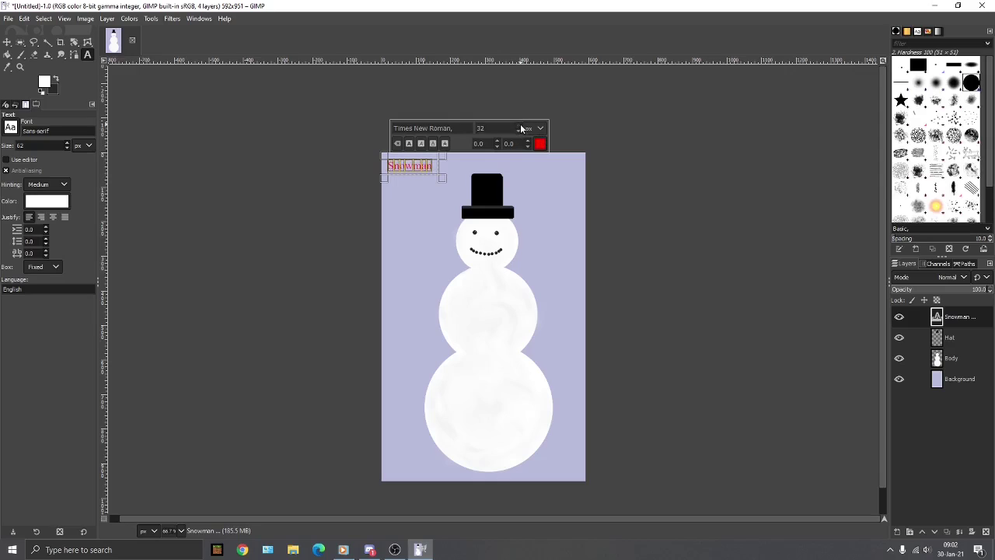
{"action": "scroll", "coordinate": [522, 128], "scroll_direction": "up", "scroll_amount": 5}
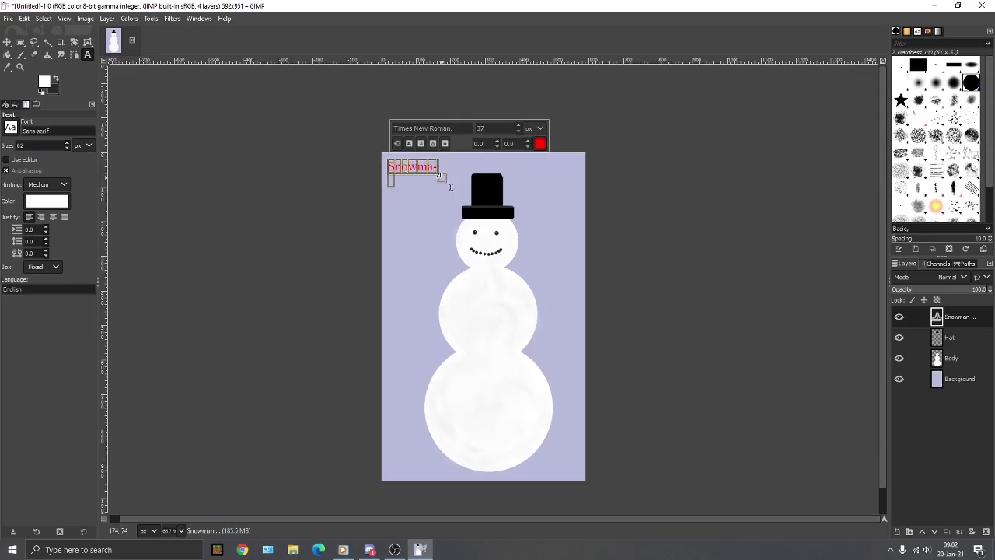
{"action": "left_click_drag", "start_coordinate": [442, 178], "coordinate": [446, 180]}
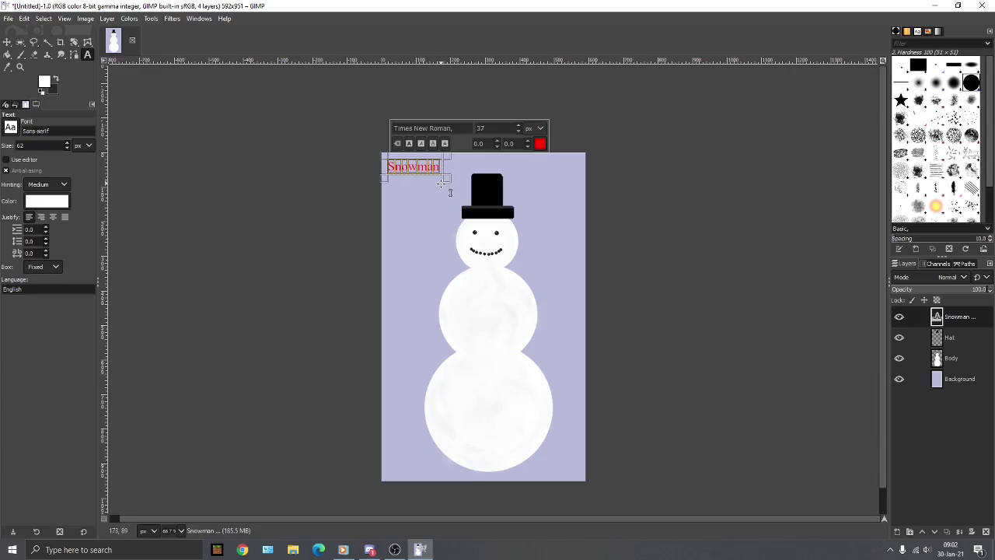
Delete the Snowman text, undo the deletion and leave text editing
{"action": "key", "text": "BackSpace"}
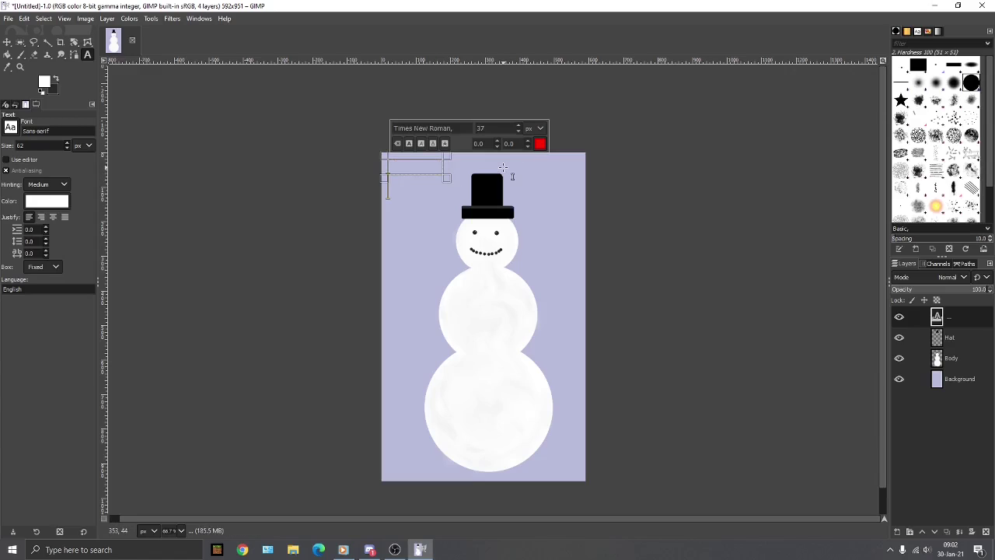
{"action": "key", "text": "ctrl+z"}
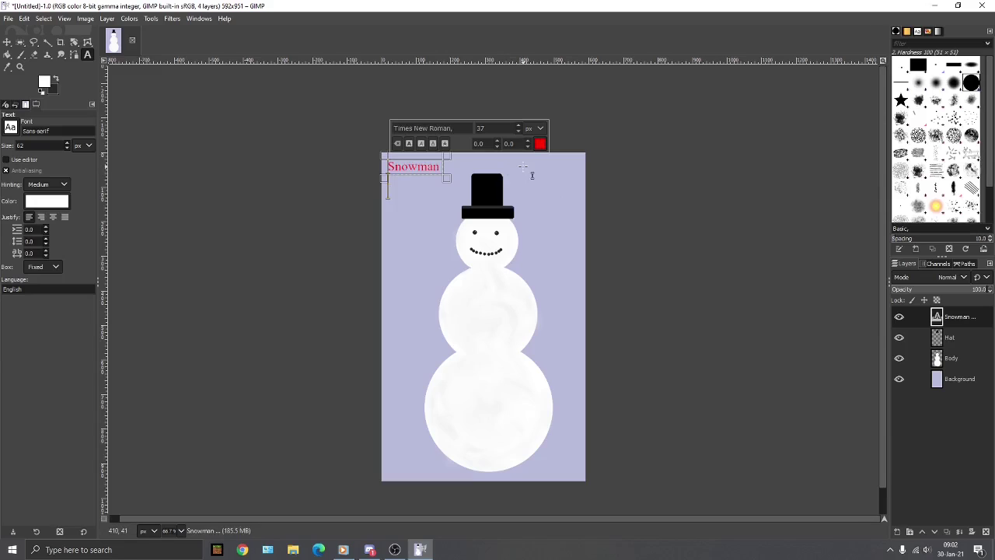
{"action": "left_click", "coordinate": [639, 225]}
{"action": "key", "text": "Escape"}
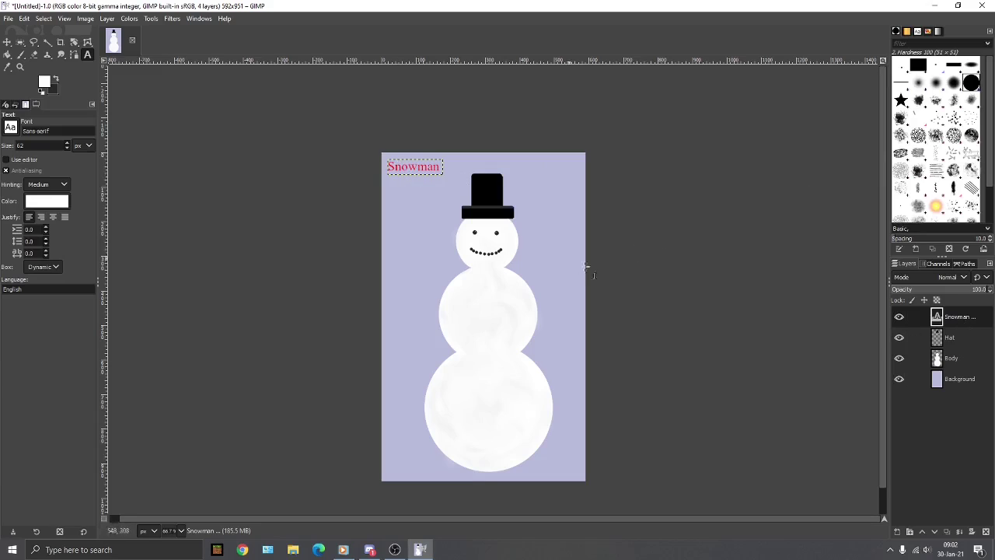
With the Background layer active, set the Paintbrush size to 162 and its hardness and force to 100
{"action": "left_click", "coordinate": [962, 381]}
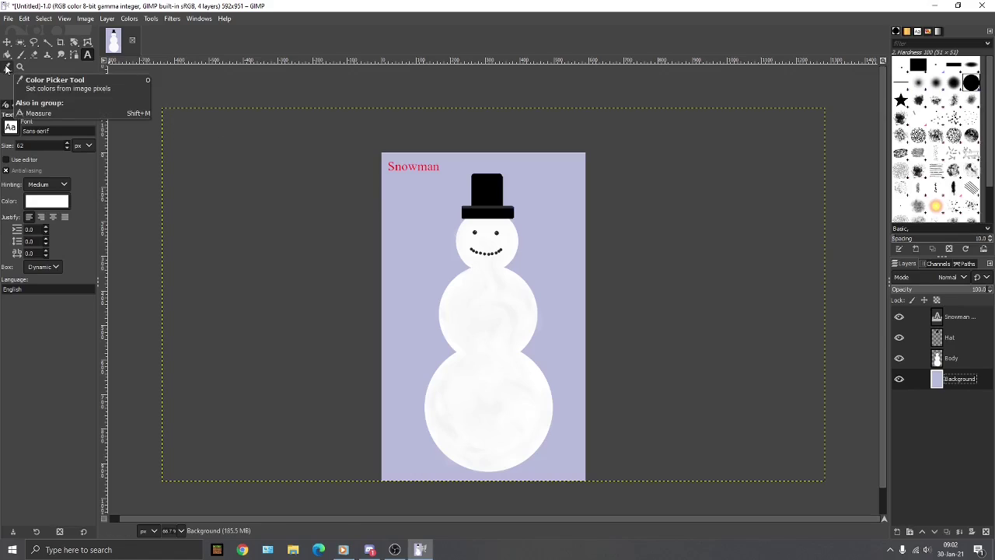
{"action": "scroll", "coordinate": [524, 339], "scroll_direction": "up", "scroll_amount": 4, "text": "ctrl"}
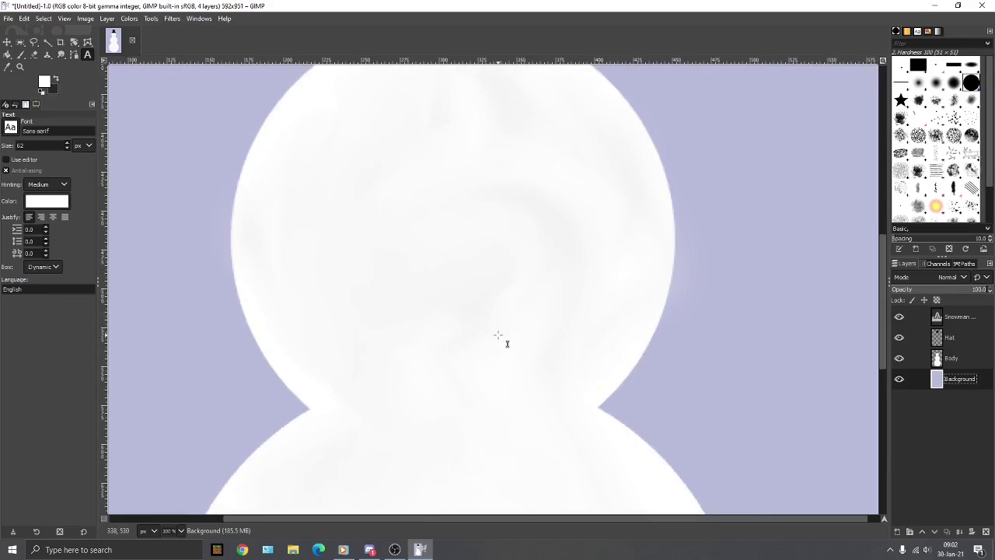
{"action": "left_click", "coordinate": [8, 66]}
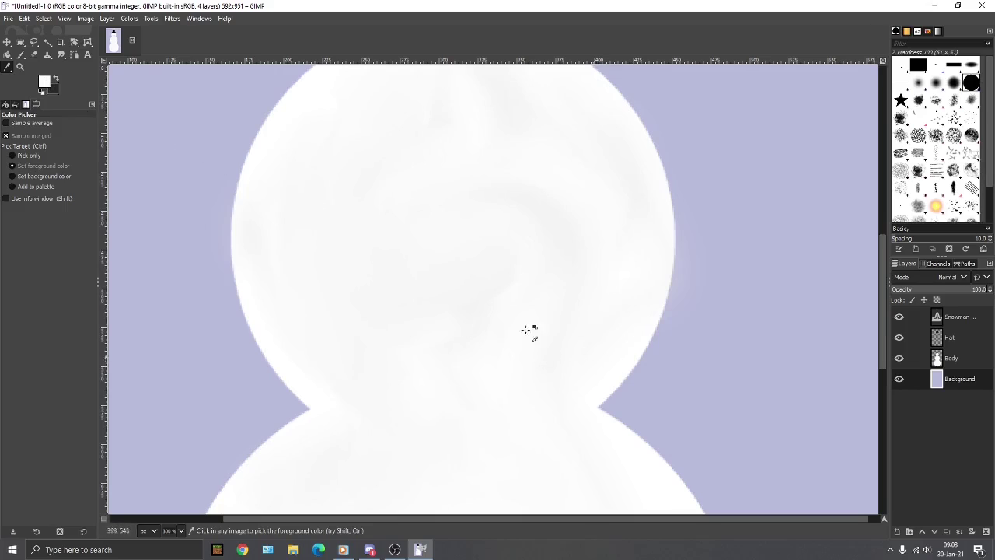
{"action": "left_click", "coordinate": [20, 55]}
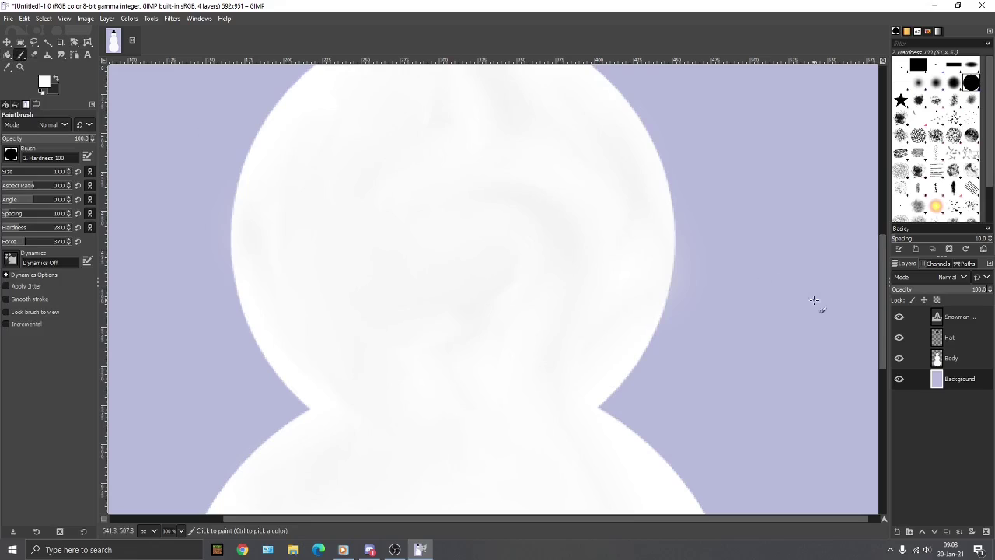
{"action": "left_click_drag", "start_coordinate": [67, 171], "coordinate": [31, 172]}
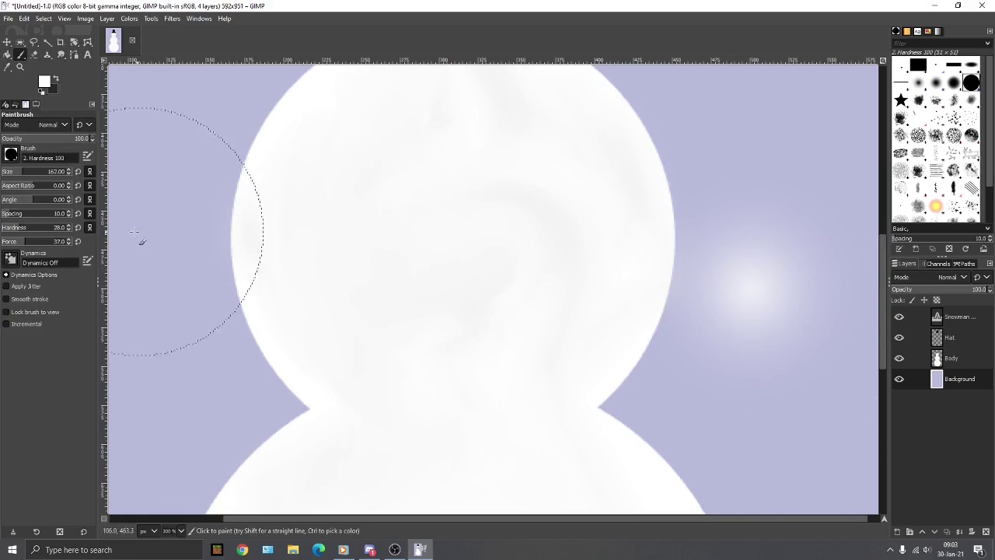
{"action": "left_click_drag", "start_coordinate": [35, 227], "coordinate": [104, 231]}
{"action": "left_click_drag", "start_coordinate": [47, 243], "coordinate": [153, 248]}
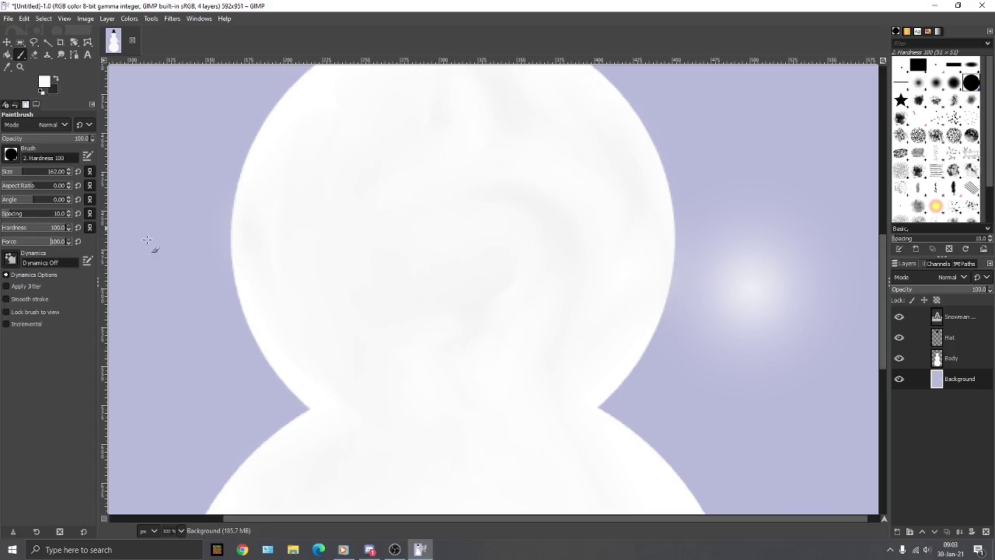
Stamp a hard-edged white circle beside the snowman's middle ball and undo the white test dabs
{"action": "left_click", "coordinate": [730, 304]}
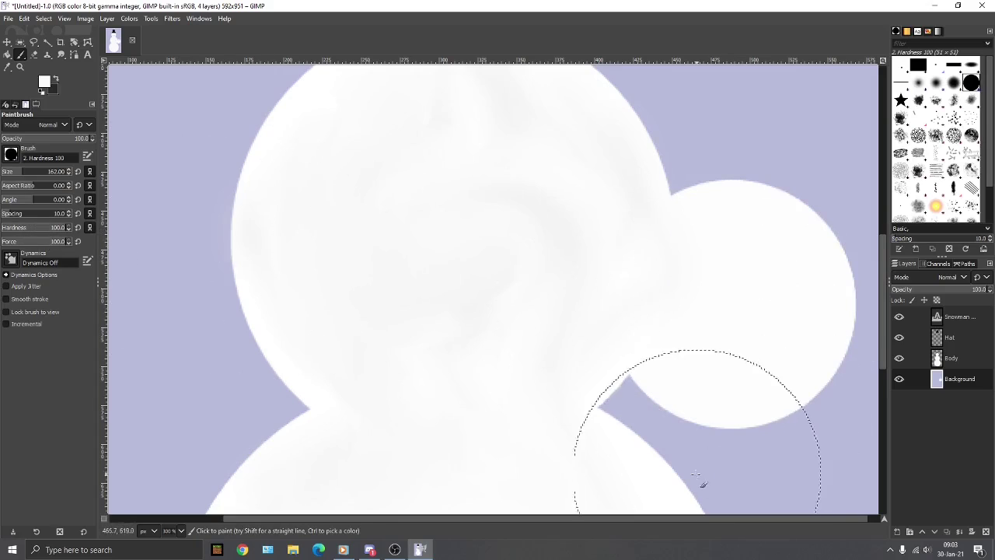
{"action": "key", "text": "ctrl"}
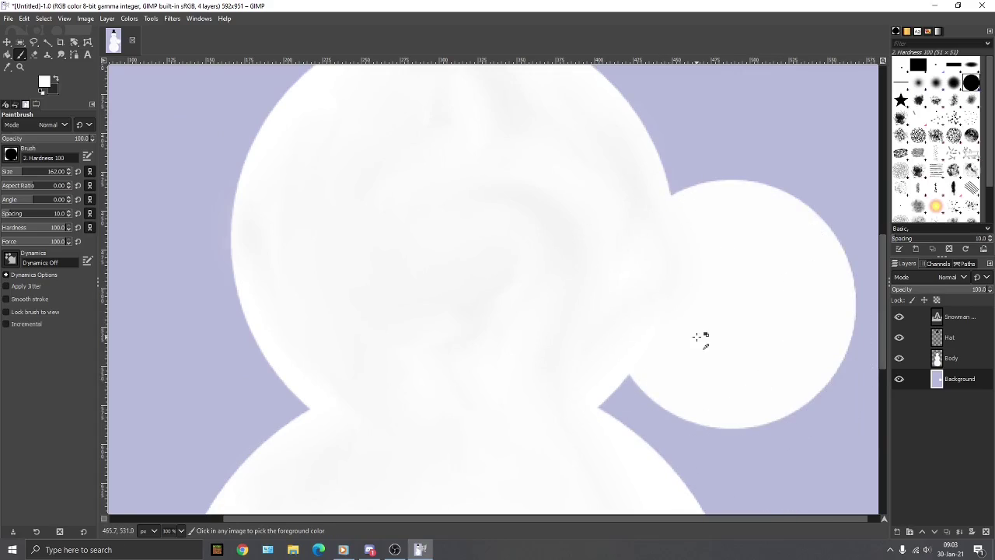
{"action": "key", "text": "ctrl+z"}
Sample the lavender background, the black hat and the dark grey strip on the hat's brim as foreground colours
{"action": "key", "text": "o"}
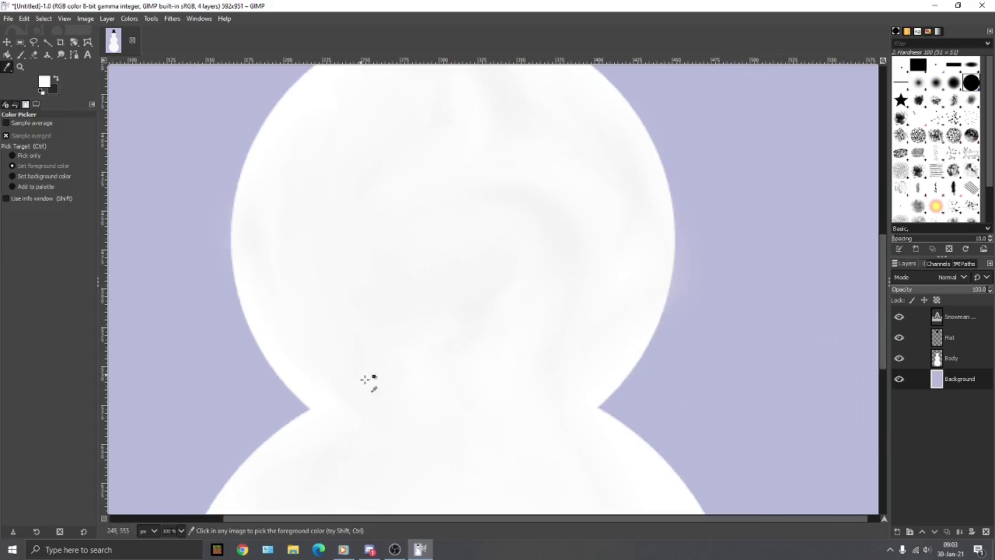
{"action": "left_click", "coordinate": [168, 313]}
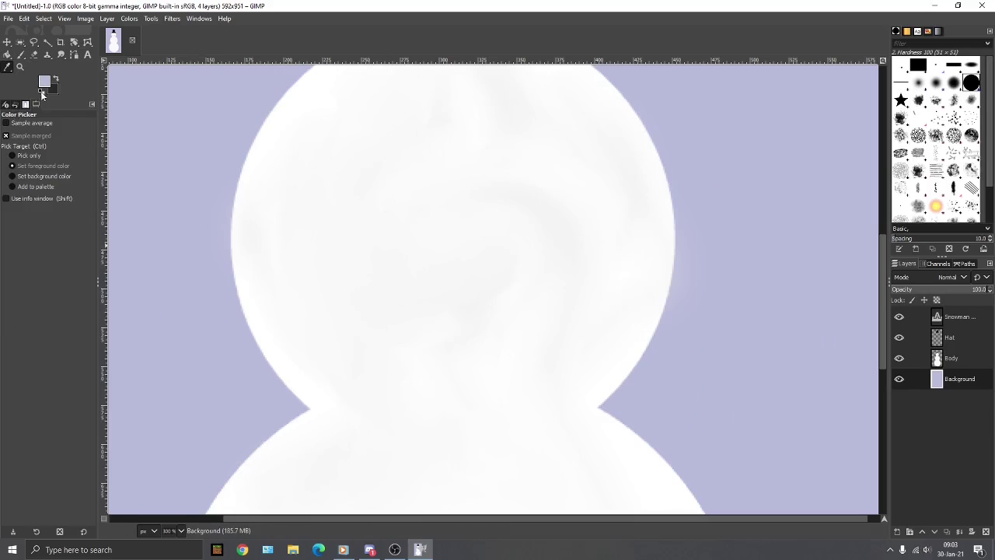
{"action": "key", "text": "ctrl+z"}
{"action": "left_click", "coordinate": [436, 179]}
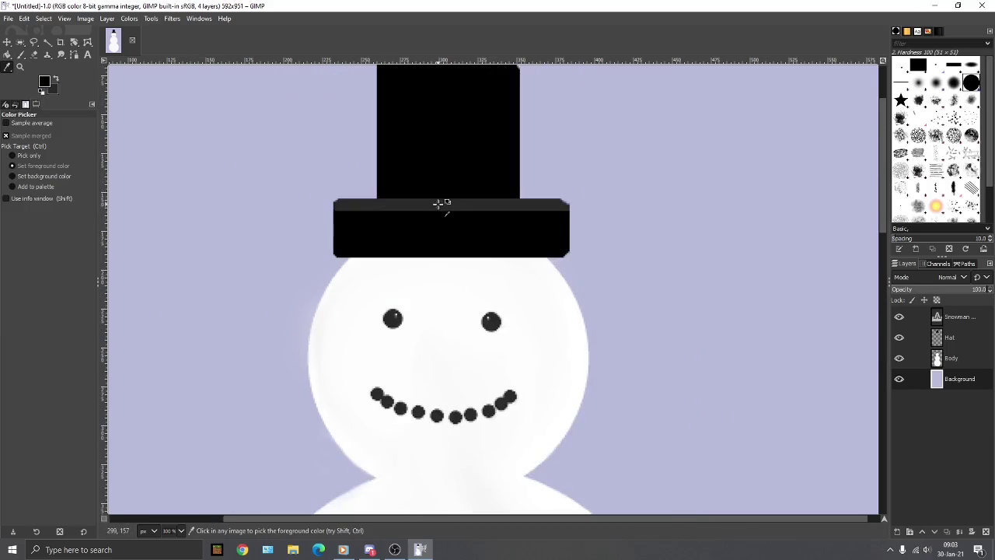
{"action": "left_click", "coordinate": [439, 202]}
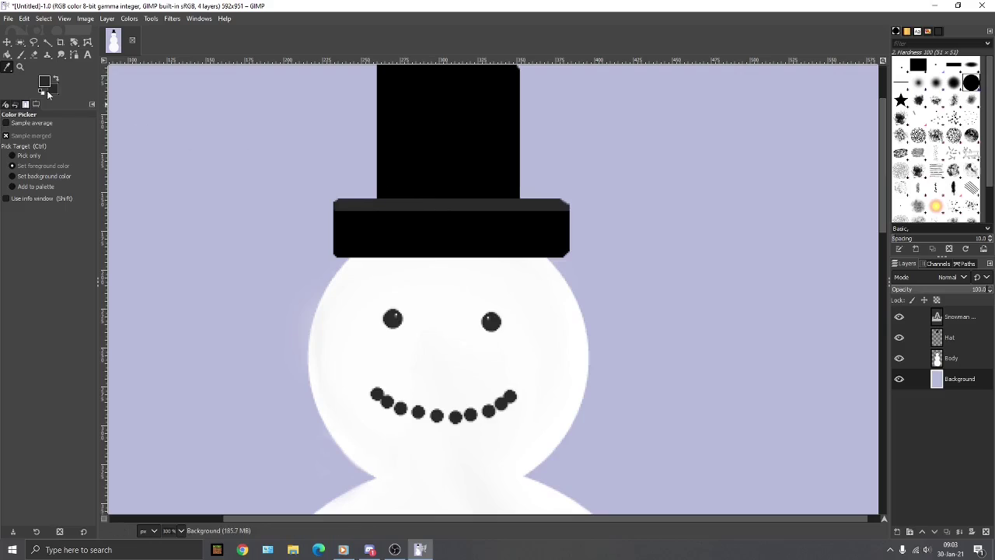
Try a dark grey Paintbrush dab beside the hat and undo it
{"action": "left_click", "coordinate": [20, 54]}
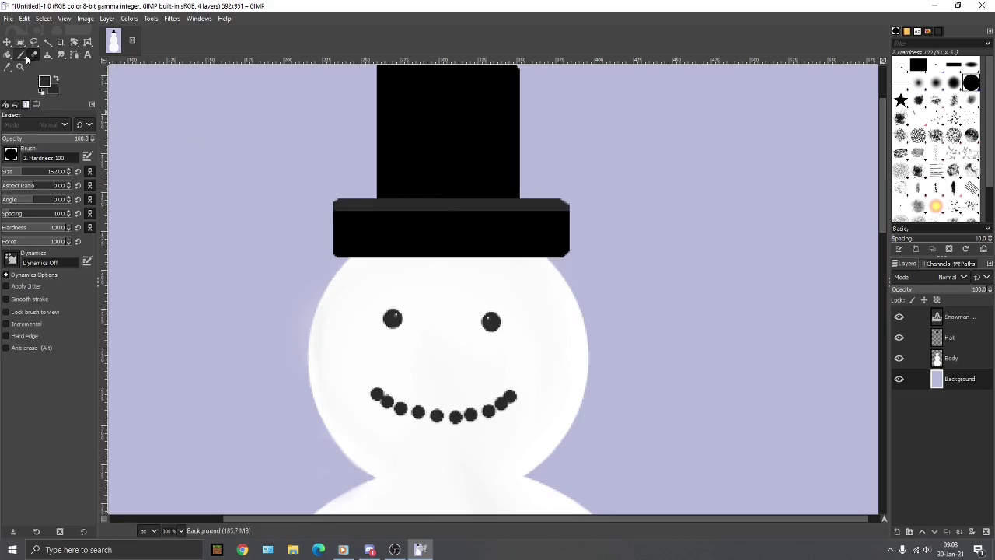
{"action": "left_click", "coordinate": [575, 155]}
{"action": "key", "text": "ctrl+z"}
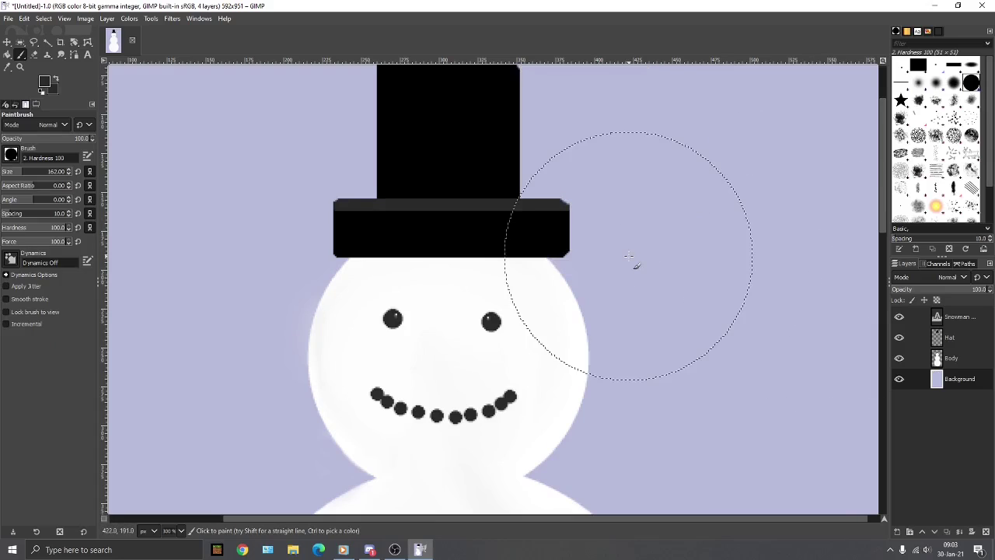
{"action": "key", "text": "minus"}
{"action": "key", "text": "minus"}
{"action": "key", "text": "minus"}
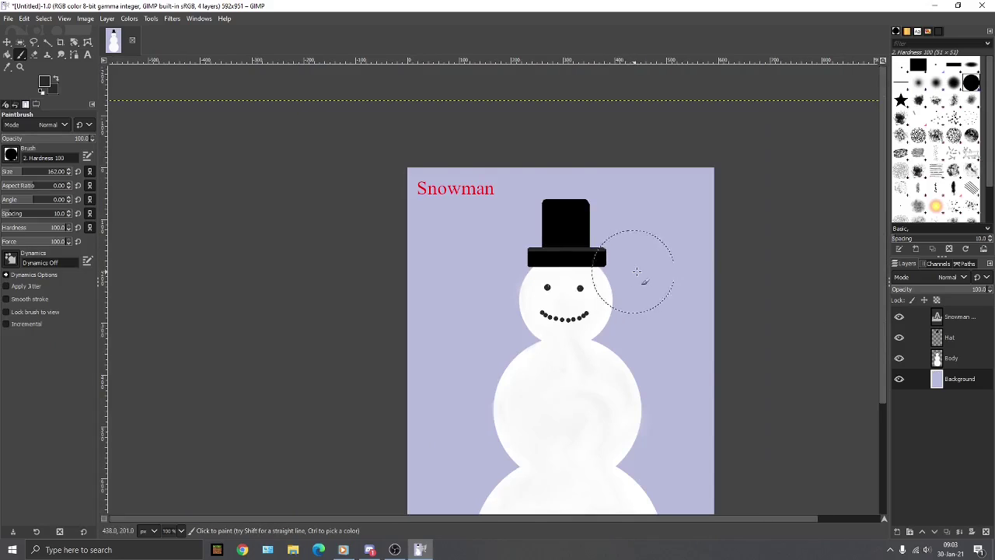
{"action": "key", "text": "minus"}
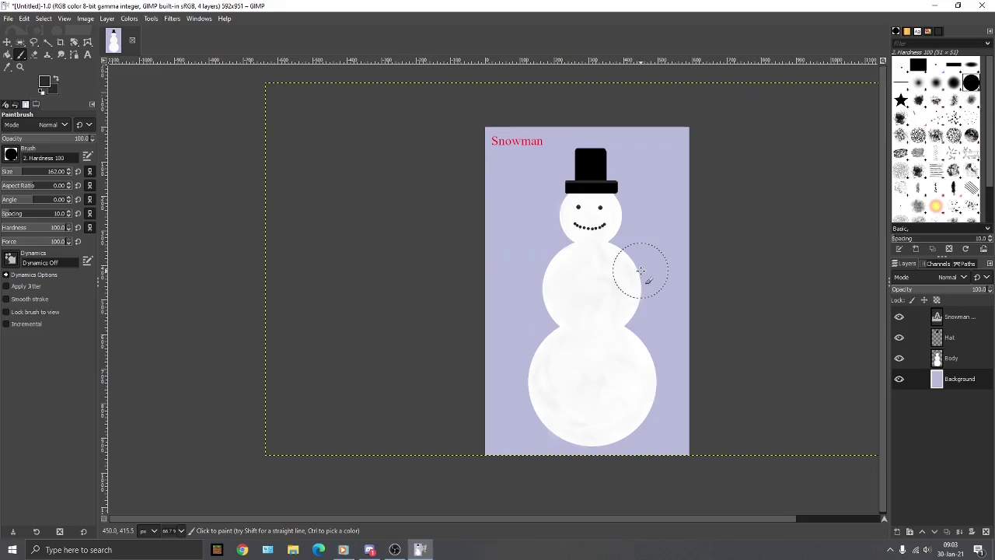